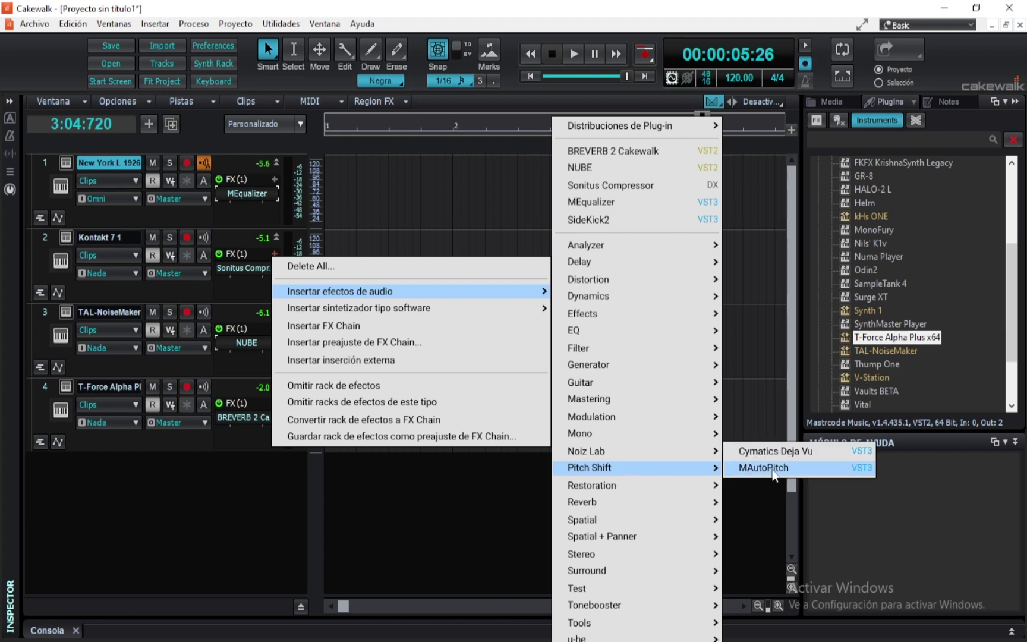
Insert the MAutoPitch audio effect on the Kontakt 7 track, move its plugin window to view it, and close it.
{"action": "left_click", "coordinate": [766, 468]}
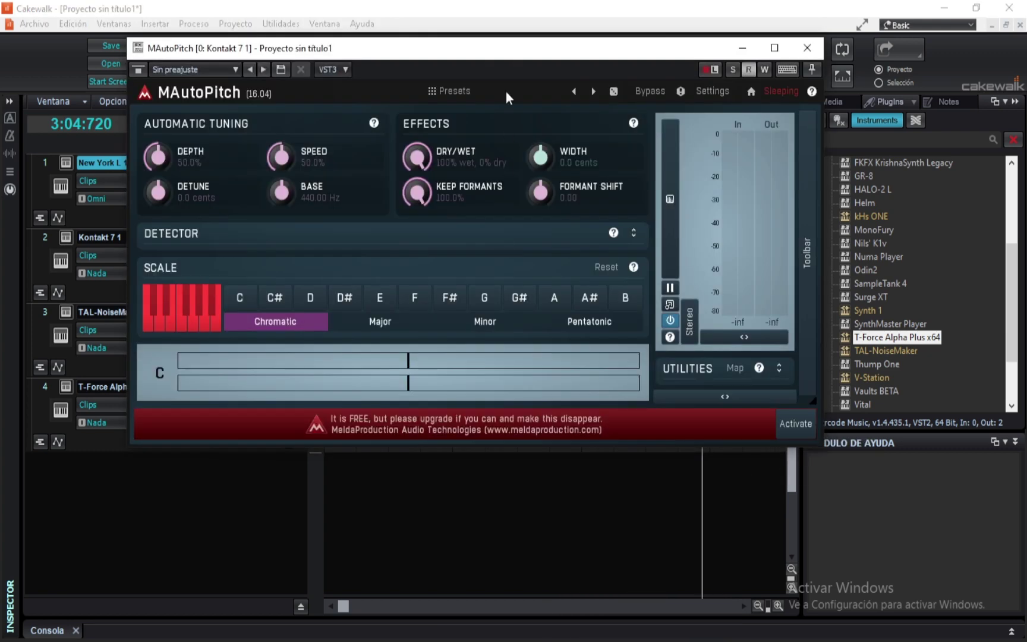
{"action": "left_click_drag", "start_coordinate": [515, 55], "coordinate": [541, 135]}
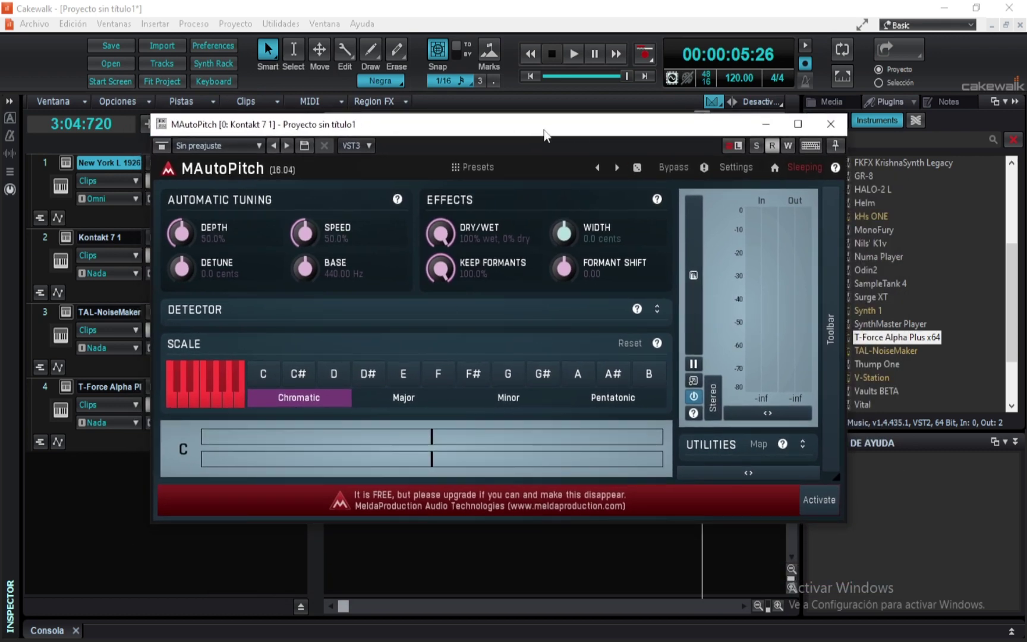
{"action": "left_click_drag", "start_coordinate": [543, 135], "coordinate": [540, 160]}
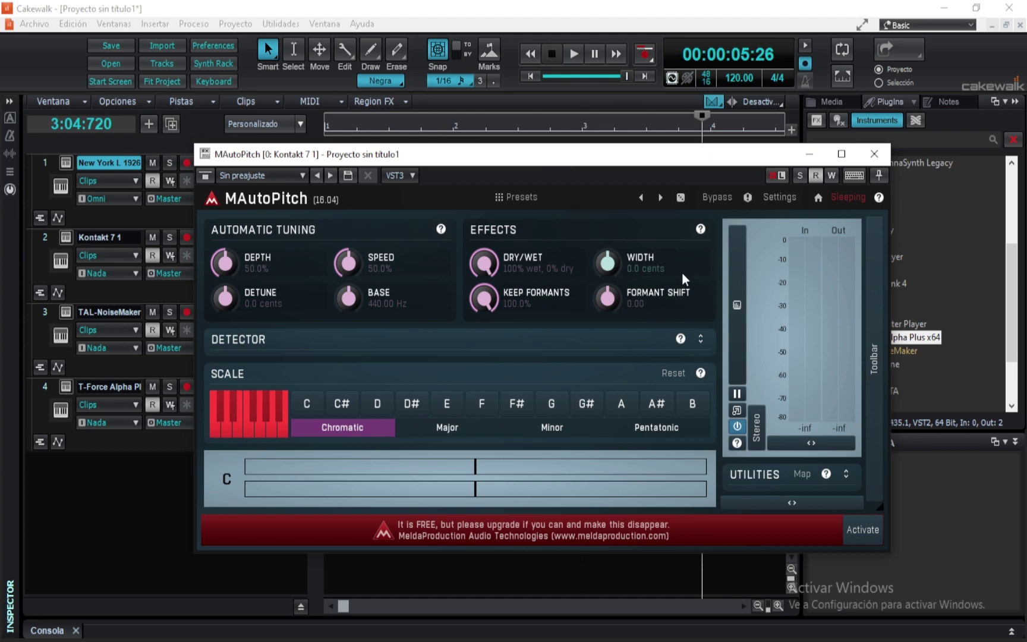
{"action": "left_click_drag", "start_coordinate": [568, 166], "coordinate": [612, 141]}
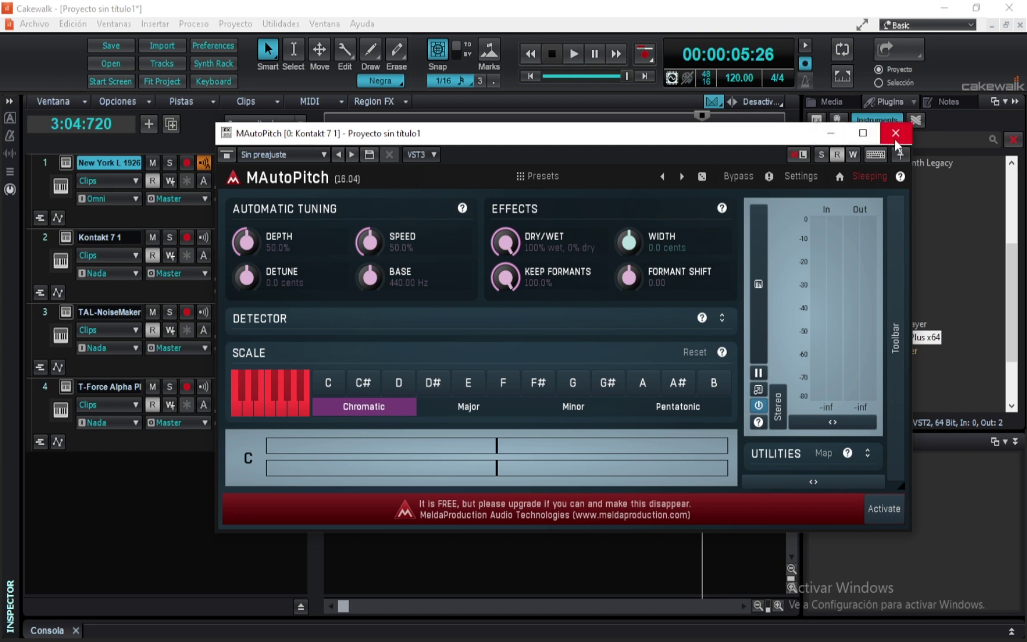
{"action": "left_click", "coordinate": [895, 141]}
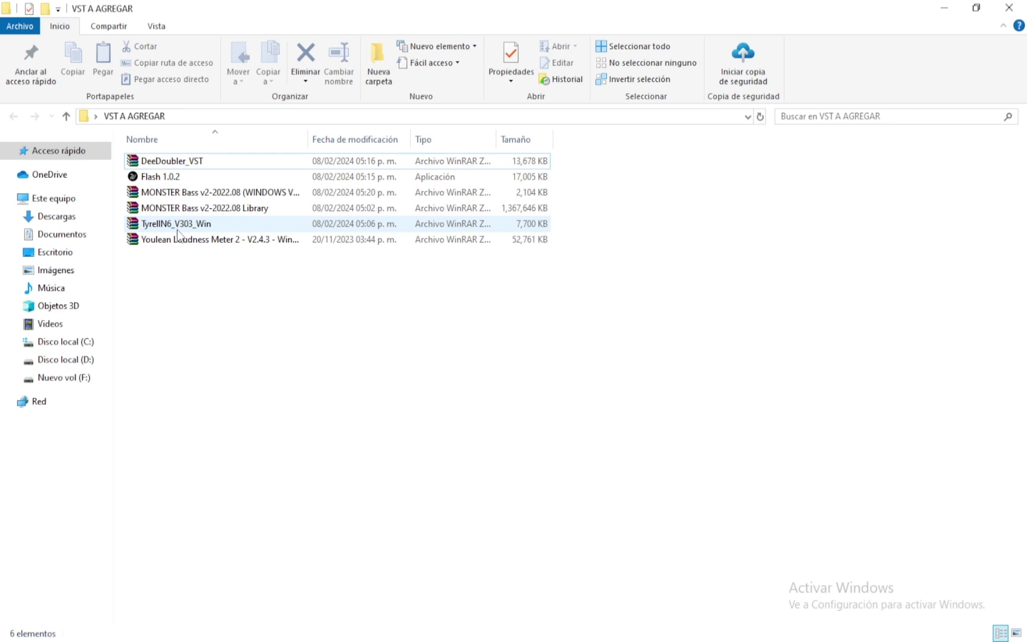
In File Explorer, extract the DeeDoubler_VST archive from the VST A AGREGAR folder into its own DeeDoubler_VST subfolder.
{"action": "left_click", "coordinate": [169, 177]}
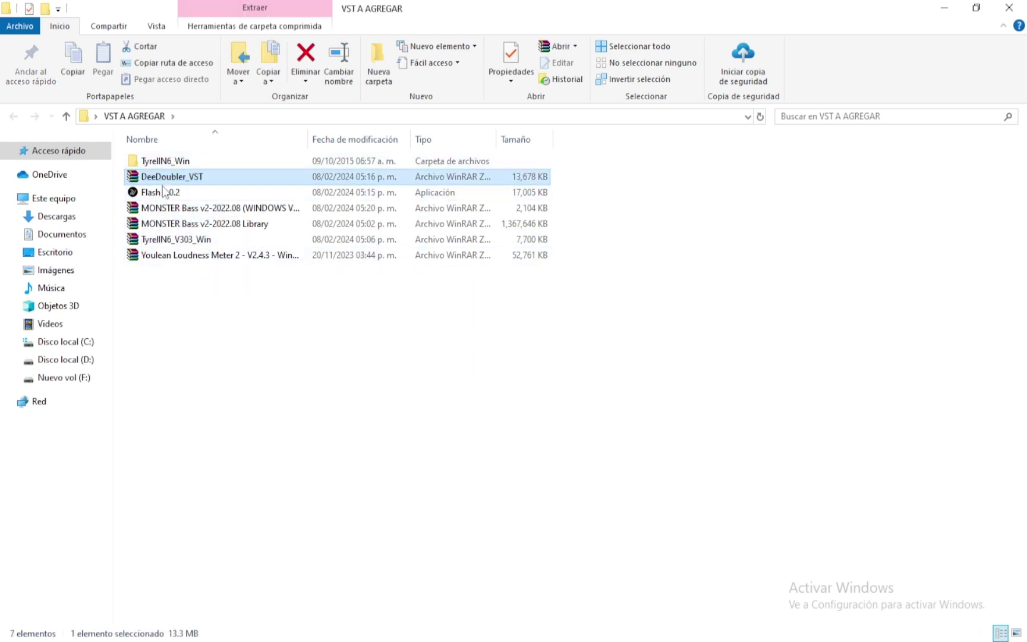
{"action": "left_click", "coordinate": [166, 189]}
{"action": "left_click", "coordinate": [168, 161]}
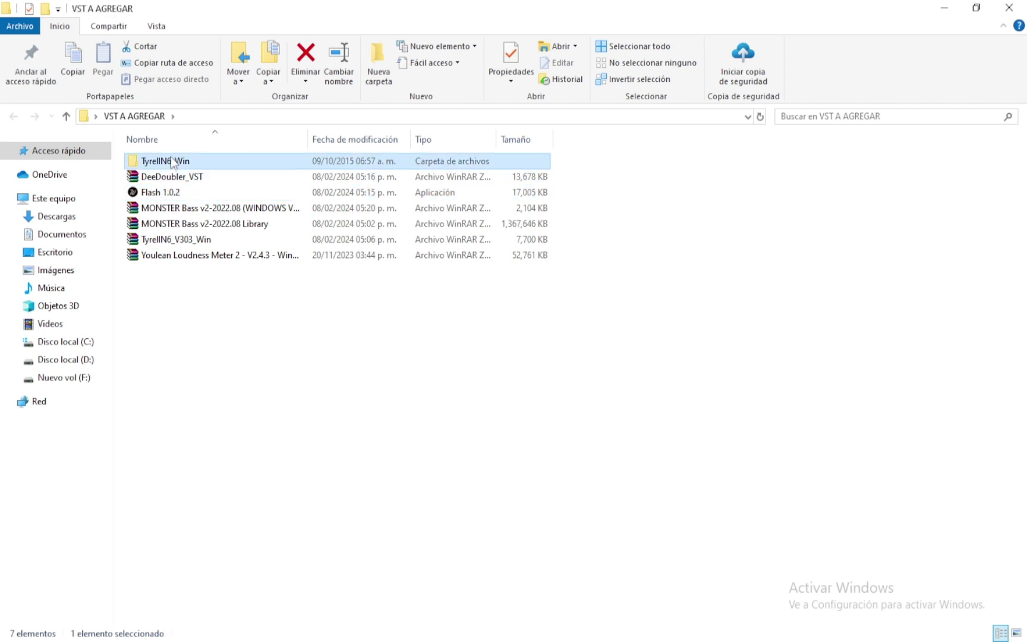
{"action": "left_click", "coordinate": [173, 193]}
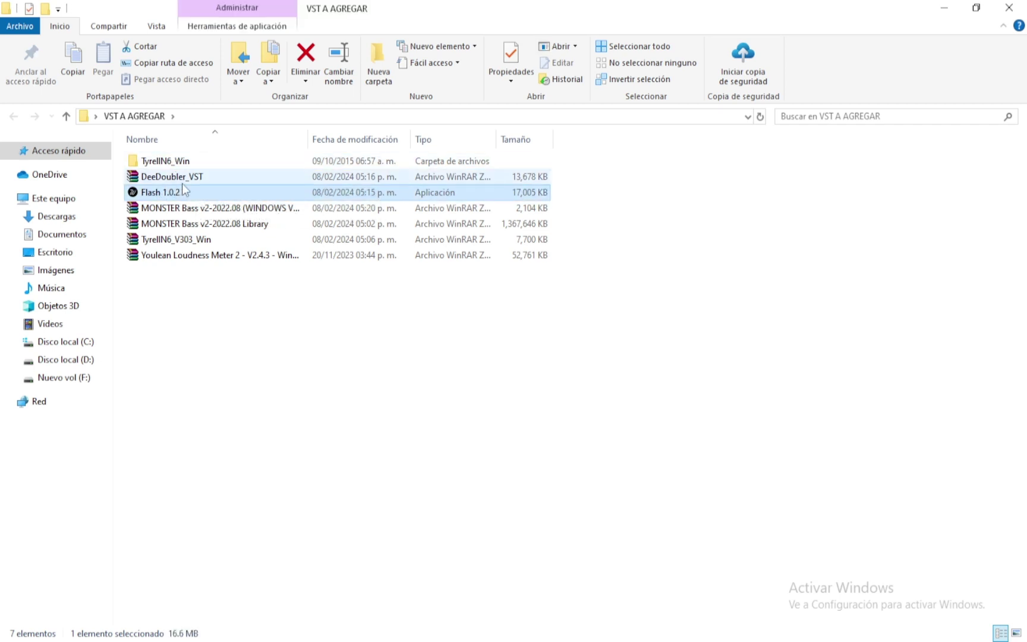
{"action": "double_click", "coordinate": [184, 178]}
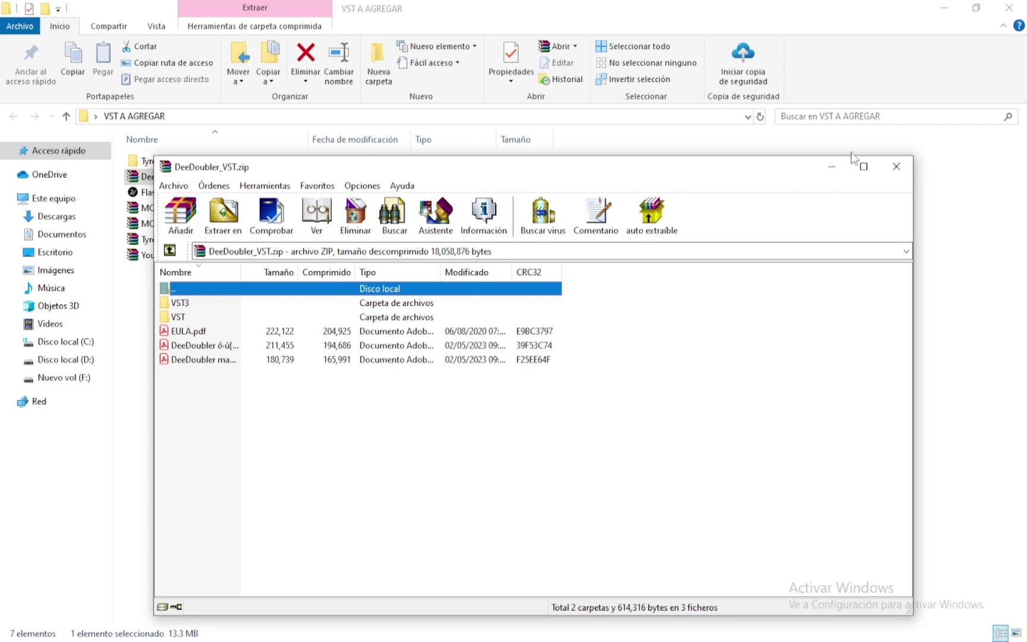
{"action": "left_click", "coordinate": [896, 167]}
{"action": "right_click", "coordinate": [184, 177]}
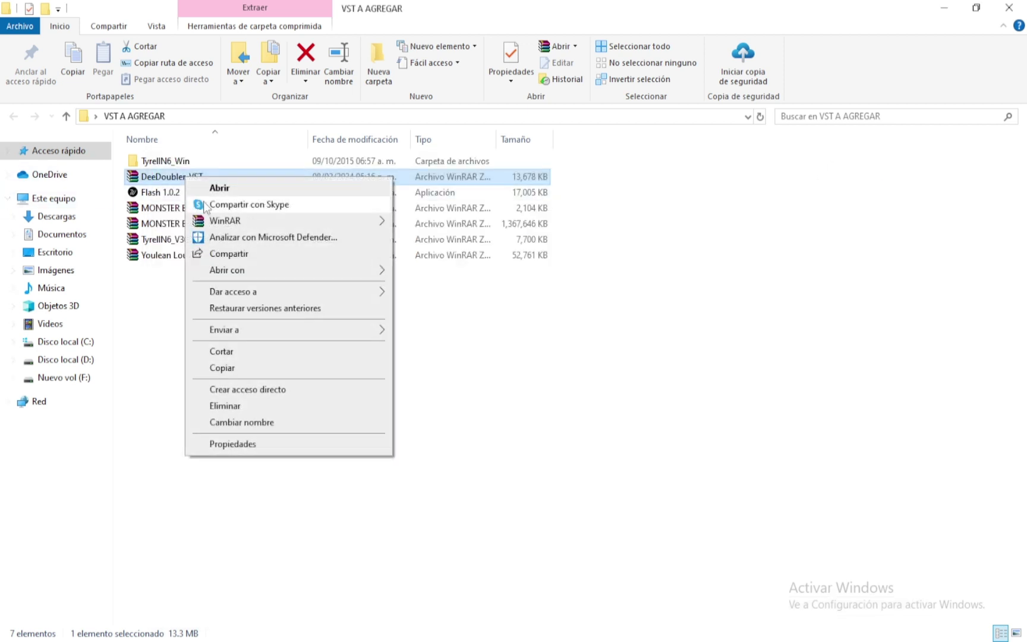
{"action": "mouse_move", "coordinate": [217, 225]}
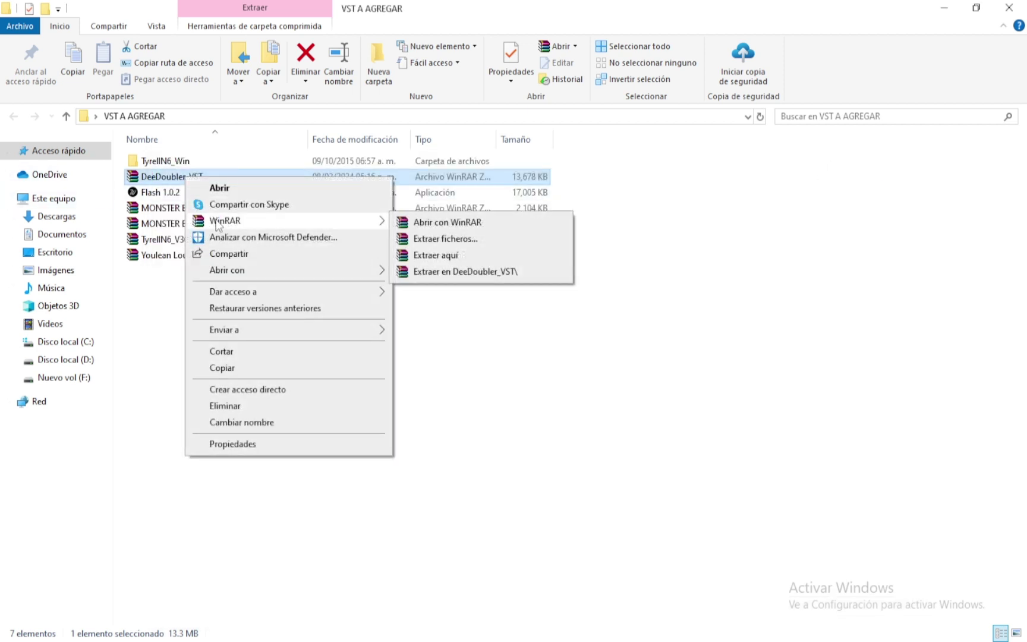
{"action": "left_click", "coordinate": [490, 271]}
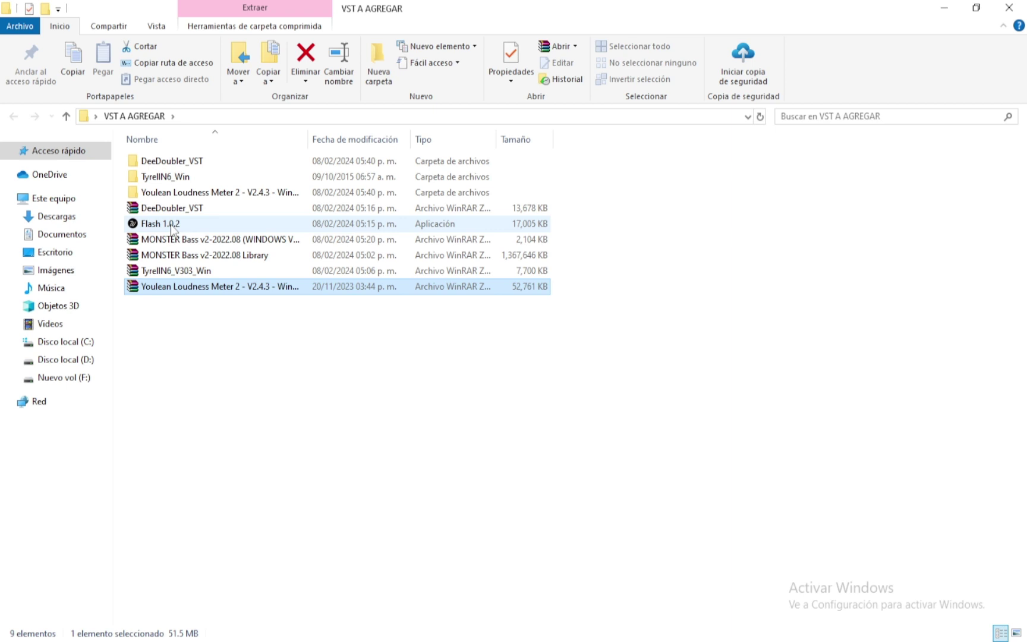
Run the Flash 1.0.2 installer, allow it through the security warning, and accept its license agreement.
{"action": "double_click", "coordinate": [171, 225]}
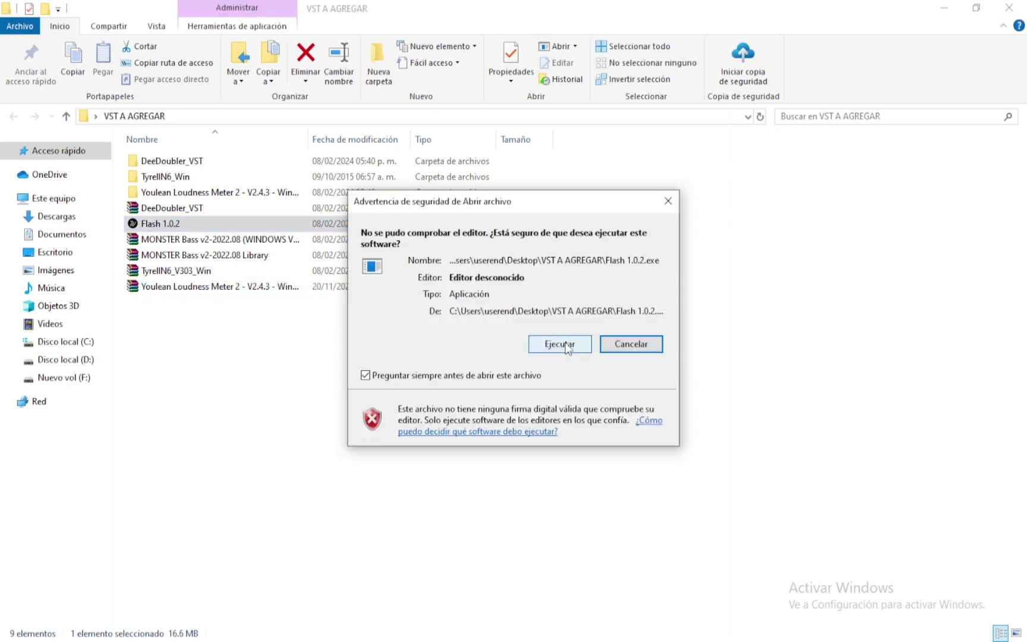
{"action": "left_click", "coordinate": [557, 344]}
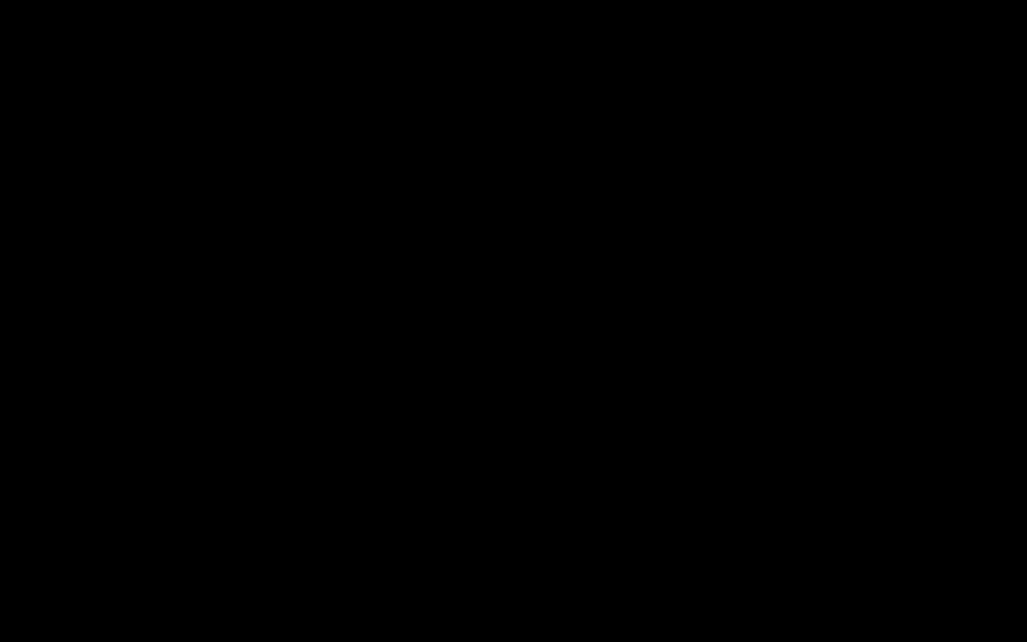
{"action": "left_click", "coordinate": [582, 333]}
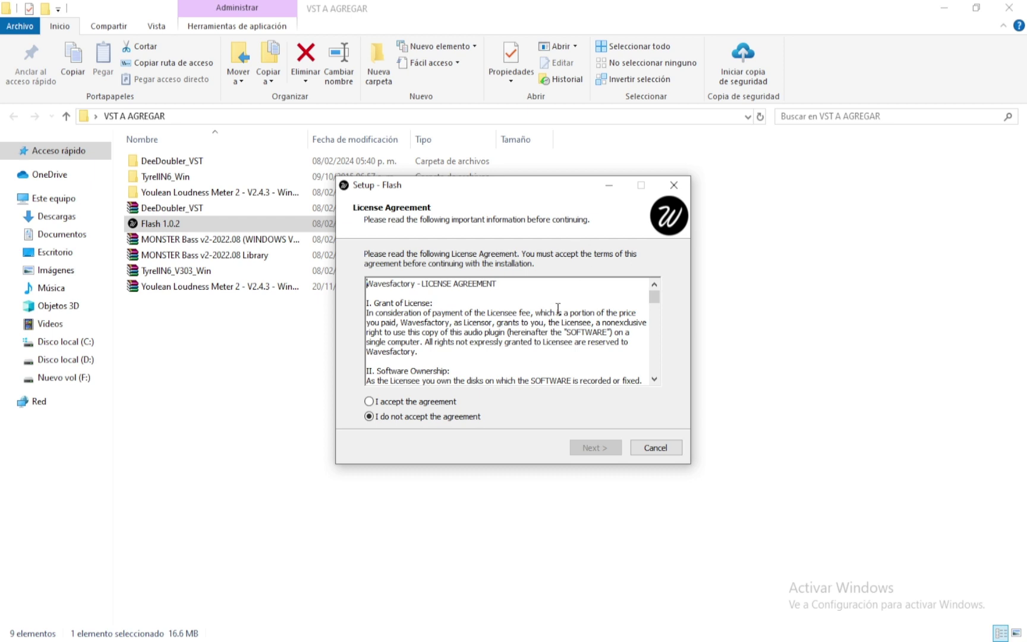
{"action": "left_click", "coordinate": [369, 401]}
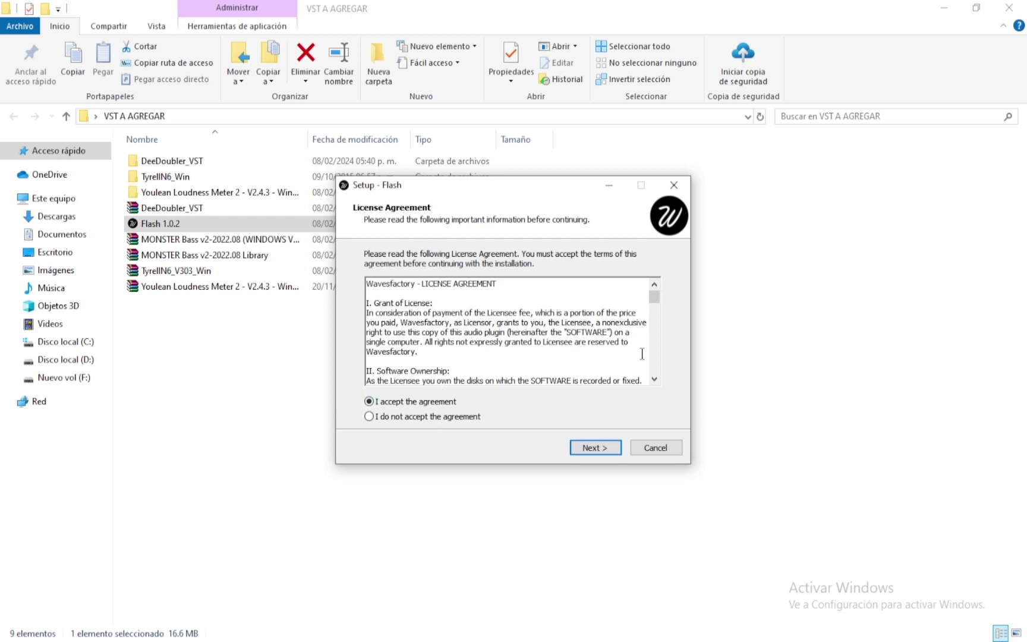
{"action": "left_click", "coordinate": [588, 447]}
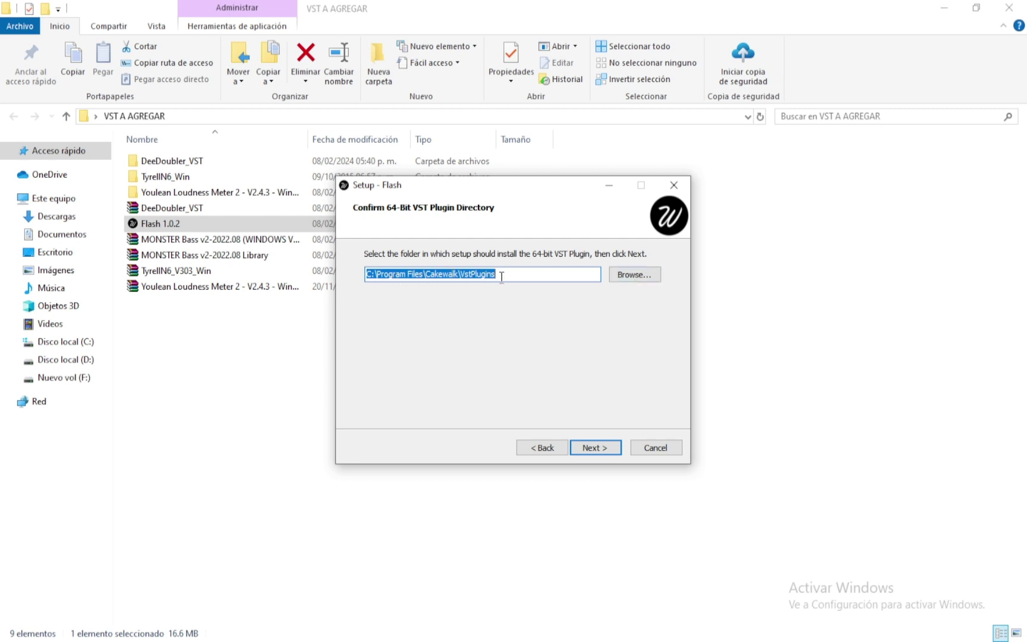
Set the Flash installer's 64-bit VST plugin directory to F:\Recursos de Produccion and continue.
{"action": "left_click_drag", "start_coordinate": [503, 278], "coordinate": [368, 275]}
{"action": "left_click", "coordinate": [503, 276]}
{"action": "left_click_drag", "start_coordinate": [511, 276], "coordinate": [366, 277]}
{"action": "left_click", "coordinate": [632, 275]}
{"action": "scroll", "coordinate": [516, 357], "scroll_direction": "down", "scroll_amount": 20}
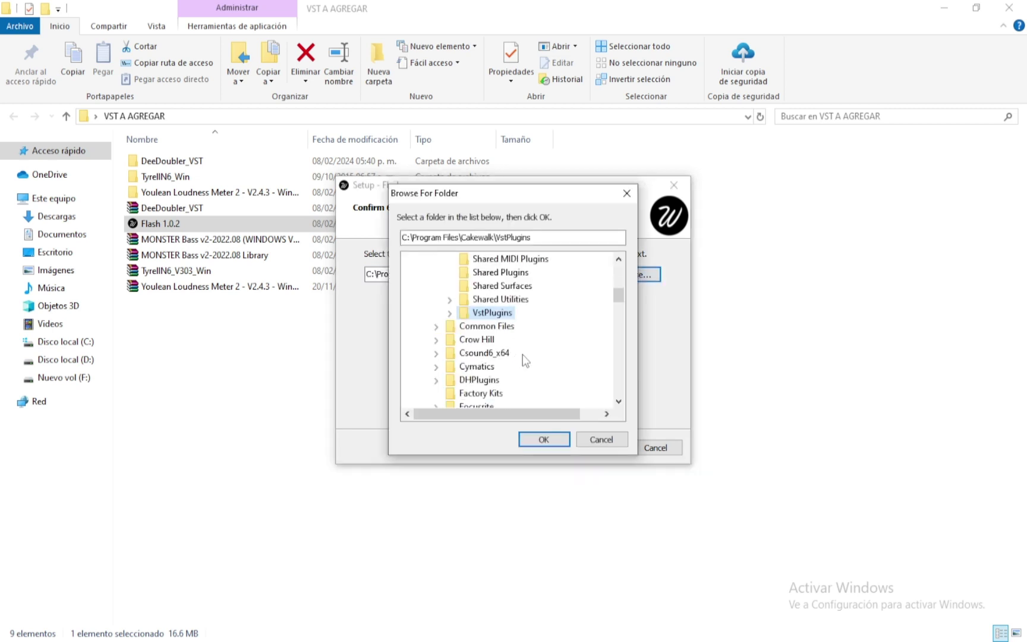
{"action": "scroll", "coordinate": [515, 357], "scroll_direction": "down", "scroll_amount": 10}
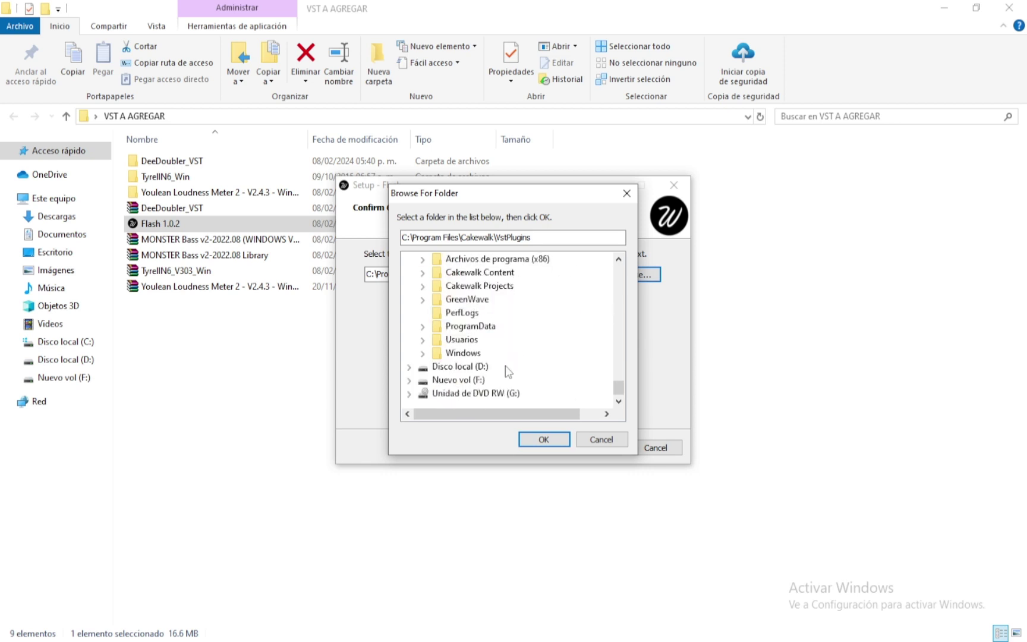
{"action": "left_click", "coordinate": [421, 385]}
{"action": "scroll", "coordinate": [521, 390], "scroll_direction": "down", "scroll_amount": 1}
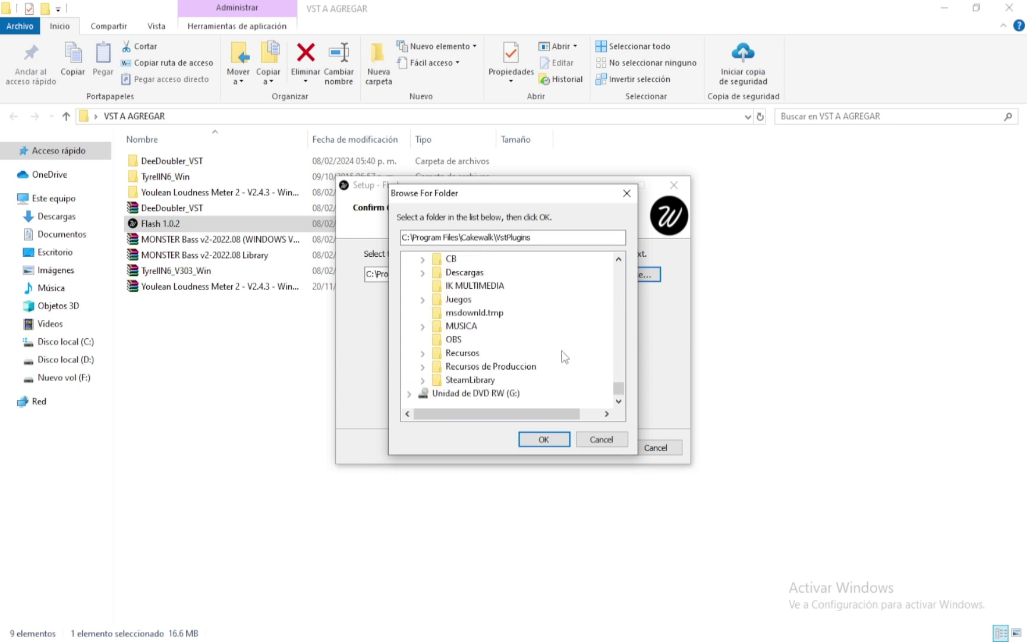
{"action": "left_click", "coordinate": [515, 368]}
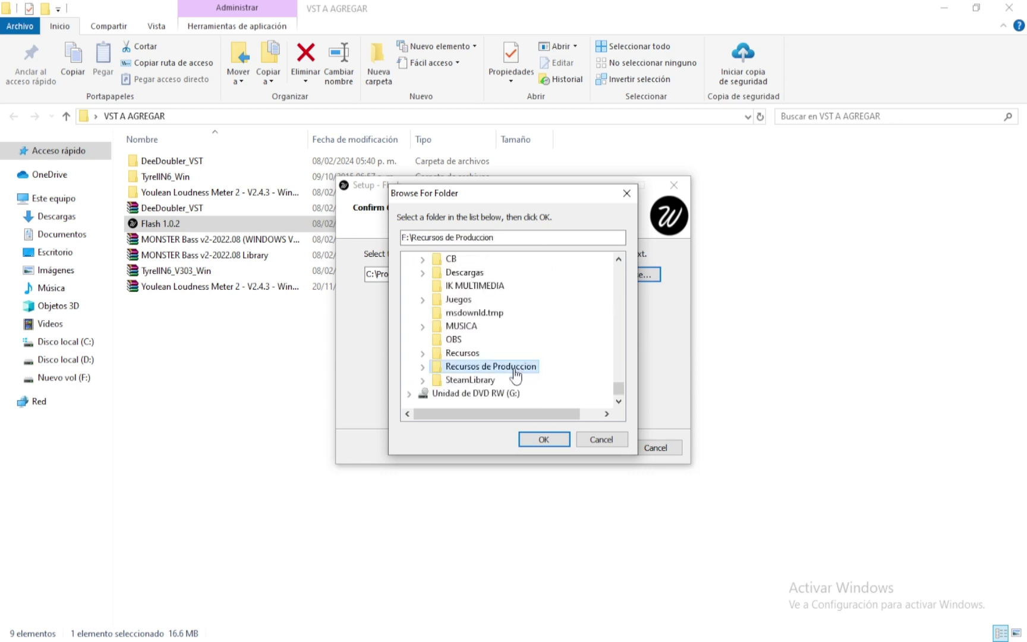
{"action": "left_click", "coordinate": [548, 440]}
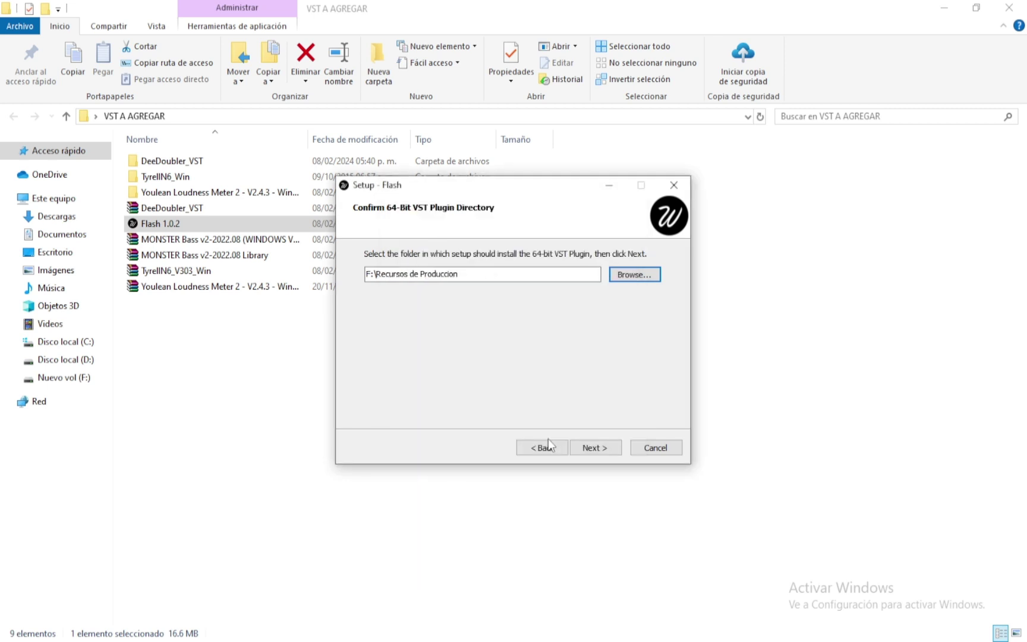
{"action": "left_click", "coordinate": [597, 449]}
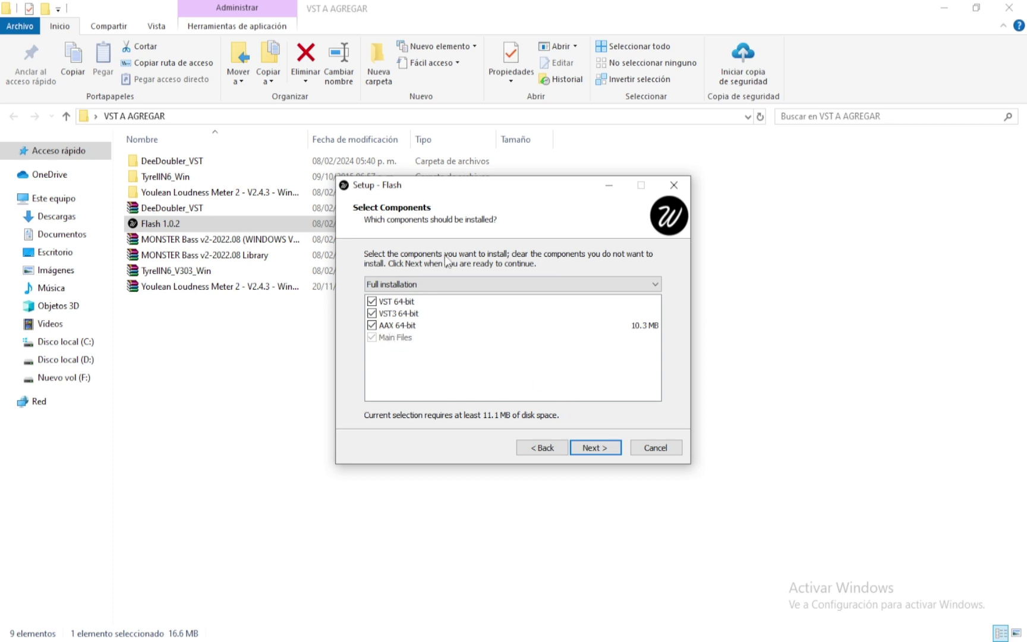
Install Flash with only the VST3 64-bit plugin format, excluding VST 64-bit and AAX 64-bit, and finish the setup.
{"action": "left_click", "coordinate": [371, 325]}
{"action": "left_click", "coordinate": [372, 325]}
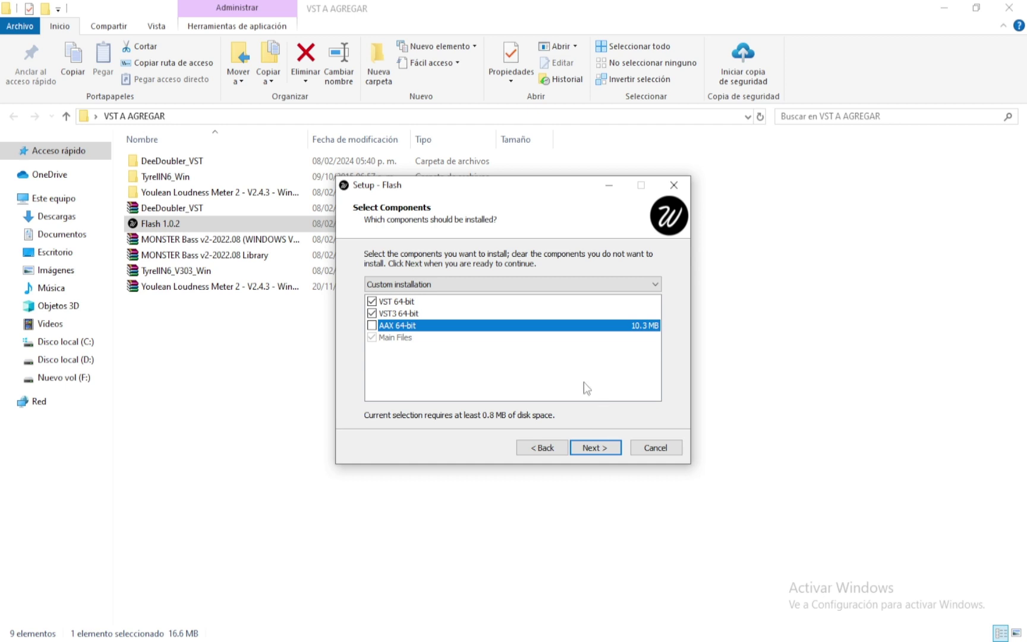
{"action": "left_click", "coordinate": [371, 313]}
{"action": "left_click", "coordinate": [371, 301]}
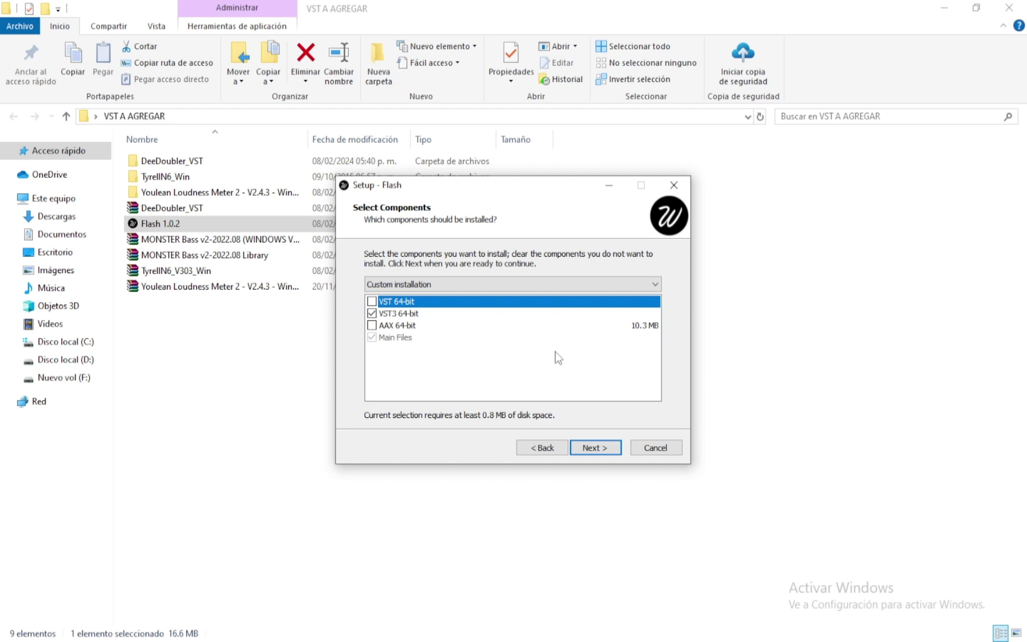
{"action": "left_click", "coordinate": [591, 448]}
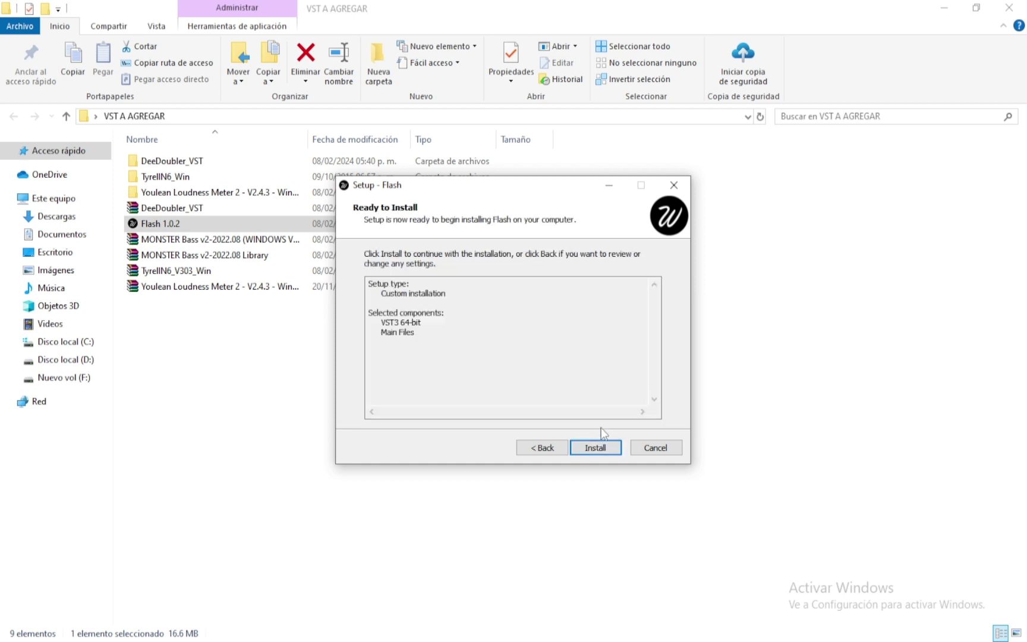
{"action": "left_click", "coordinate": [600, 448]}
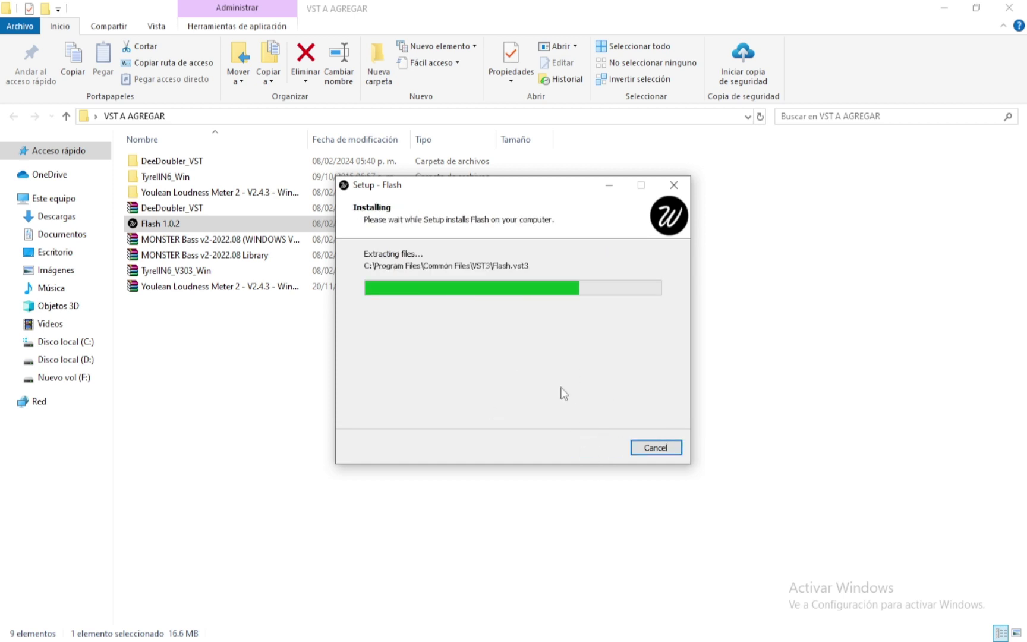
{"action": "left_click", "coordinate": [593, 449]}
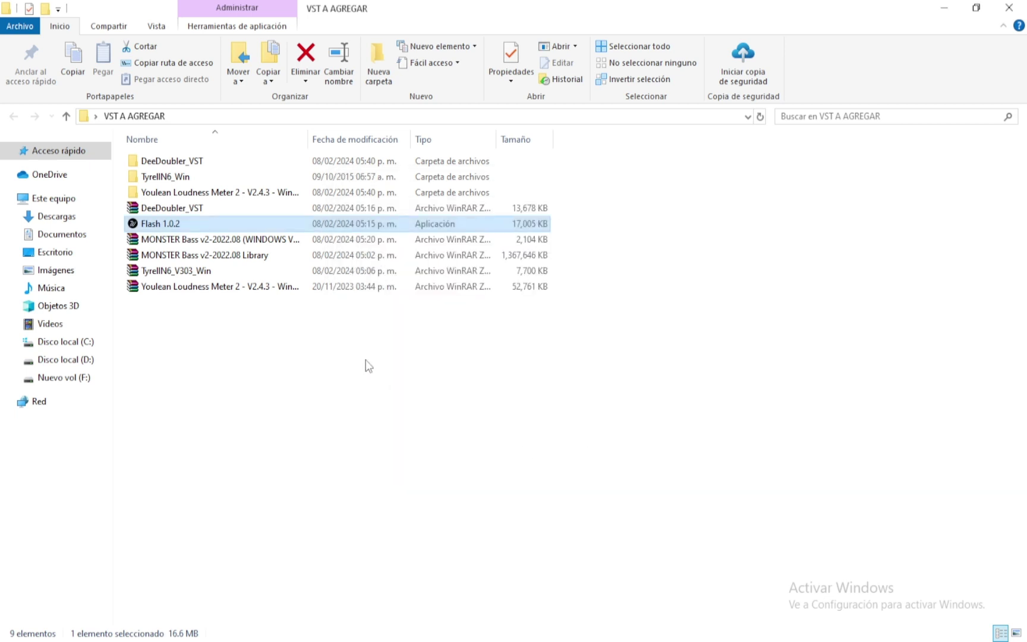
Open the VST\64bit folder inside the extracted DeeDoubler_VST folder and examine the DeeDoubler.dll plugin file.
{"action": "left_click", "coordinate": [306, 309]}
{"action": "double_click", "coordinate": [191, 169]}
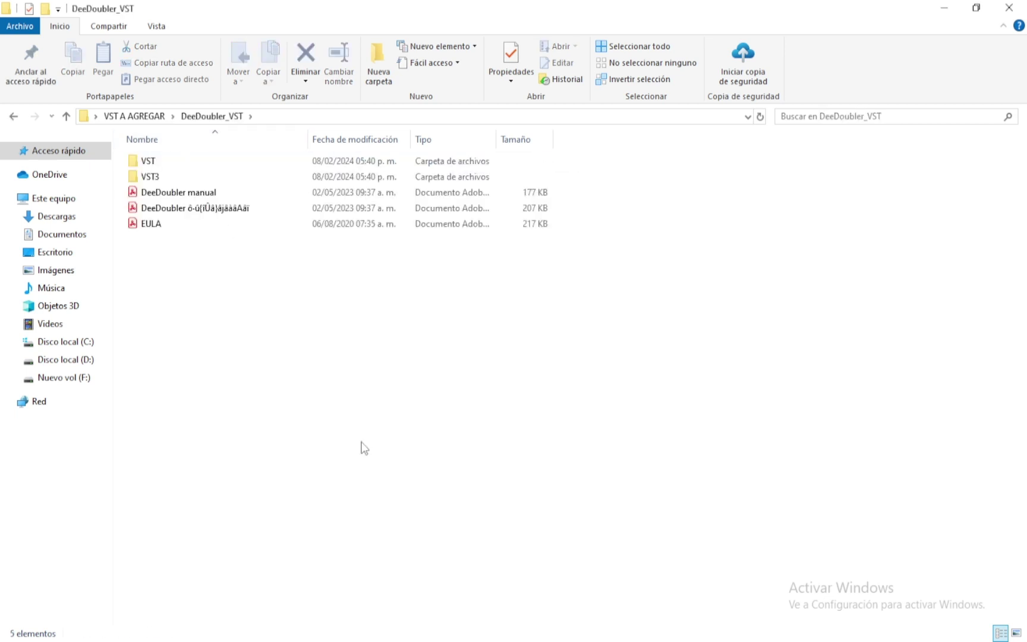
{"action": "double_click", "coordinate": [155, 168]}
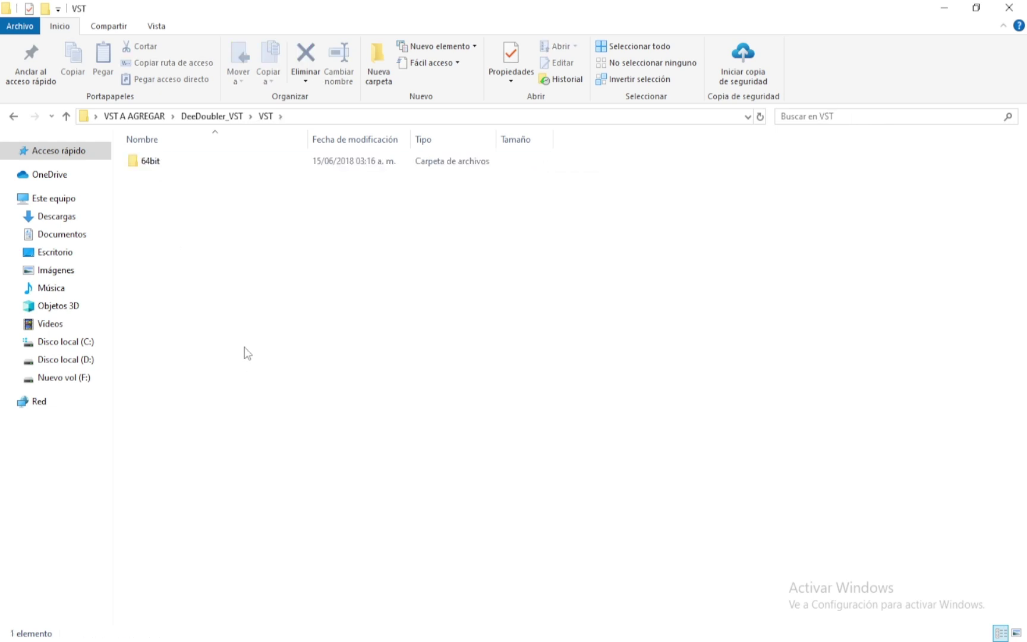
{"action": "left_click", "coordinate": [153, 166]}
{"action": "double_click", "coordinate": [155, 168]}
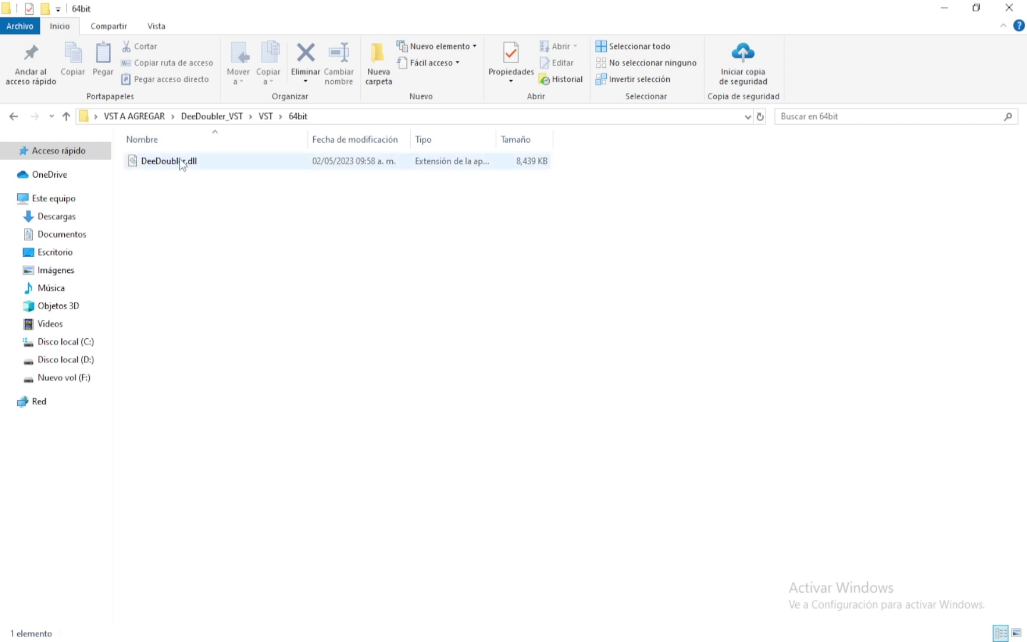
{"action": "mouse_move", "coordinate": [185, 163]}
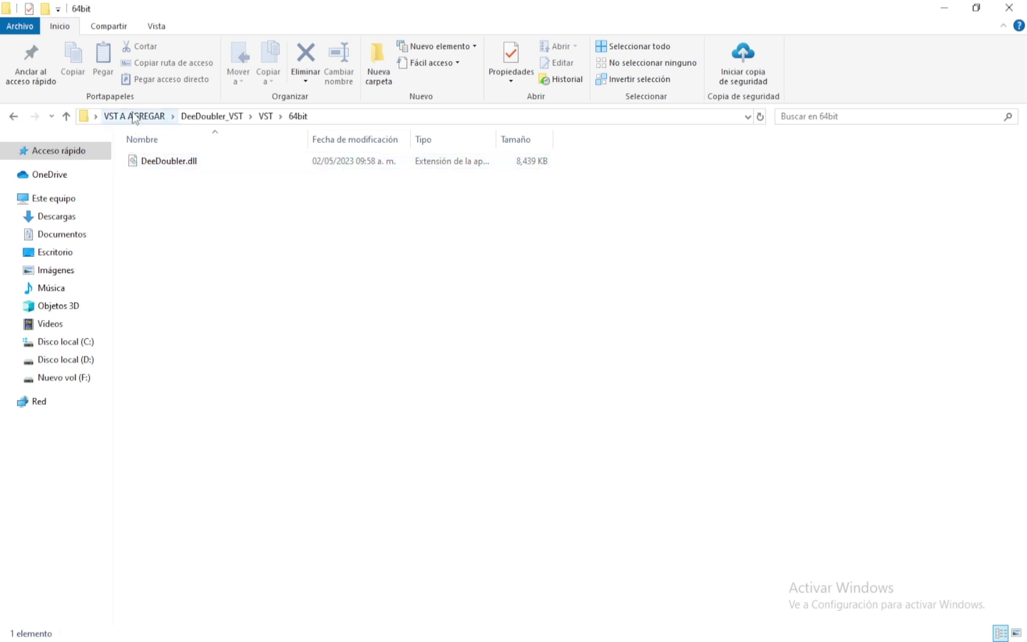
{"action": "left_click", "coordinate": [14, 117]}
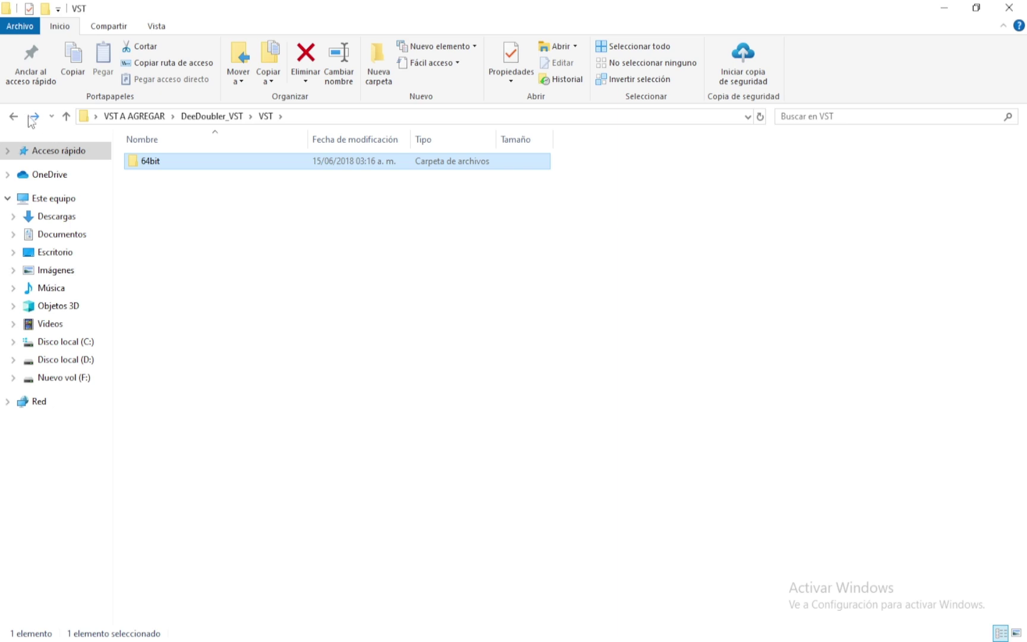
{"action": "double_click", "coordinate": [152, 161]}
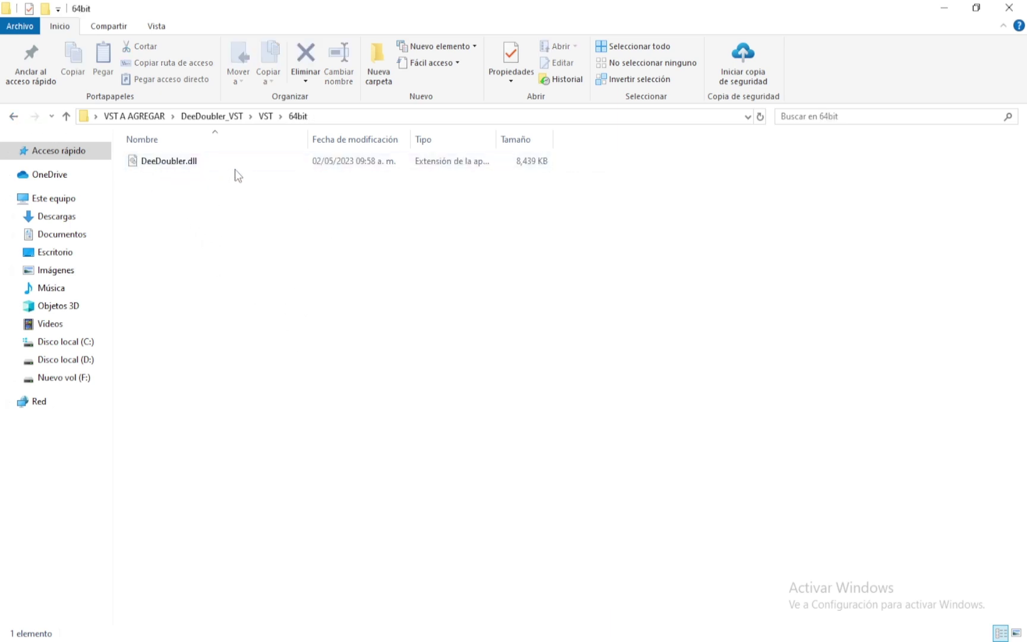
{"action": "mouse_move", "coordinate": [198, 166]}
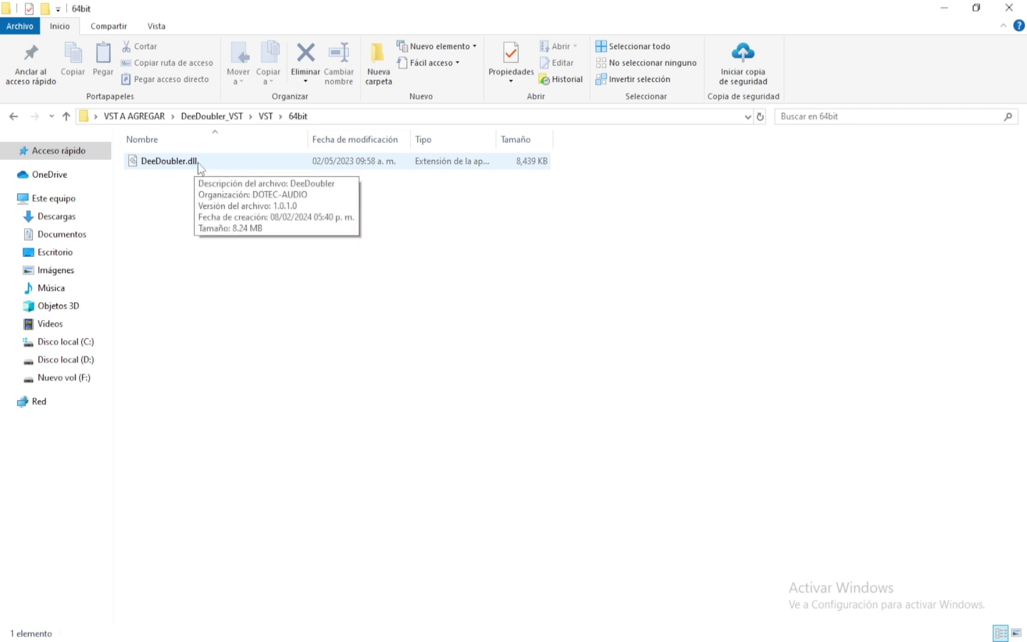
Examine the DeeDoubler.vst3 file in the VST3\64bit folder of DeeDoubler_VST, then return to the DeeDoubler_VST folder.
{"action": "left_click", "coordinate": [13, 115]}
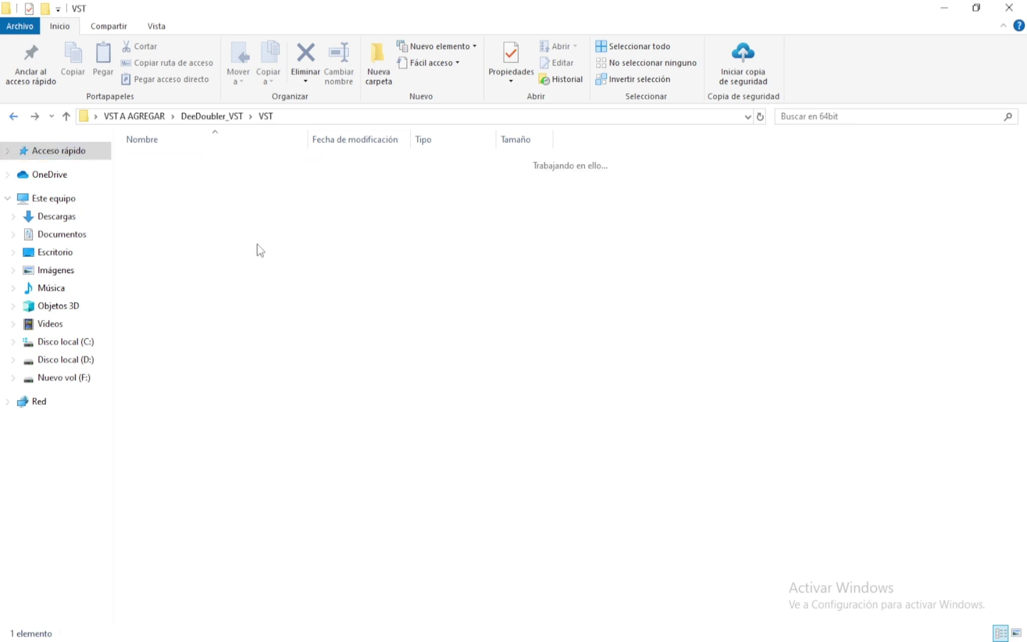
{"action": "left_click", "coordinate": [12, 118]}
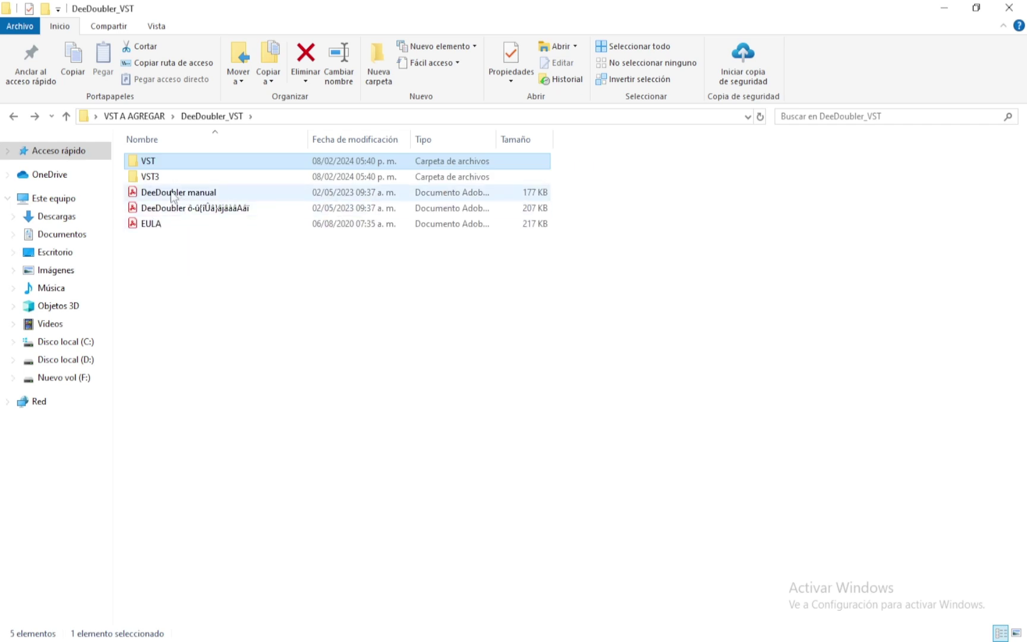
{"action": "double_click", "coordinate": [150, 176]}
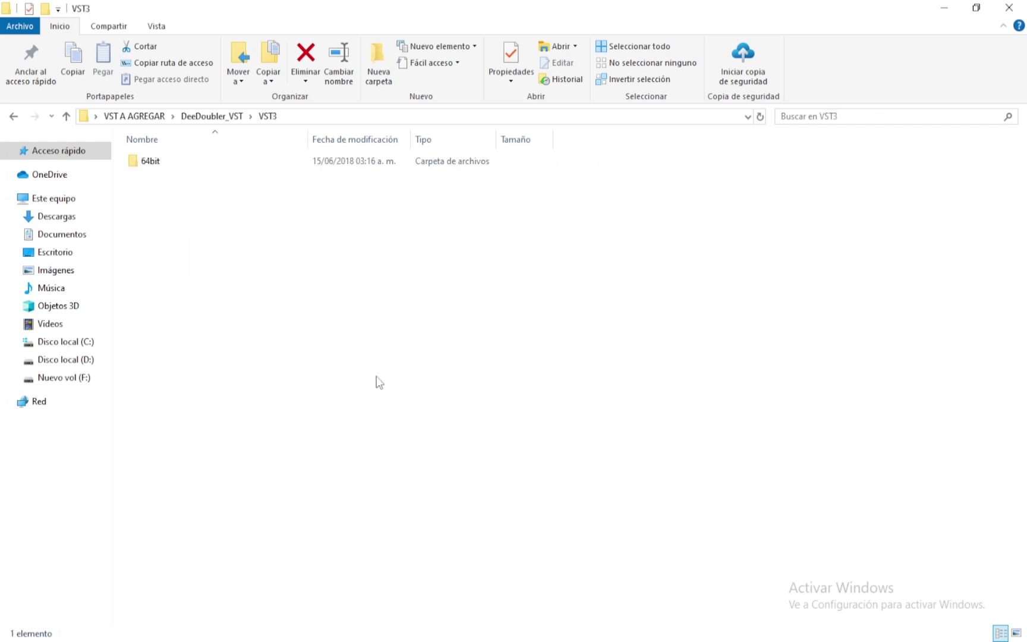
{"action": "double_click", "coordinate": [143, 162]}
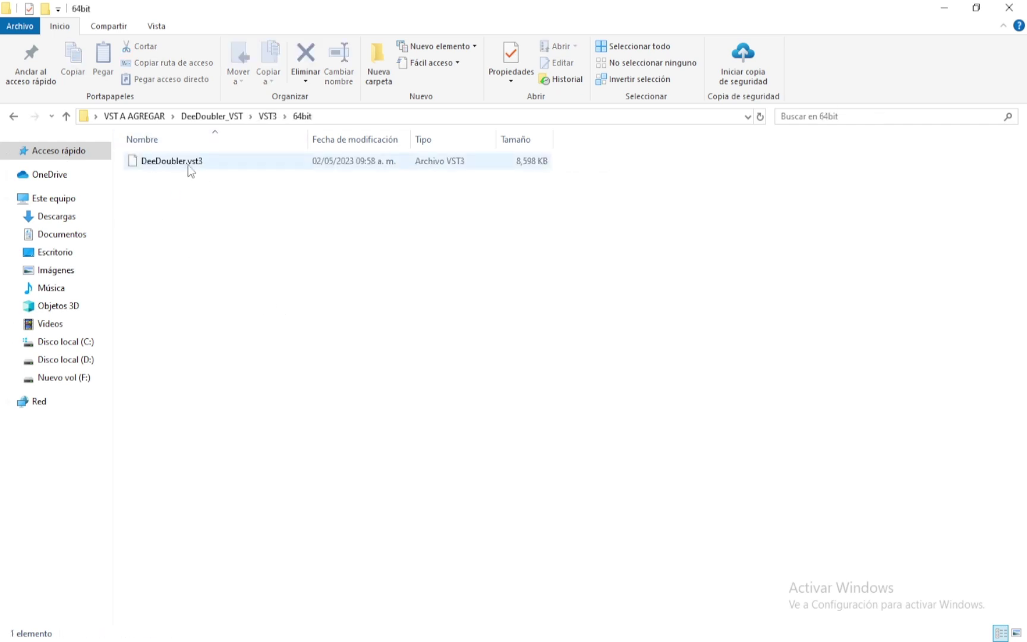
{"action": "left_click", "coordinate": [13, 117]}
{"action": "left_click", "coordinate": [13, 116]}
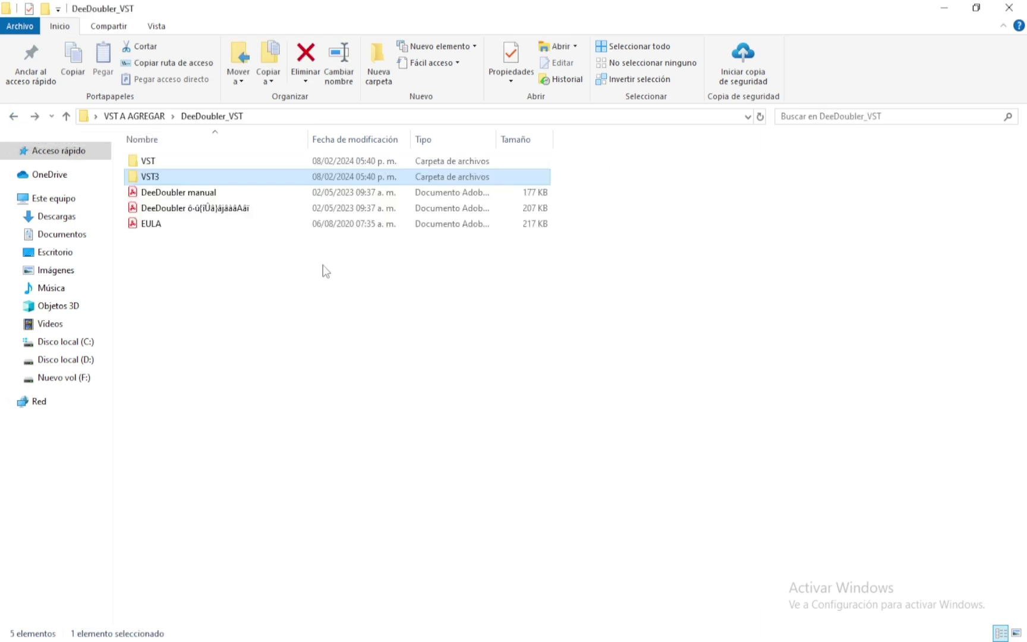
Copy DeeDoubler.vst3 from DeeDoubler_VST's VST3\64bit folder and paste it into F:\CB\Cakewalk\VstPlugins.
{"action": "double_click", "coordinate": [163, 180]}
{"action": "double_click", "coordinate": [160, 166]}
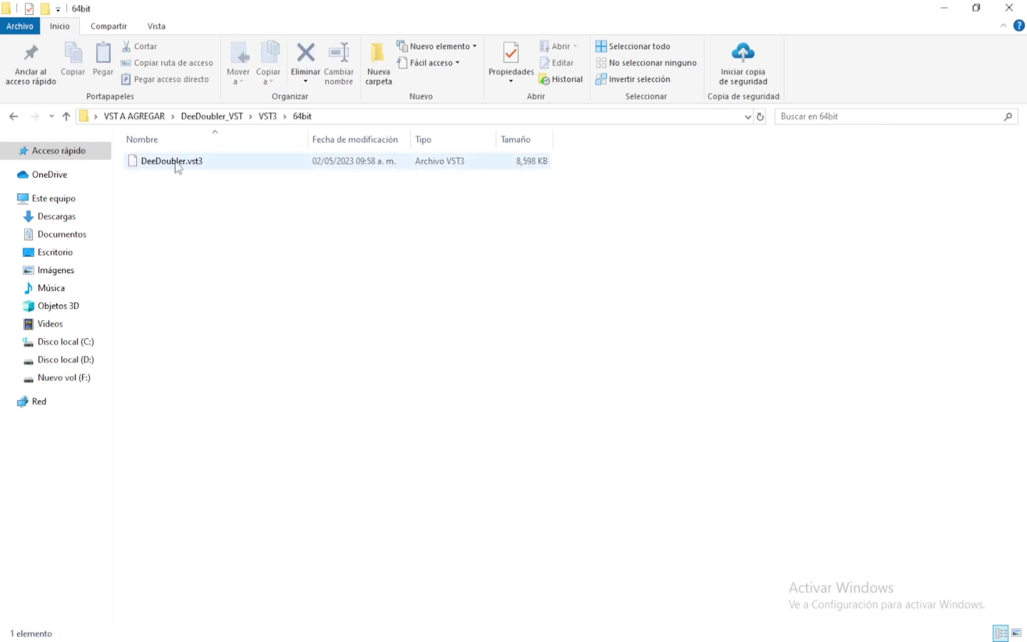
{"action": "left_click", "coordinate": [176, 166]}
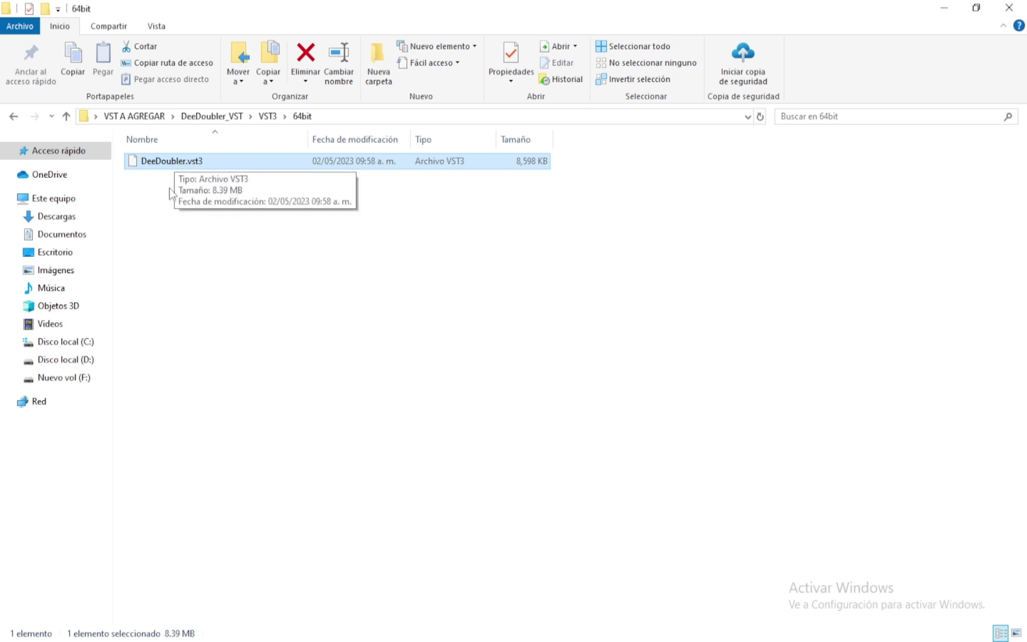
{"action": "right_click", "coordinate": [160, 160]}
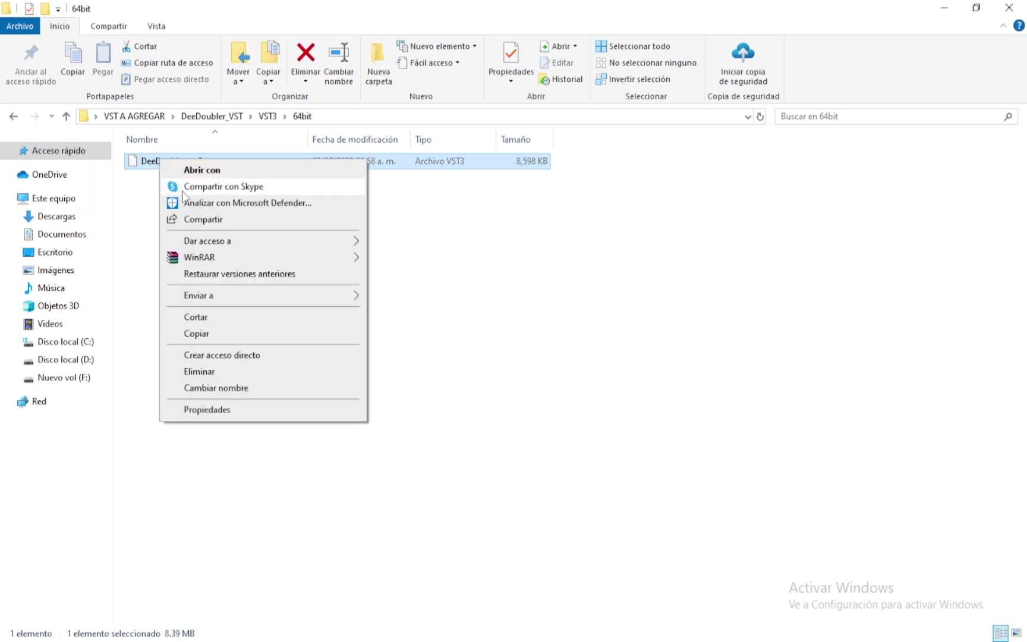
{"action": "left_click", "coordinate": [201, 334]}
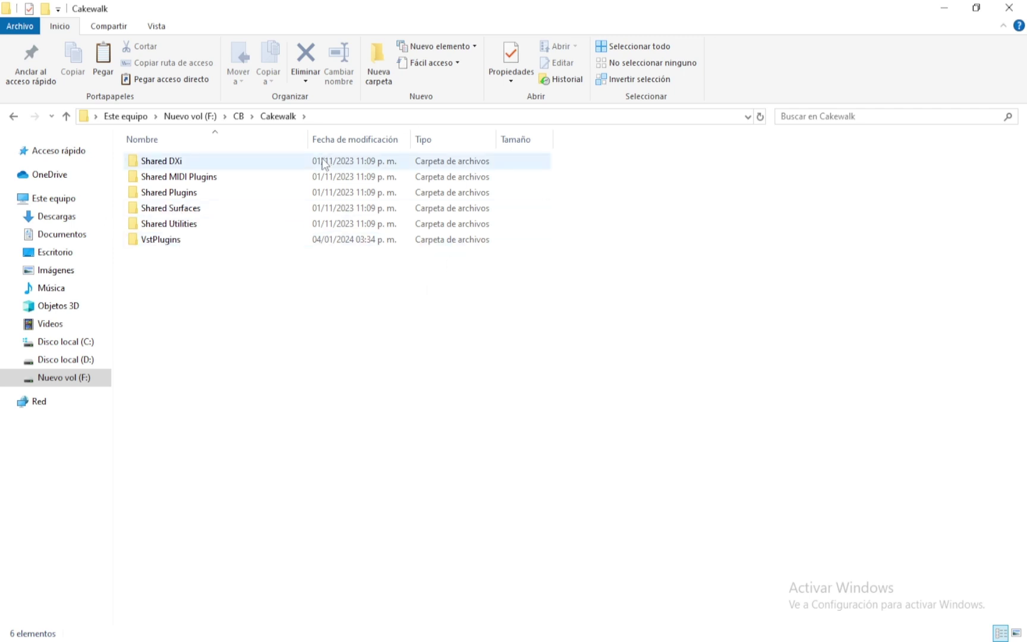
{"action": "double_click", "coordinate": [171, 242]}
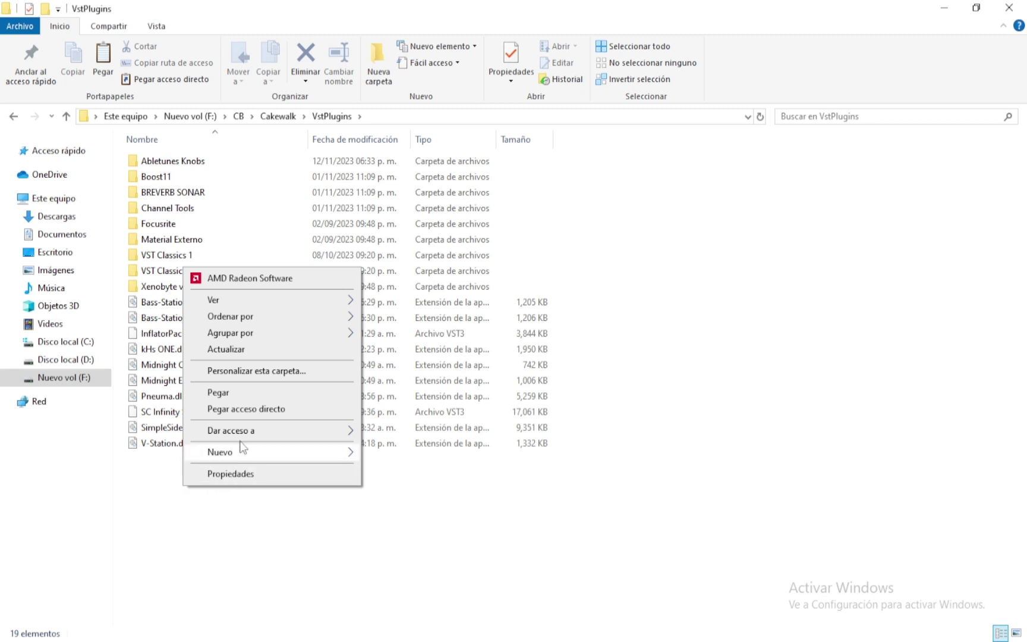
{"action": "left_click", "coordinate": [233, 397]}
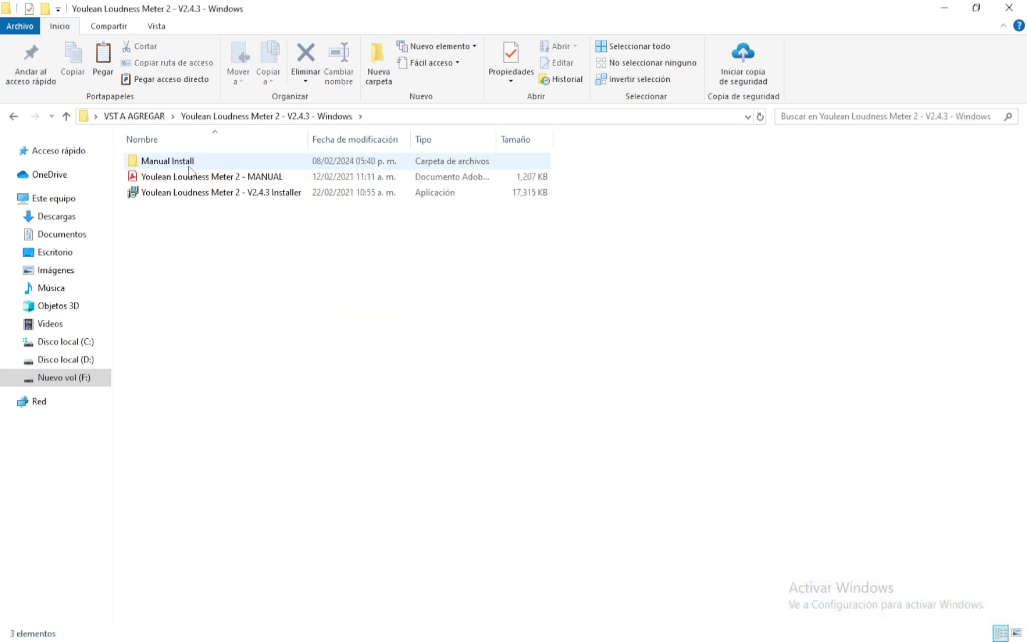
Run the Youlean Loudness Meter 2 - V2.4.3 installer from its extracted folder and continue past the welcome page.
{"action": "left_click", "coordinate": [173, 161]}
{"action": "left_click", "coordinate": [203, 212]}
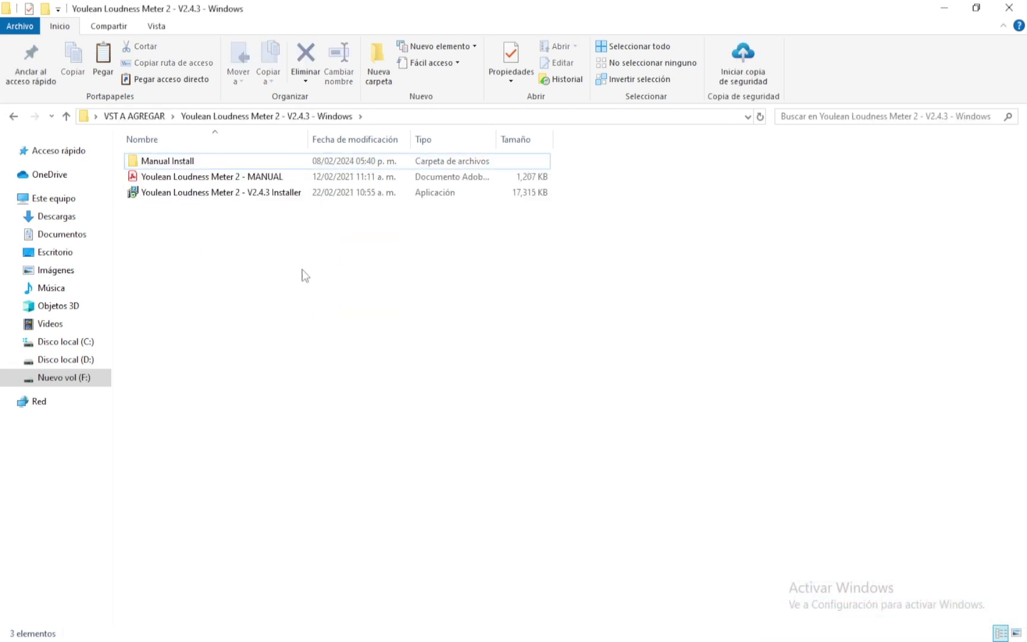
{"action": "double_click", "coordinate": [253, 193]}
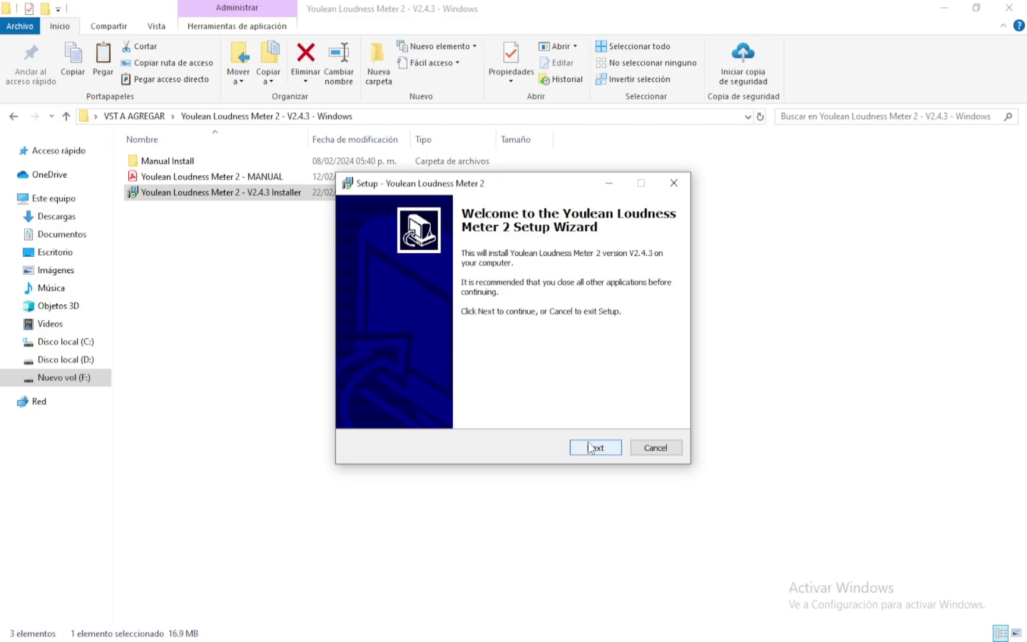
{"action": "left_click", "coordinate": [598, 448]}
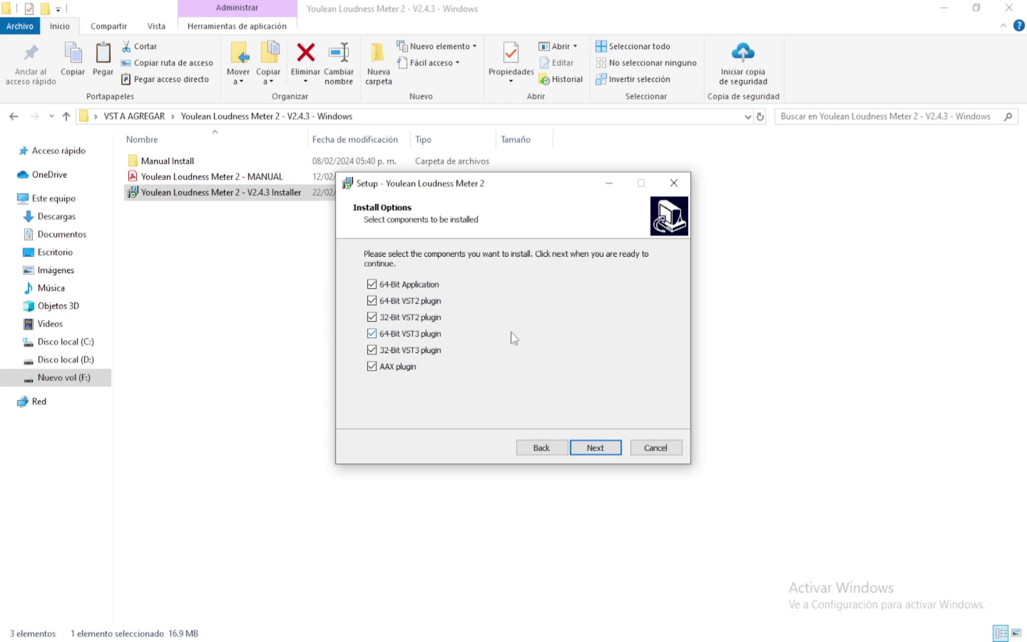
Choose only the 64-Bit VST3 plugin as the Youlean Loudness Meter 2 component to install and continue.
{"action": "left_click", "coordinate": [372, 285]}
{"action": "left_click", "coordinate": [372, 301]}
{"action": "left_click", "coordinate": [372, 367]}
{"action": "left_click", "coordinate": [372, 350]}
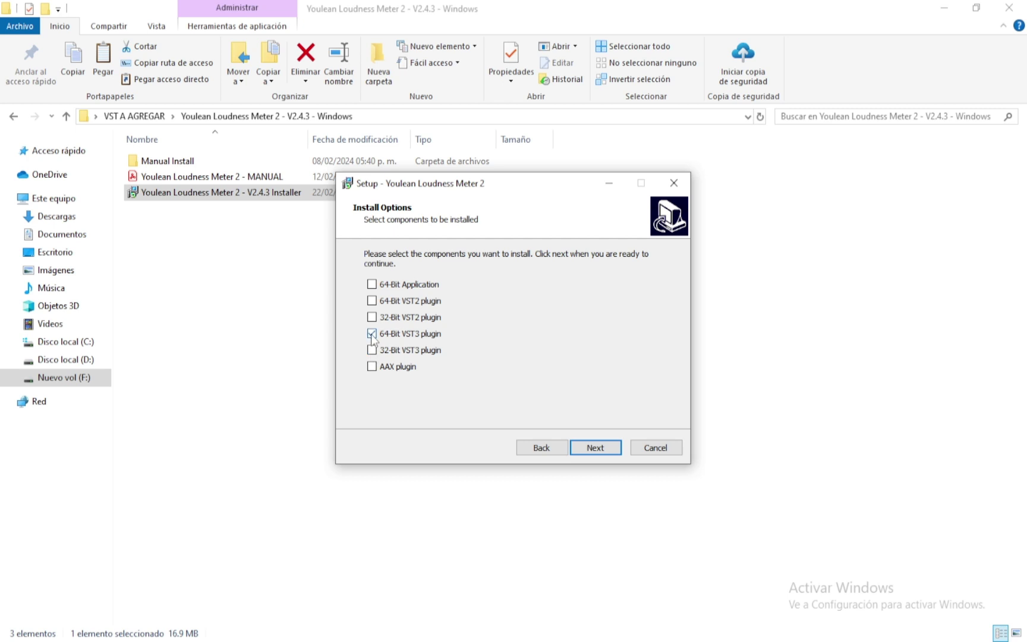
{"action": "left_click", "coordinate": [604, 450]}
Set Youlean Loudness Meter 2's 64-bit VST3 install folder to Recursos de Produccion on drive F: and continue.
{"action": "left_click", "coordinate": [647, 296]}
{"action": "scroll", "coordinate": [522, 345], "scroll_direction": "down", "scroll_amount": 10}
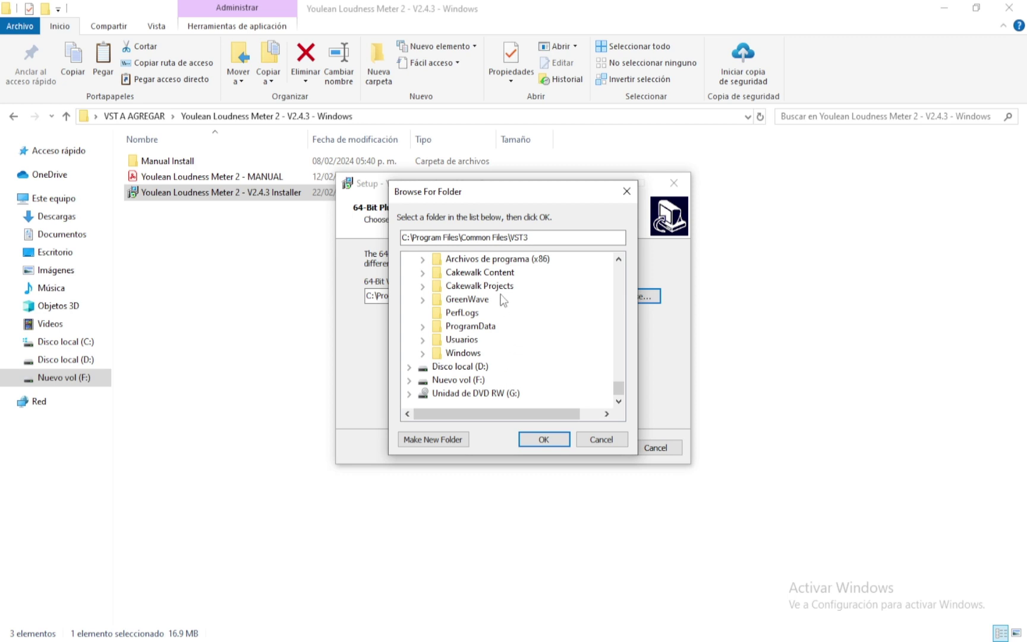
{"action": "left_click", "coordinate": [409, 381]}
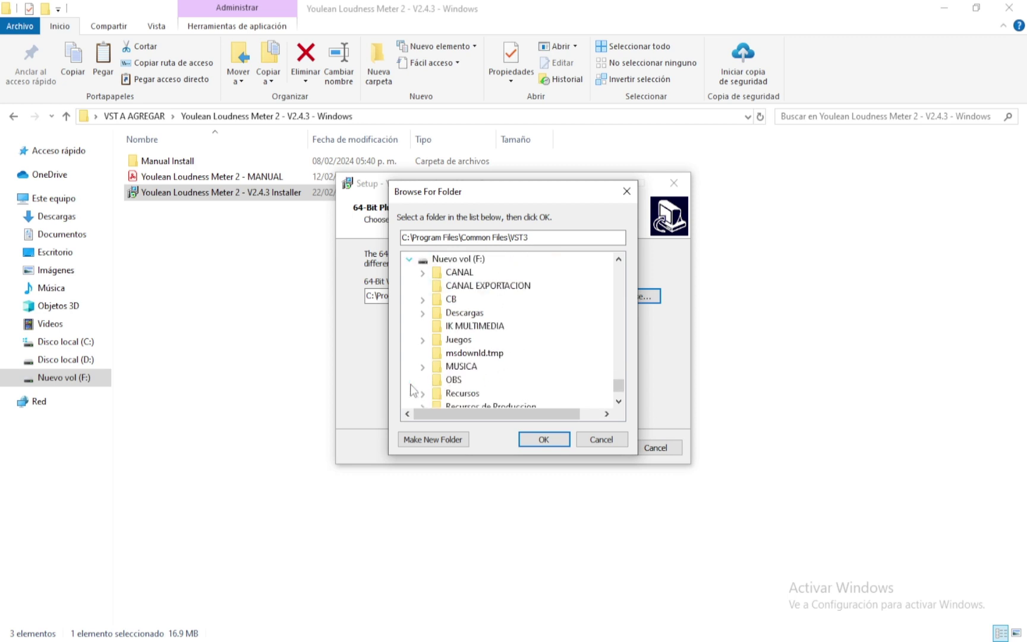
{"action": "scroll", "coordinate": [570, 353], "scroll_direction": "down", "scroll_amount": 1}
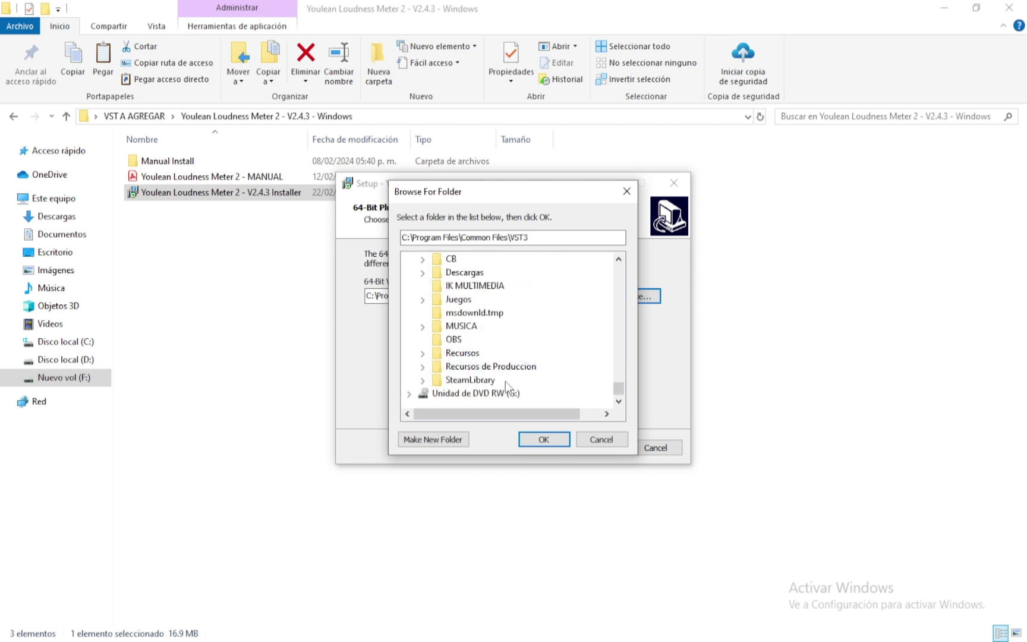
{"action": "left_click", "coordinate": [516, 367]}
{"action": "double_click", "coordinate": [544, 443]}
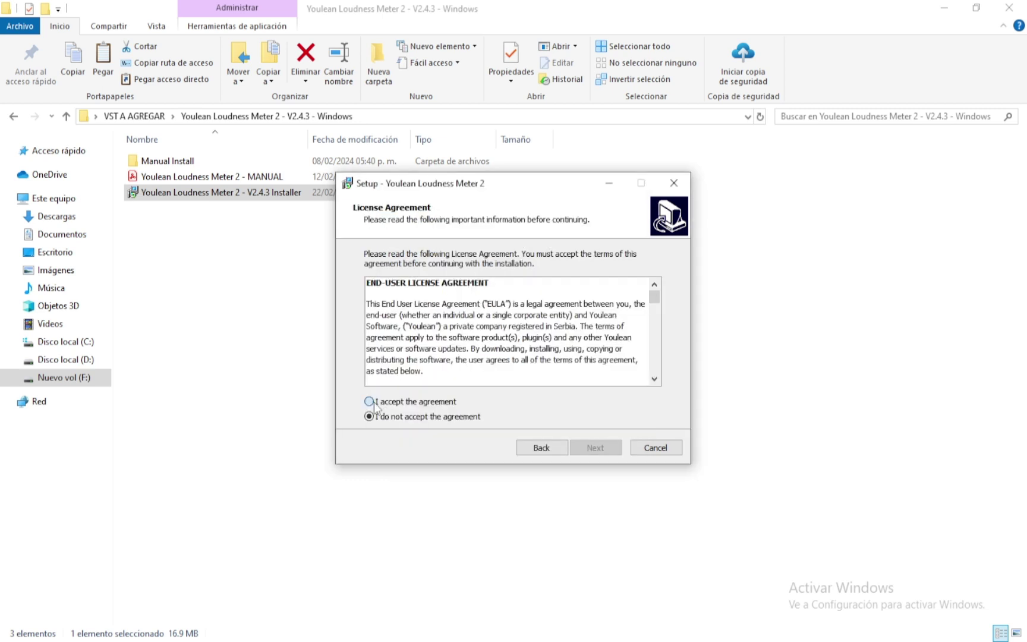
Accept the Youlean Loudness Meter 2 license agreement and install the plugin.
{"action": "left_click", "coordinate": [370, 402]}
{"action": "left_click", "coordinate": [595, 452]}
{"action": "left_click", "coordinate": [596, 452]}
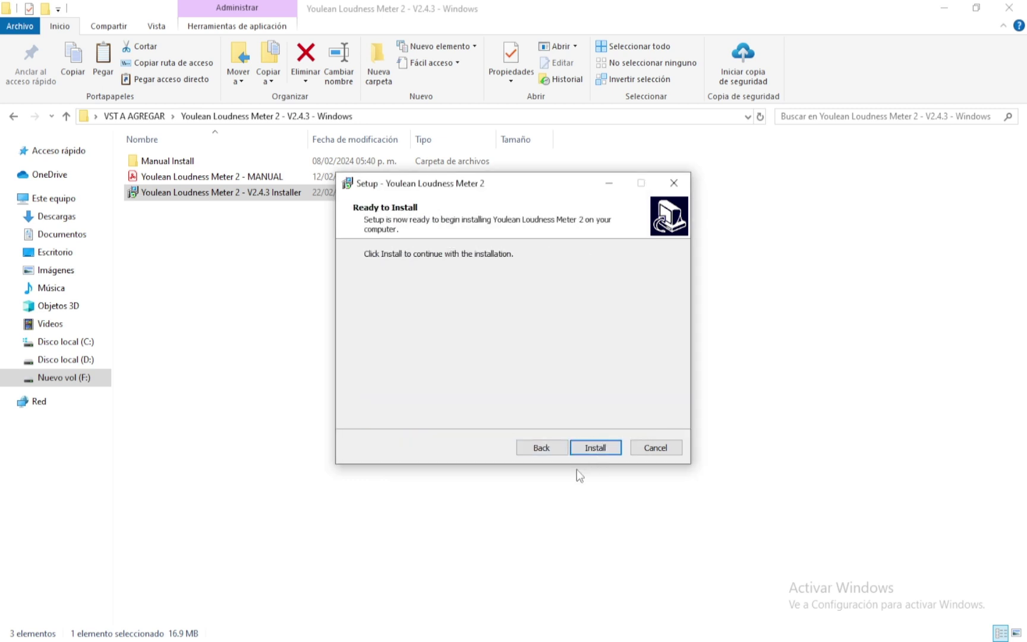
{"action": "left_click", "coordinate": [593, 449]}
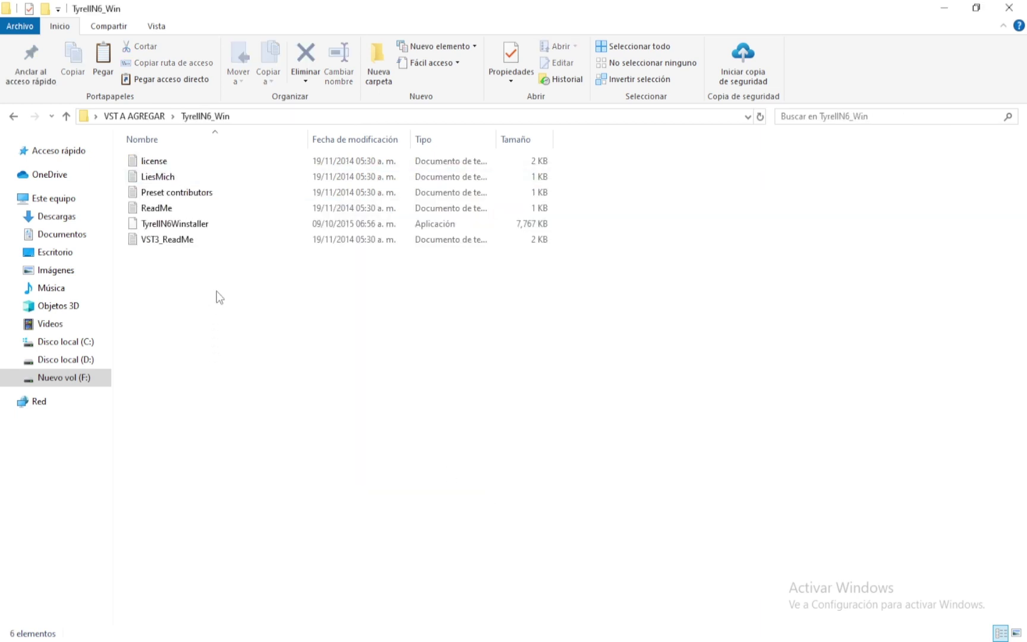
Run TyrellN6Winstaller from the TyrellN6_Win folder and accept its license agreement.
{"action": "double_click", "coordinate": [188, 227]}
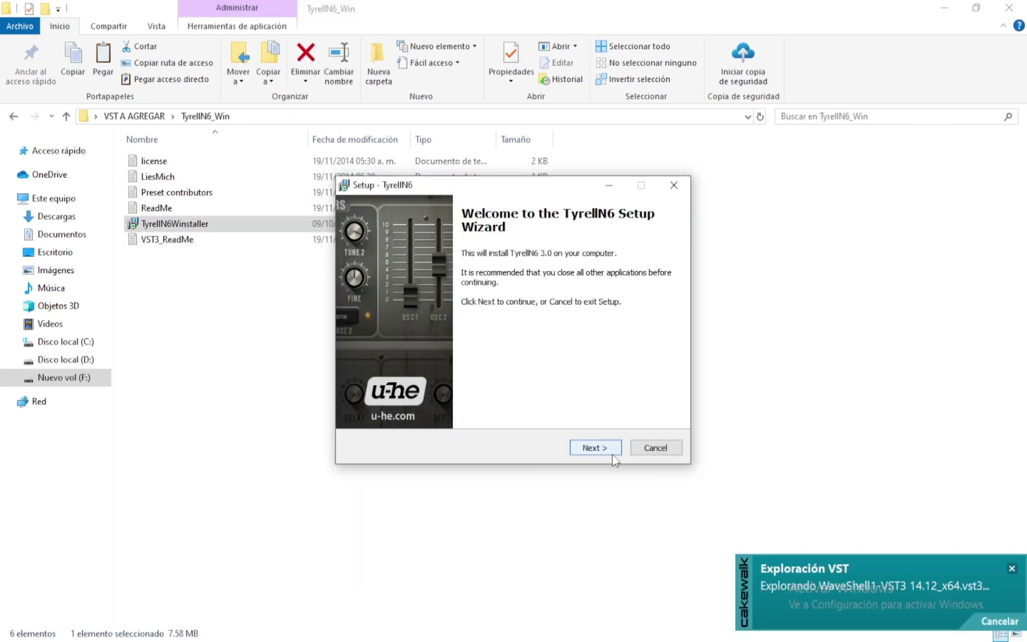
{"action": "left_click", "coordinate": [594, 448]}
{"action": "left_click", "coordinate": [370, 401]}
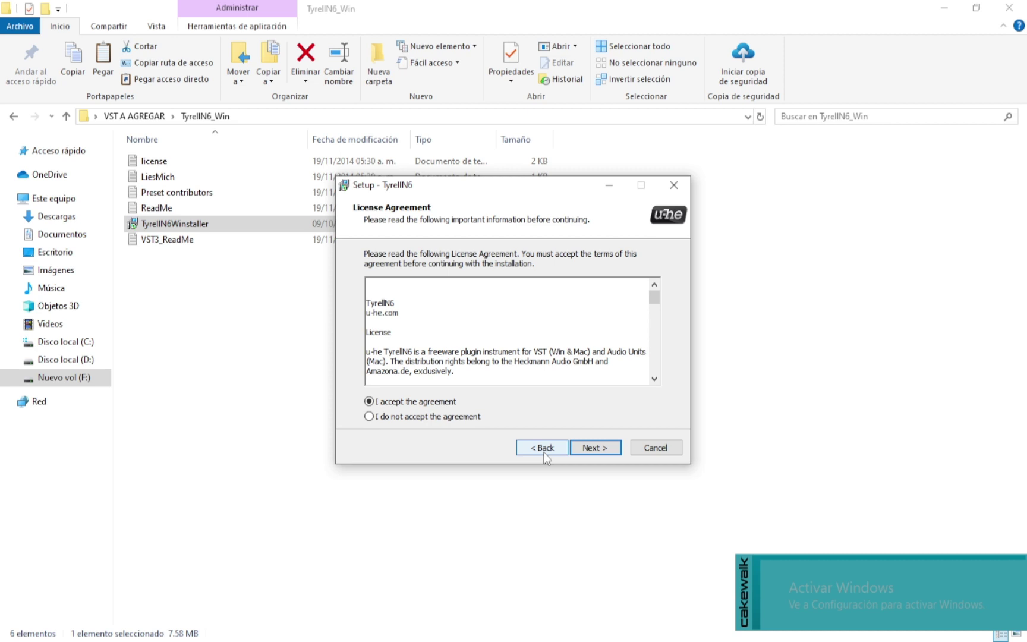
{"action": "left_click", "coordinate": [597, 450]}
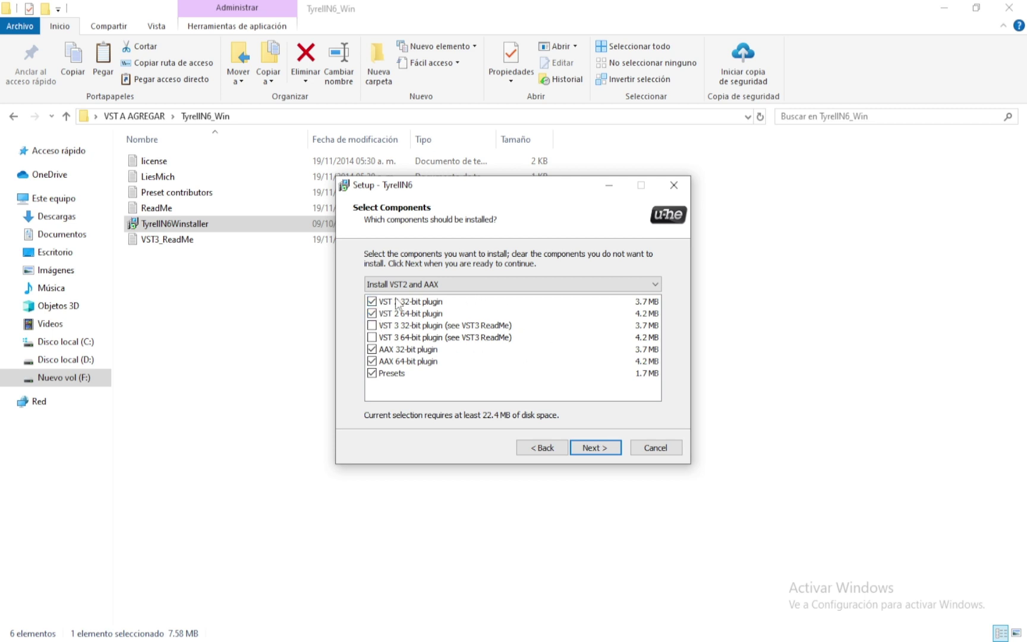
Select only the VST 2 64-bit plugin and Presets components for TyrellN6, excluding VST 2 32-bit and both AAX plugins, and continue.
{"action": "left_click", "coordinate": [371, 301]}
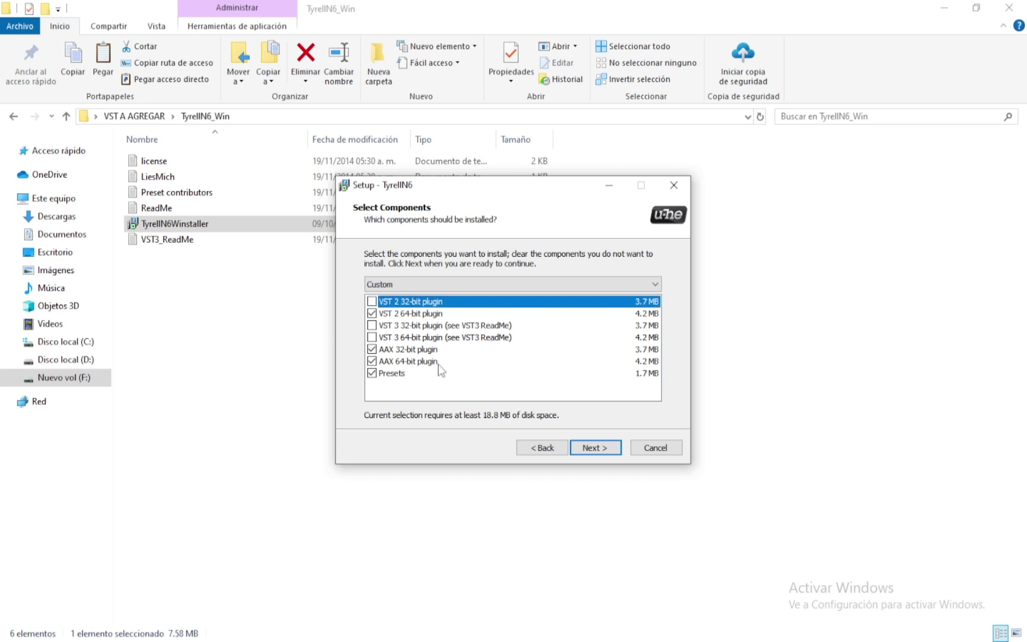
{"action": "left_click", "coordinate": [371, 349]}
{"action": "left_click", "coordinate": [371, 361]}
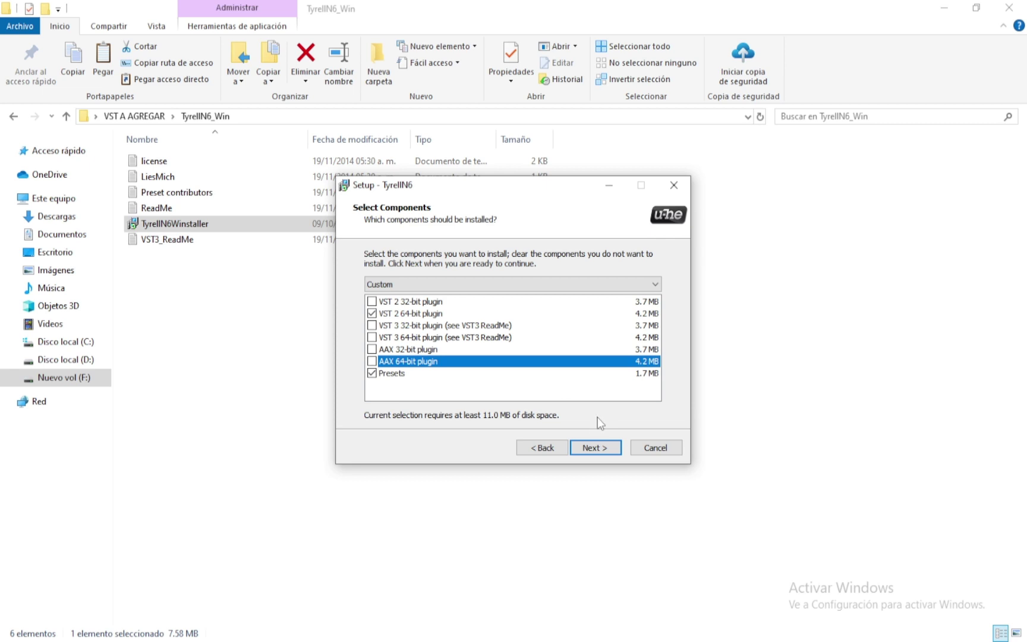
{"action": "left_click", "coordinate": [595, 448]}
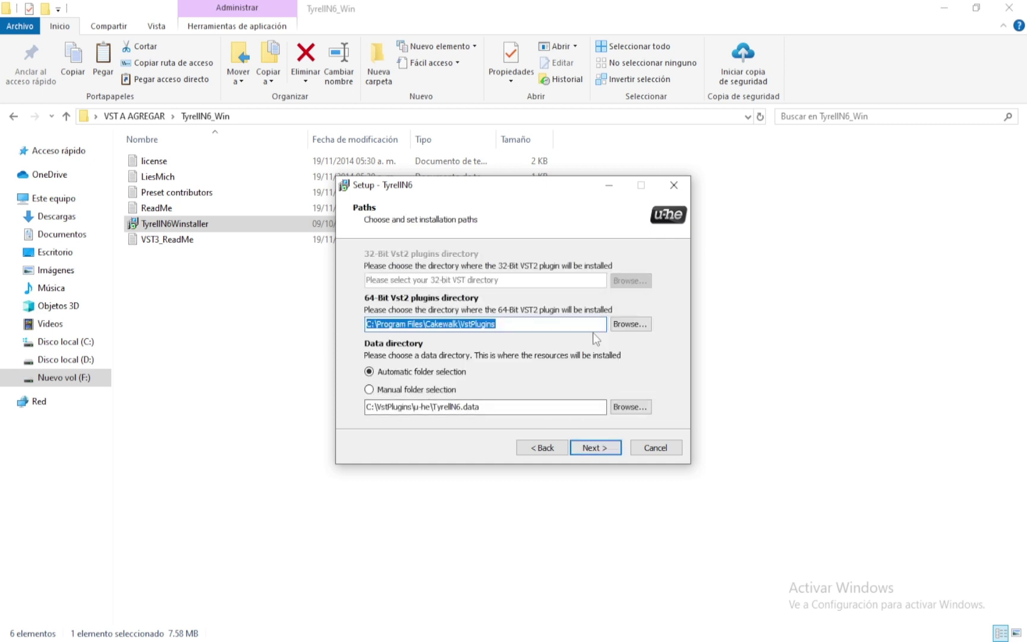
Set TyrellN6's 64-bit VST2 plugins directory to F:\Recursos de Produccion and proceed with the installation.
{"action": "left_click", "coordinate": [629, 326]}
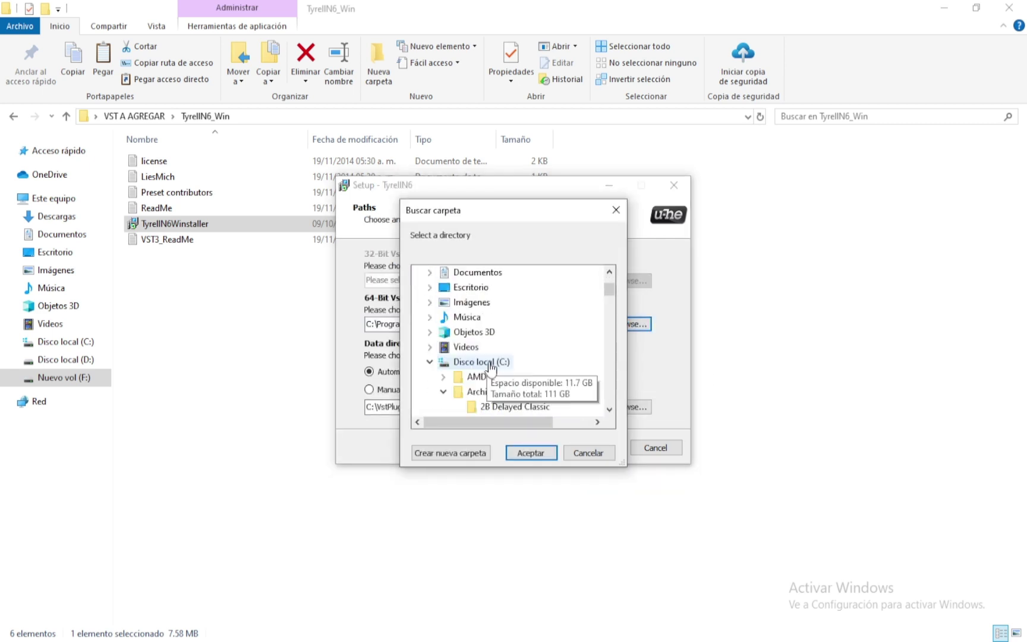
{"action": "scroll", "coordinate": [504, 374], "scroll_direction": "down", "scroll_amount": 5}
{"action": "scroll", "coordinate": [504, 375], "scroll_direction": "down", "scroll_amount": 10}
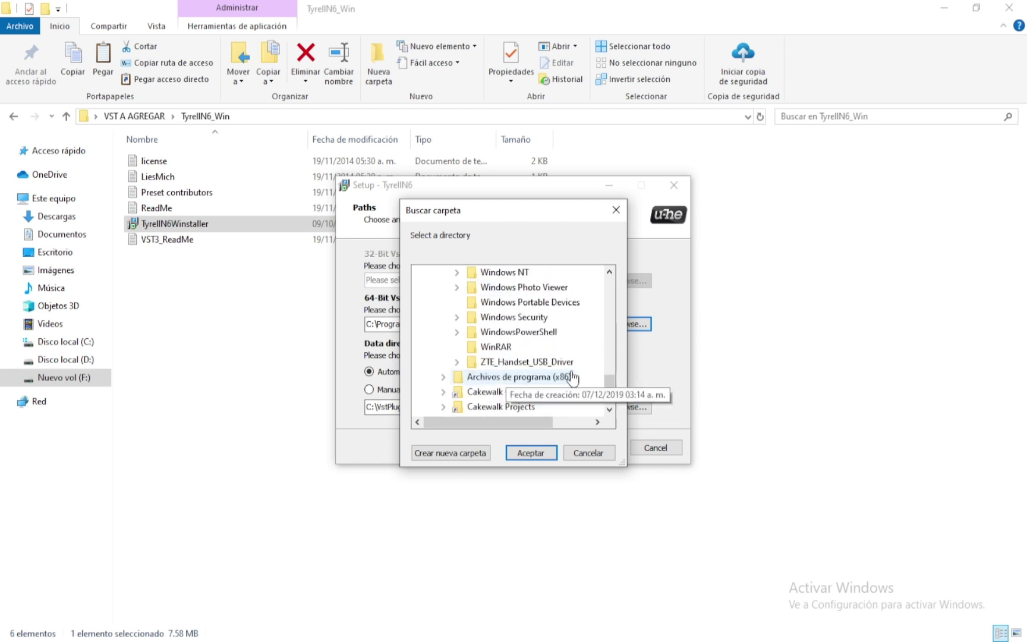
{"action": "scroll", "coordinate": [535, 363], "scroll_direction": "down", "scroll_amount": 5}
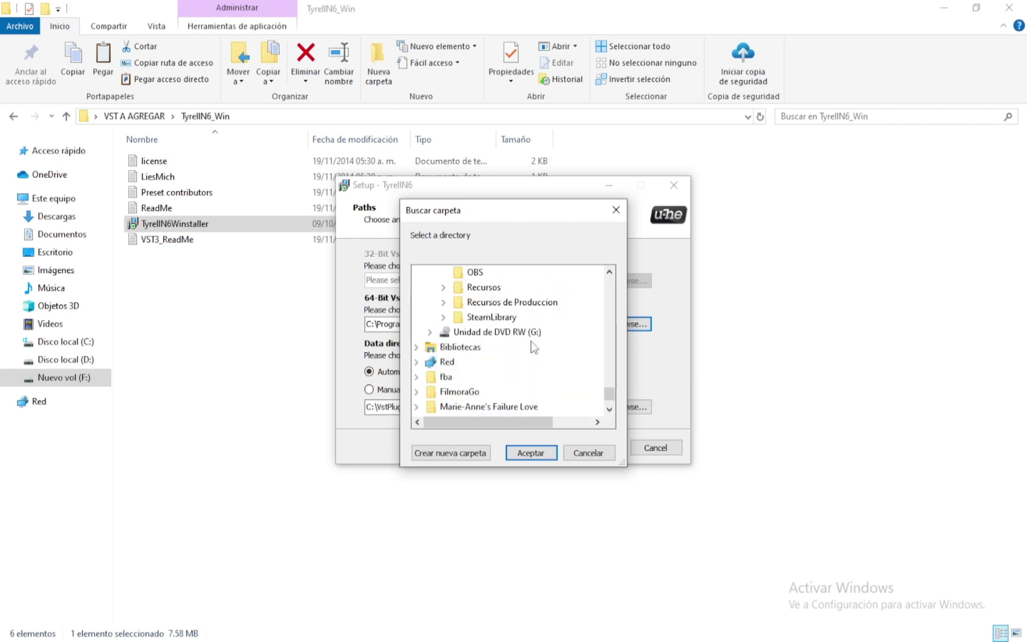
{"action": "double_click", "coordinate": [534, 305]}
{"action": "left_click", "coordinate": [531, 453]}
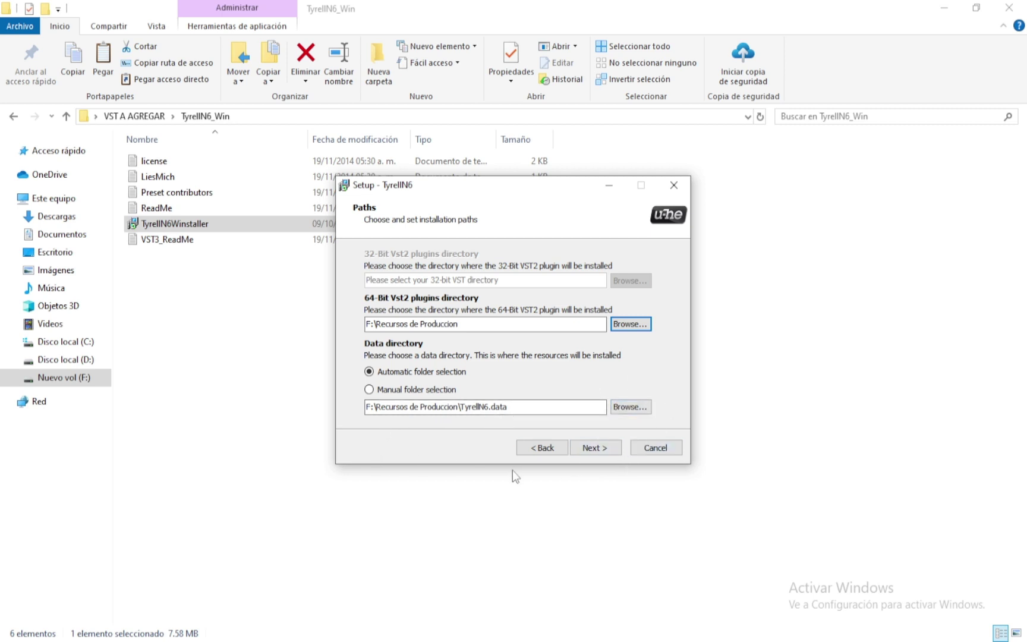
{"action": "left_click", "coordinate": [596, 448]}
{"action": "left_click", "coordinate": [598, 452]}
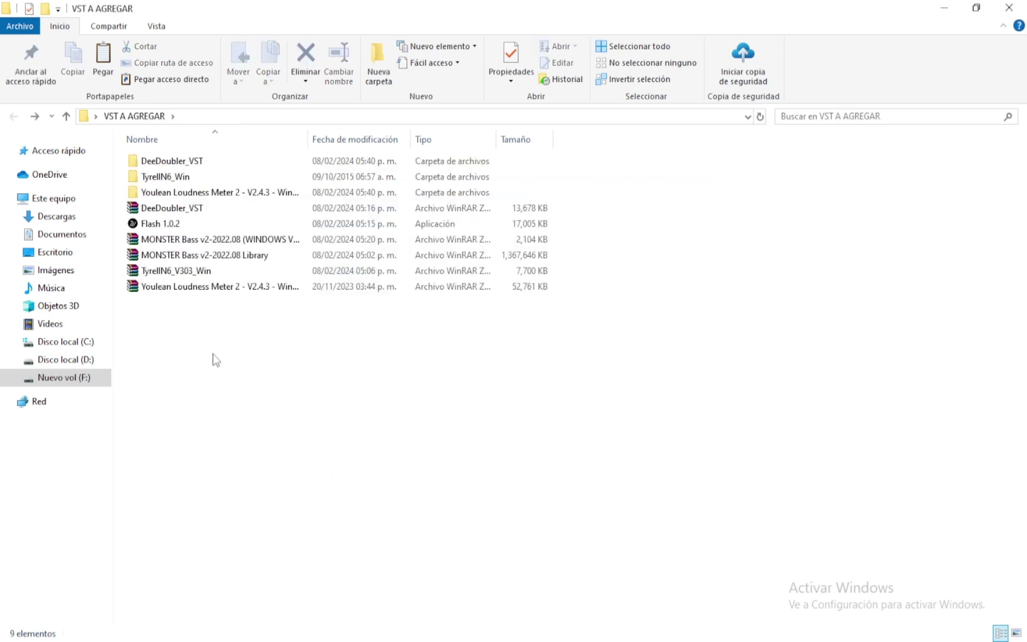
Open the MONSTER Bass v2-2022.08 (WINDOWS VST2 64 bit) archive in the VST A AGREGAR folder and examine its plugin file.
{"action": "double_click", "coordinate": [244, 239]}
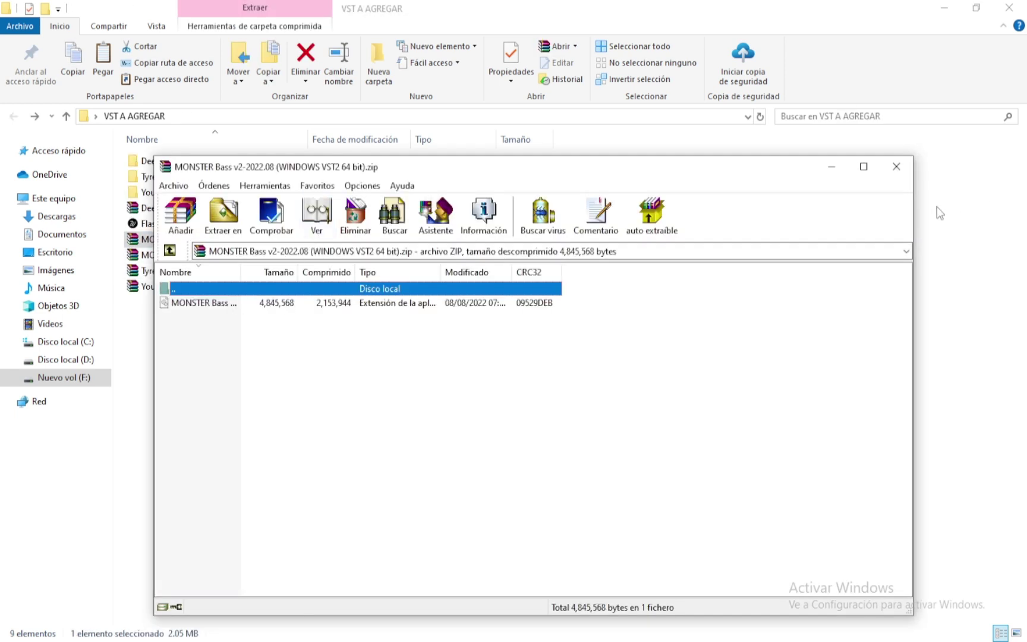
{"action": "left_click", "coordinate": [896, 166]}
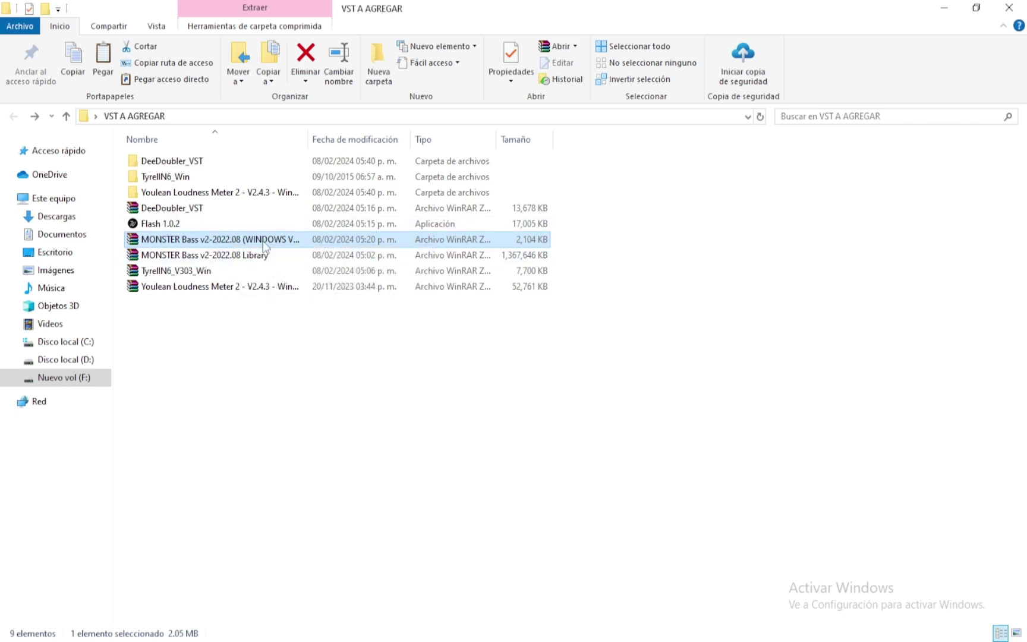
{"action": "double_click", "coordinate": [284, 239]}
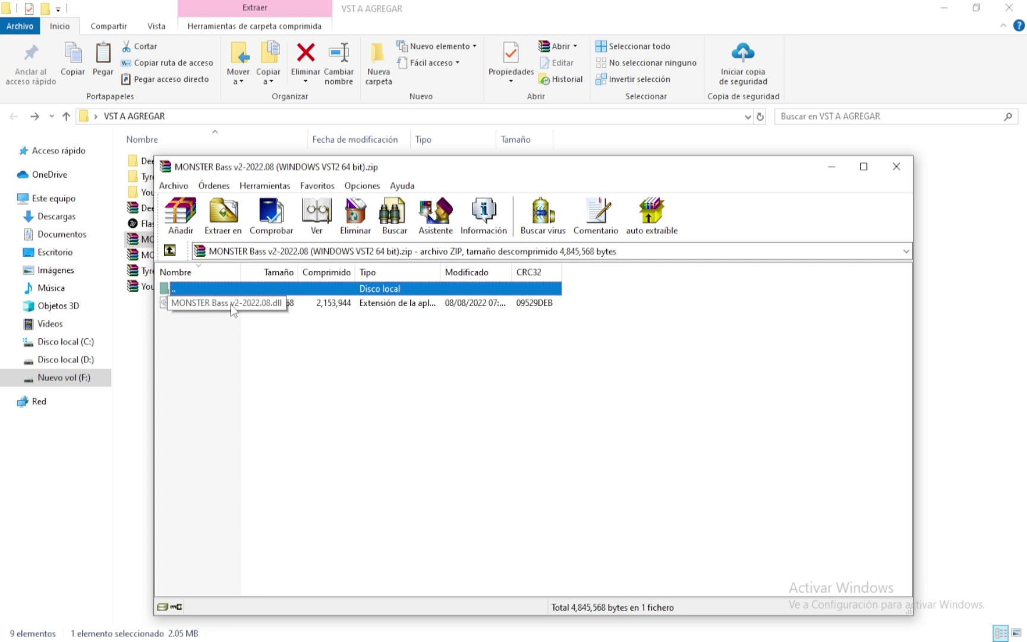
Open the MONSTER Bass v2-2022.08 Library archive and examine its folder contents, including the files in 02 Synth Bass.
{"action": "left_click", "coordinate": [895, 167]}
{"action": "left_click", "coordinate": [249, 257]}
{"action": "double_click", "coordinate": [248, 257]}
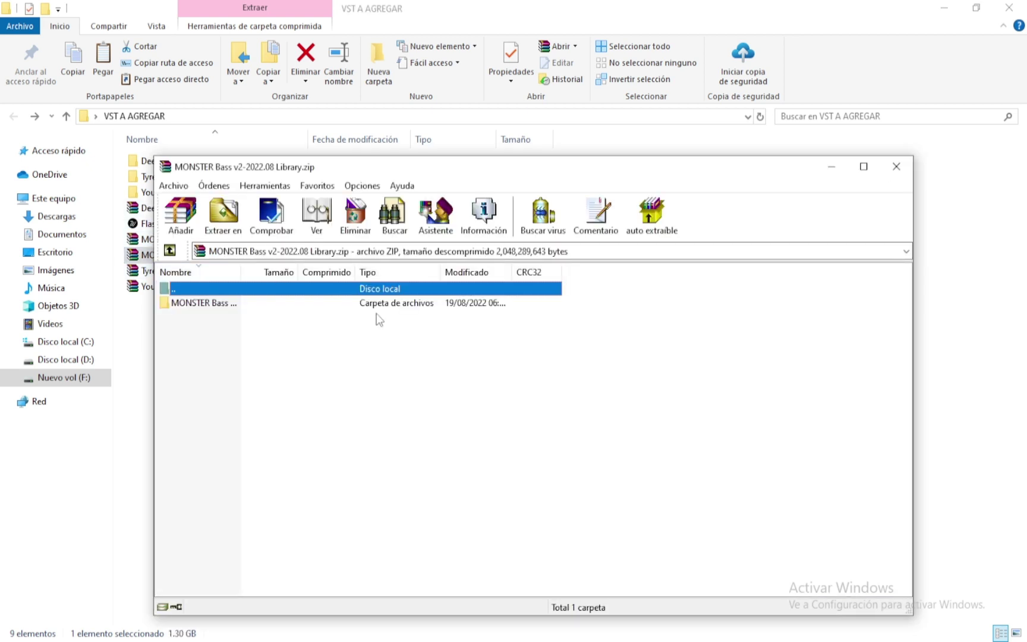
{"action": "left_click", "coordinate": [202, 306]}
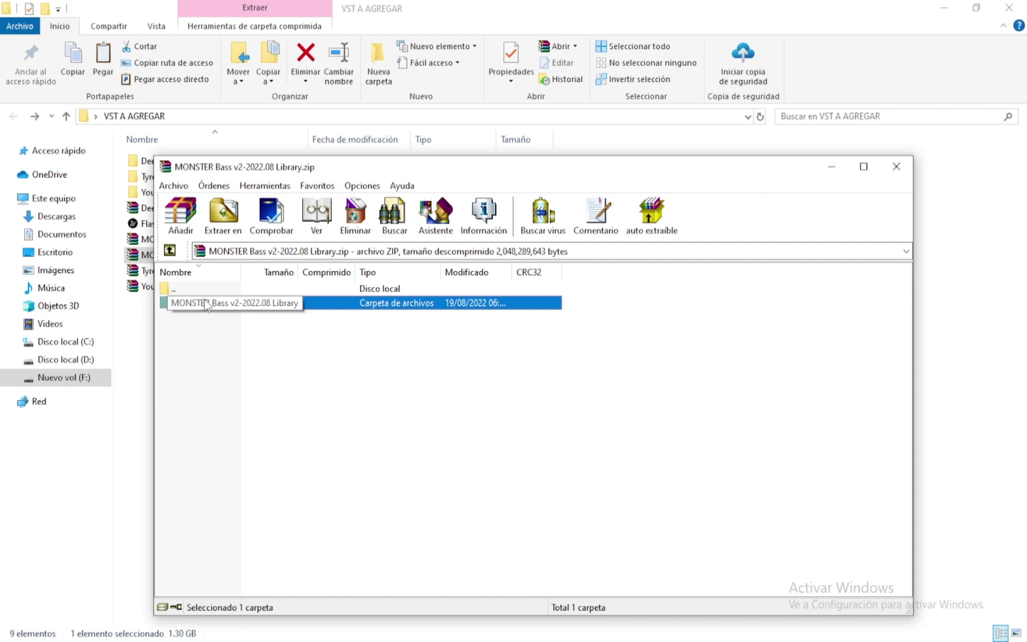
{"action": "double_click", "coordinate": [205, 306]}
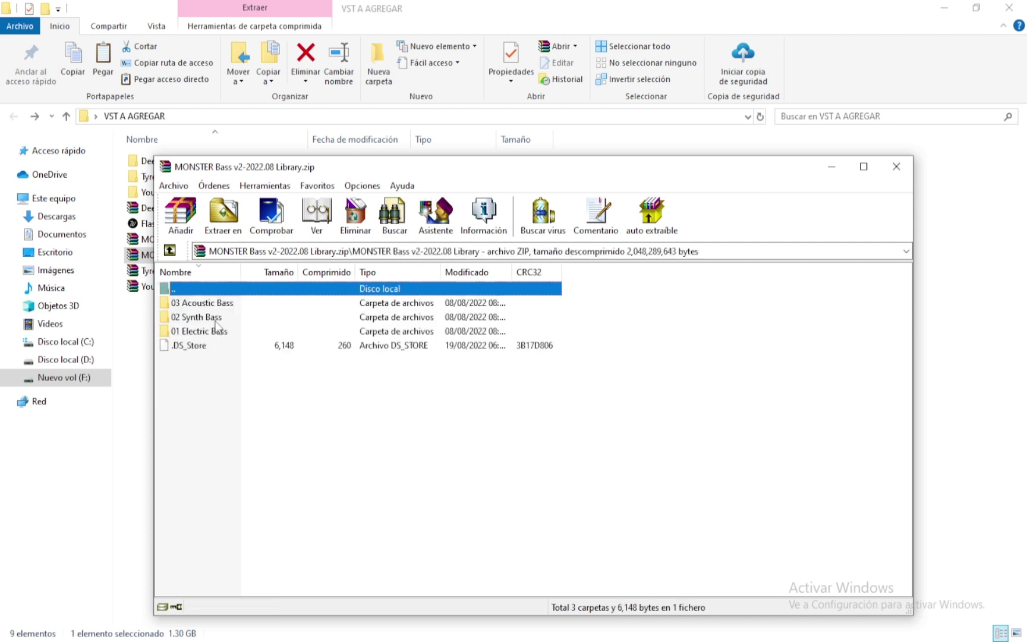
{"action": "double_click", "coordinate": [214, 318]}
{"action": "scroll", "coordinate": [297, 393], "scroll_direction": "down", "scroll_amount": 1}
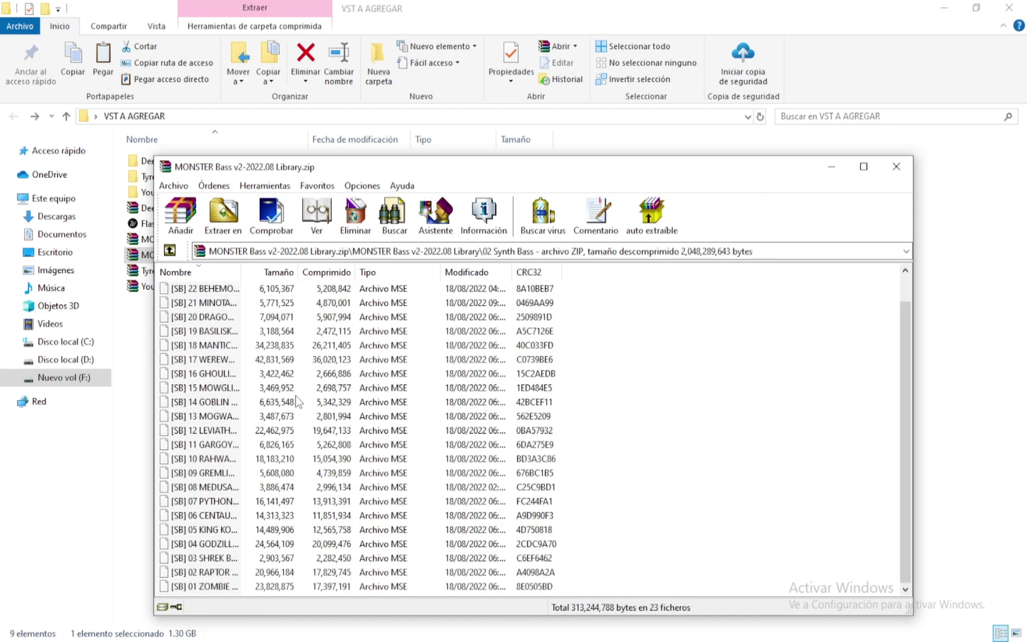
{"action": "scroll", "coordinate": [295, 395], "scroll_direction": "up", "scroll_amount": 1}
{"action": "left_click", "coordinate": [895, 165]}
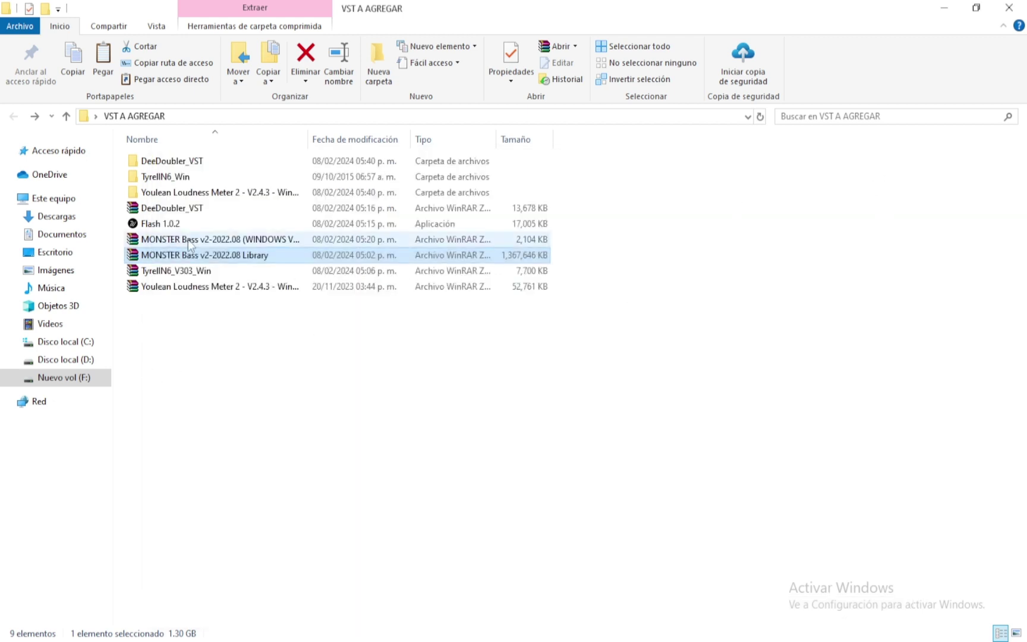
Compare the top-level contents of the MONSTER Bass WINDOWS VST2 64 bit archive and the MONSTER Bass Library archive.
{"action": "double_click", "coordinate": [188, 240]}
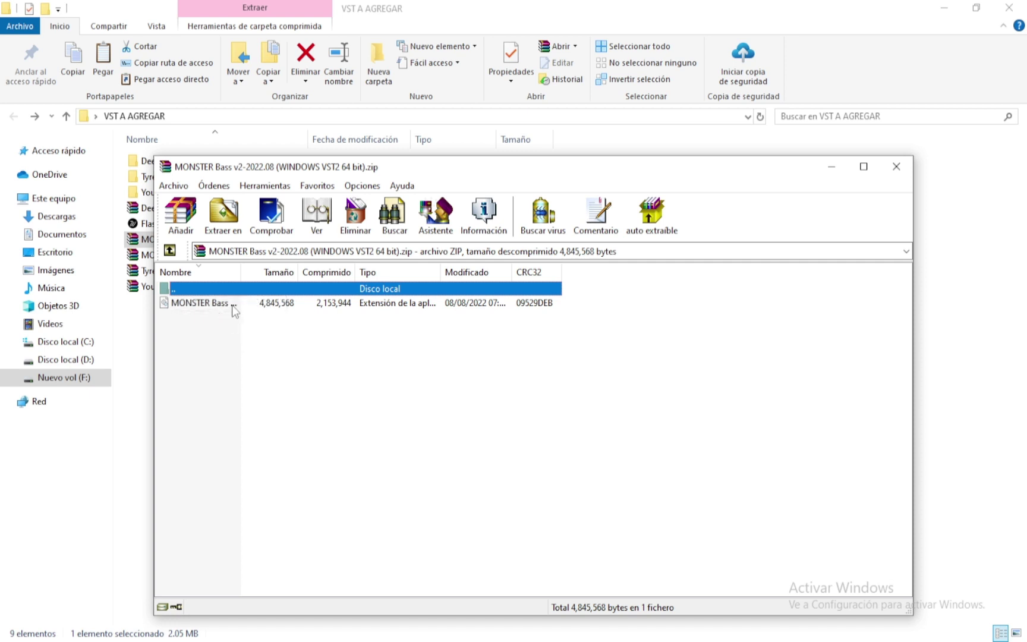
{"action": "left_click", "coordinate": [910, 170]}
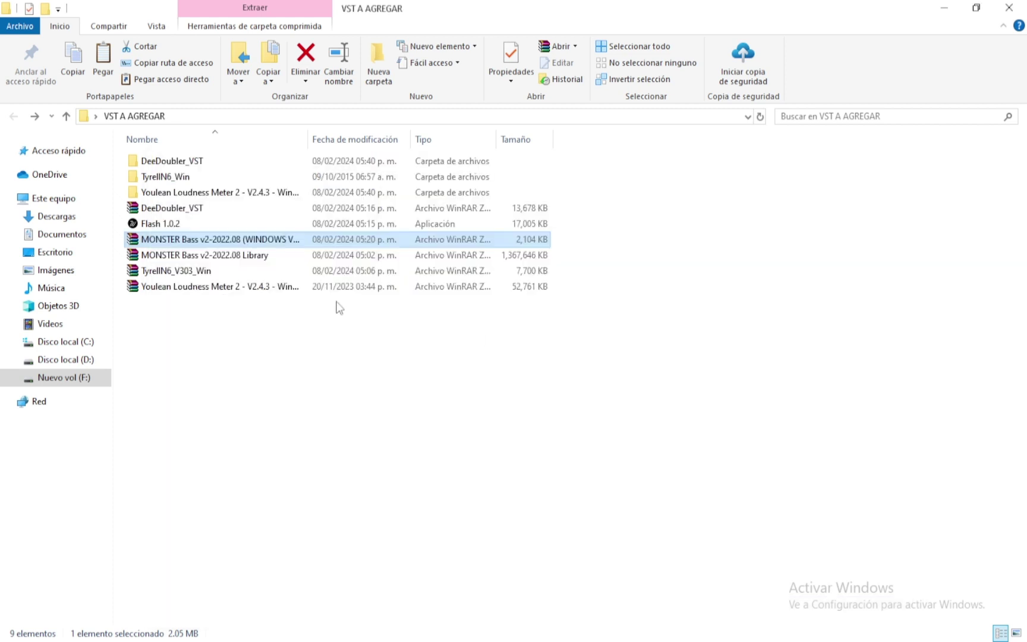
{"action": "left_click", "coordinate": [241, 253]}
{"action": "key", "text": "Return"}
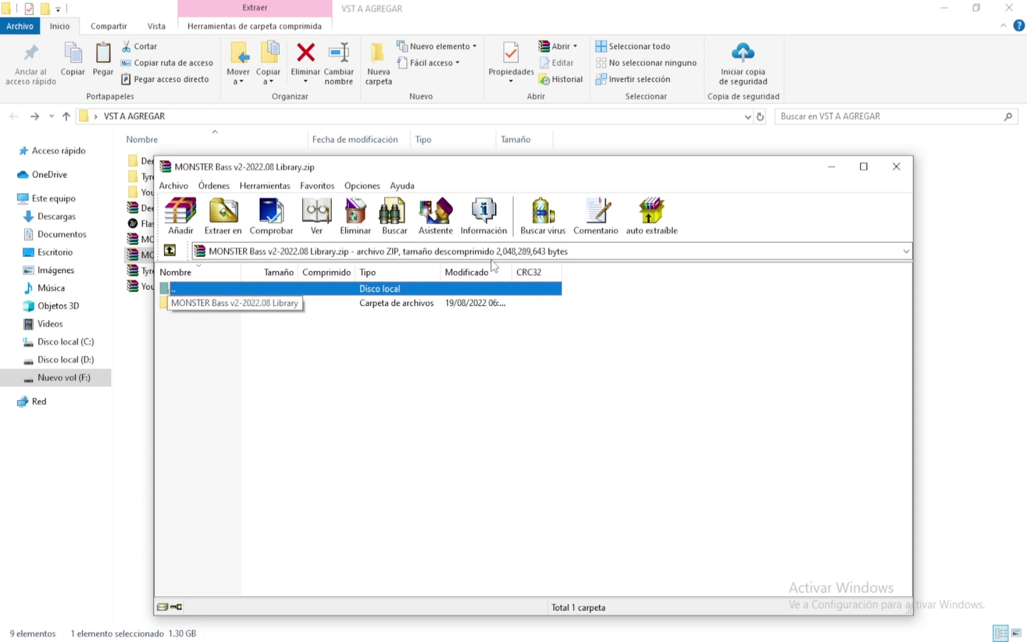
{"action": "left_click", "coordinate": [896, 168]}
{"action": "left_click", "coordinate": [259, 244]}
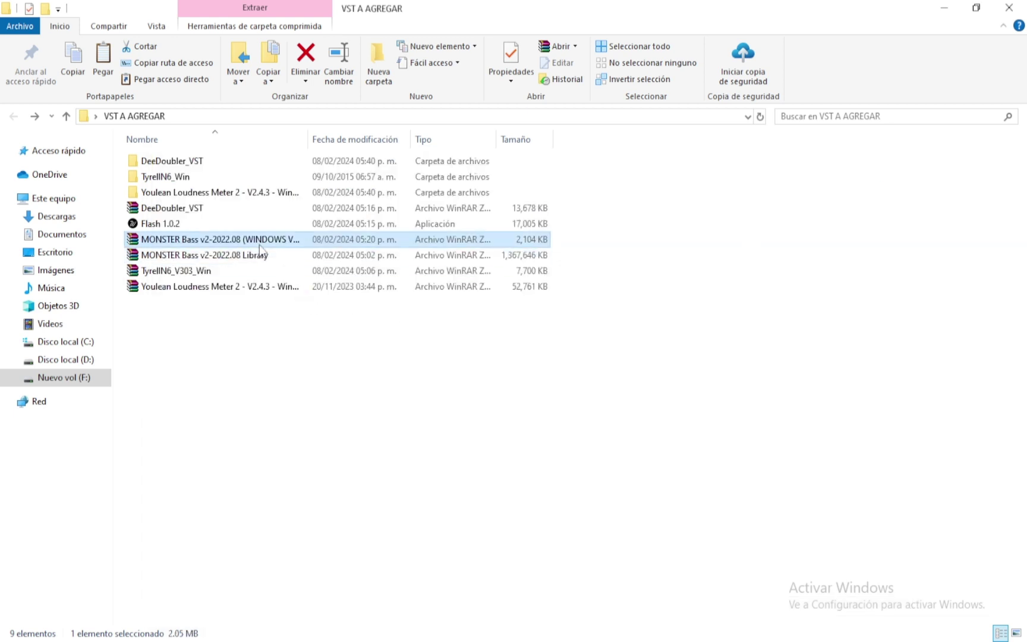
{"action": "key", "text": "Return"}
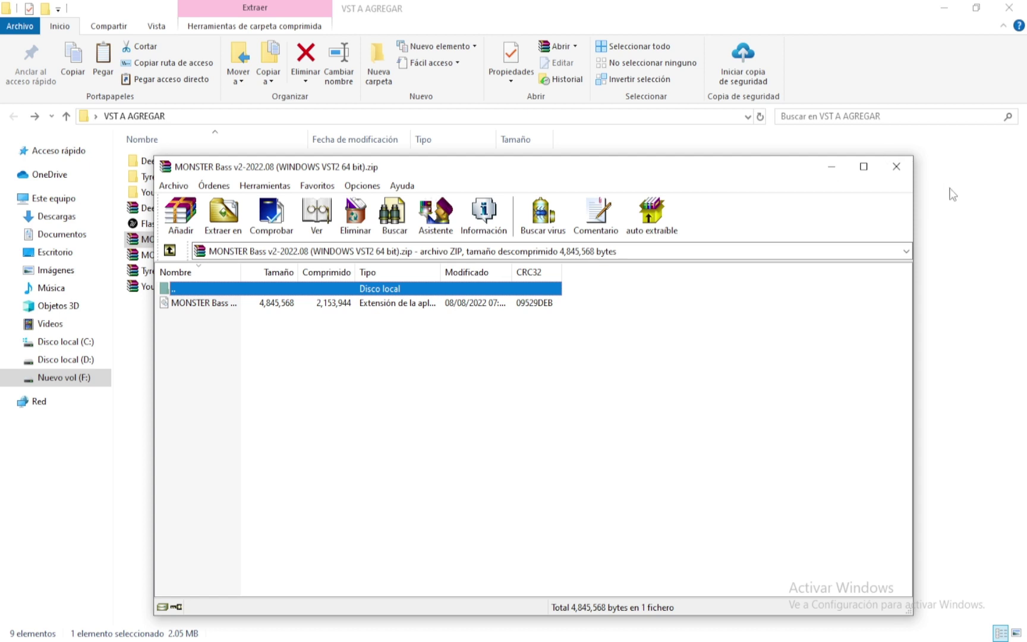
{"action": "left_click", "coordinate": [901, 160]}
Extract the MONSTER Bass v2-2022.08 (WINDOWS VST2 64 bit) archive into its own folder inside VST A AGREGAR.
{"action": "right_click", "coordinate": [277, 239]}
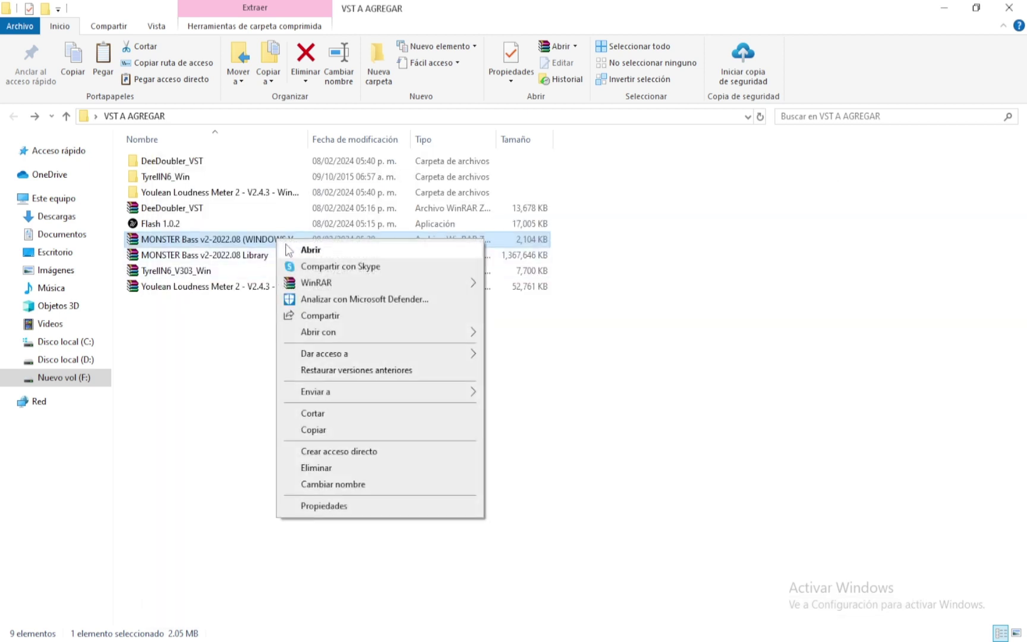
{"action": "mouse_move", "coordinate": [335, 284]}
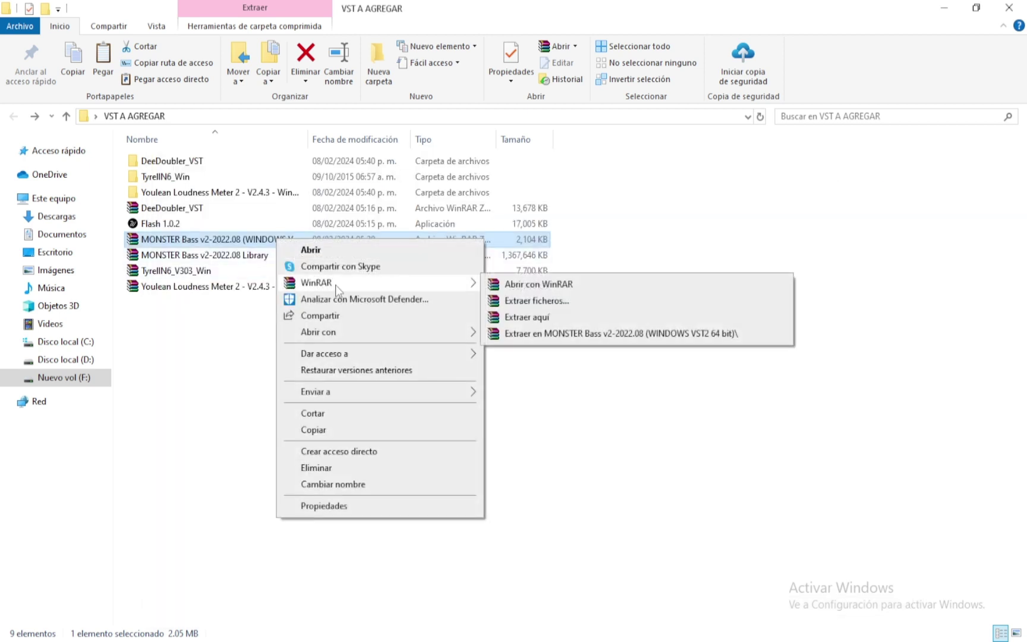
{"action": "left_click", "coordinate": [533, 317]}
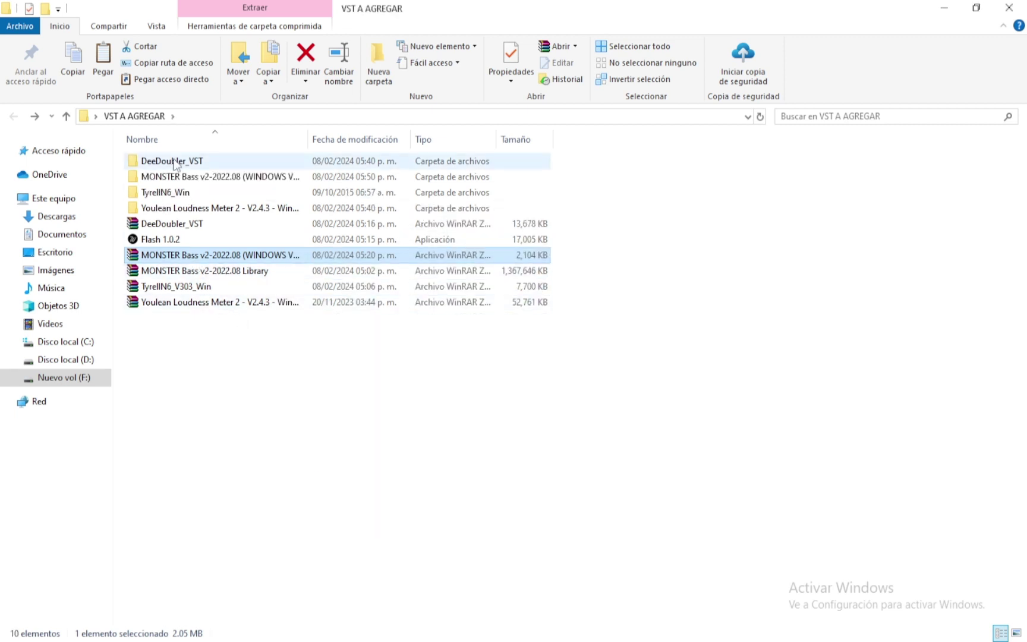
Move the MONSTER Bass v2-2022.08 Library archive into the extracted MONSTER Bass (WINDOWS VST2 64 bit) folder and open that folder.
{"action": "double_click", "coordinate": [228, 275]}
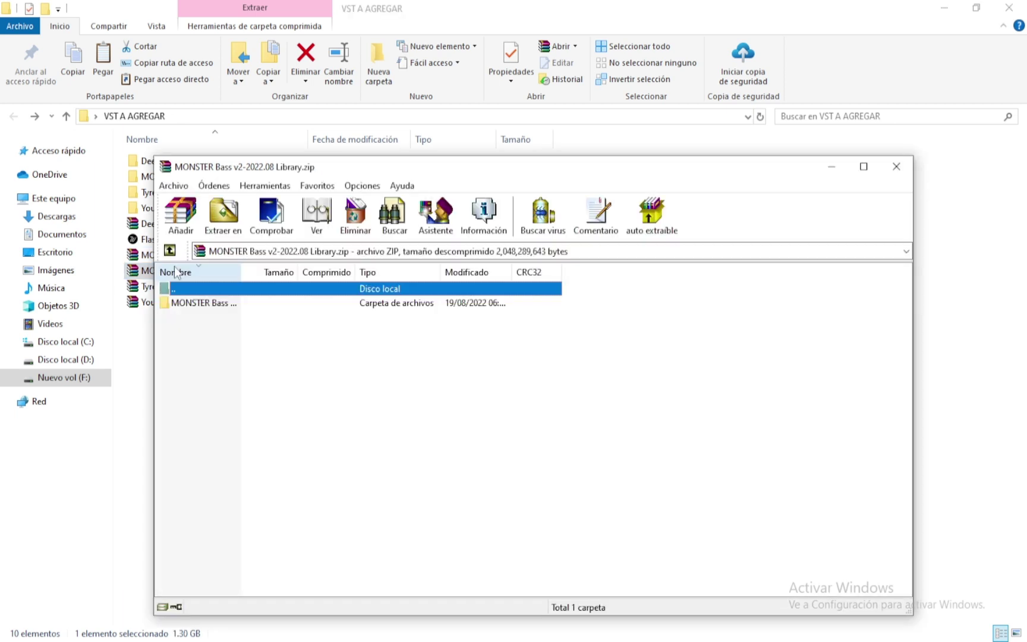
{"action": "left_click", "coordinate": [896, 167]}
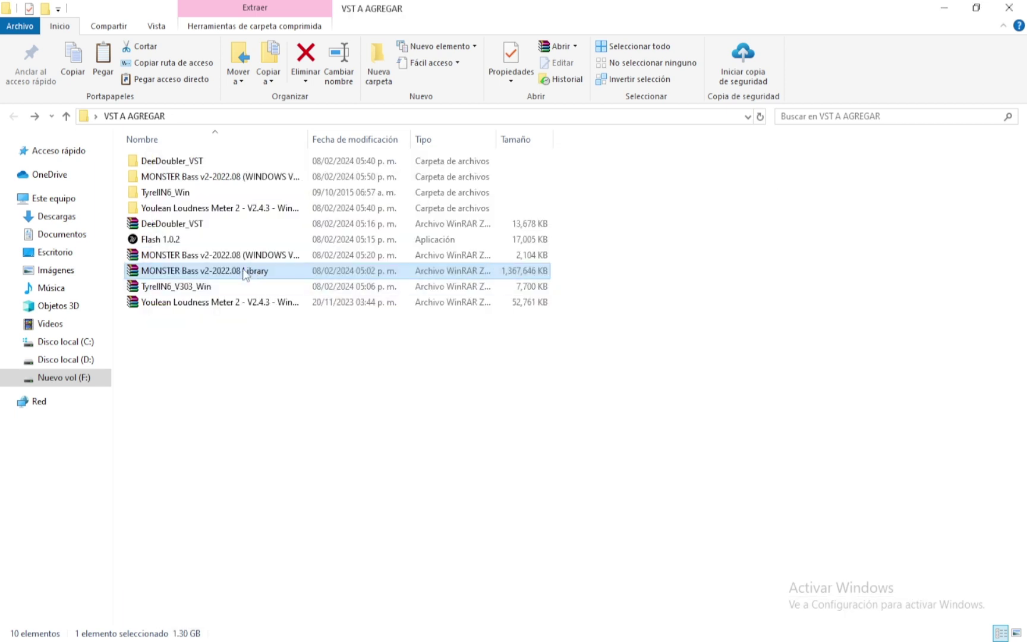
{"action": "left_click_drag", "start_coordinate": [245, 274], "coordinate": [230, 175]}
{"action": "double_click", "coordinate": [230, 175]}
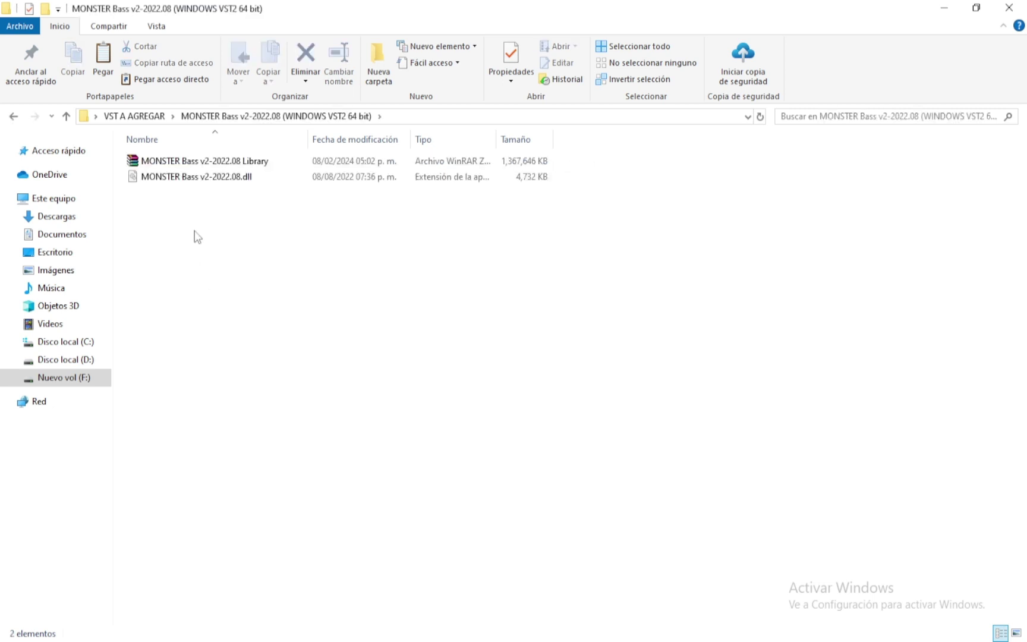
Extract the Library archive into a MONSTER Bass v2-2022.08 Library folder beside the DLL and delete the archive.
{"action": "left_click", "coordinate": [209, 159]}
{"action": "right_click", "coordinate": [209, 158]}
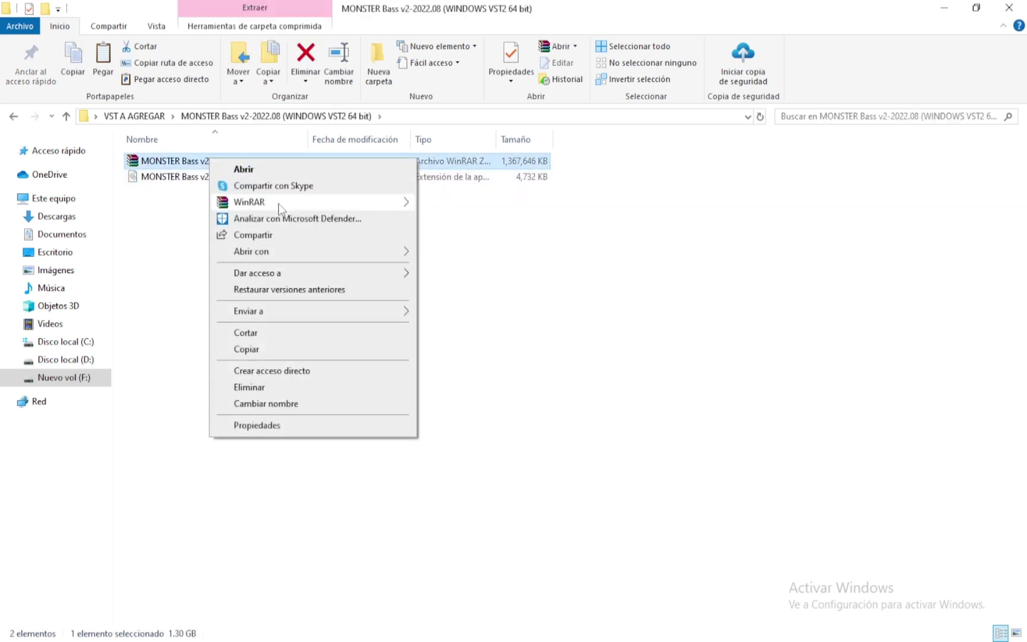
{"action": "mouse_move", "coordinate": [278, 203]}
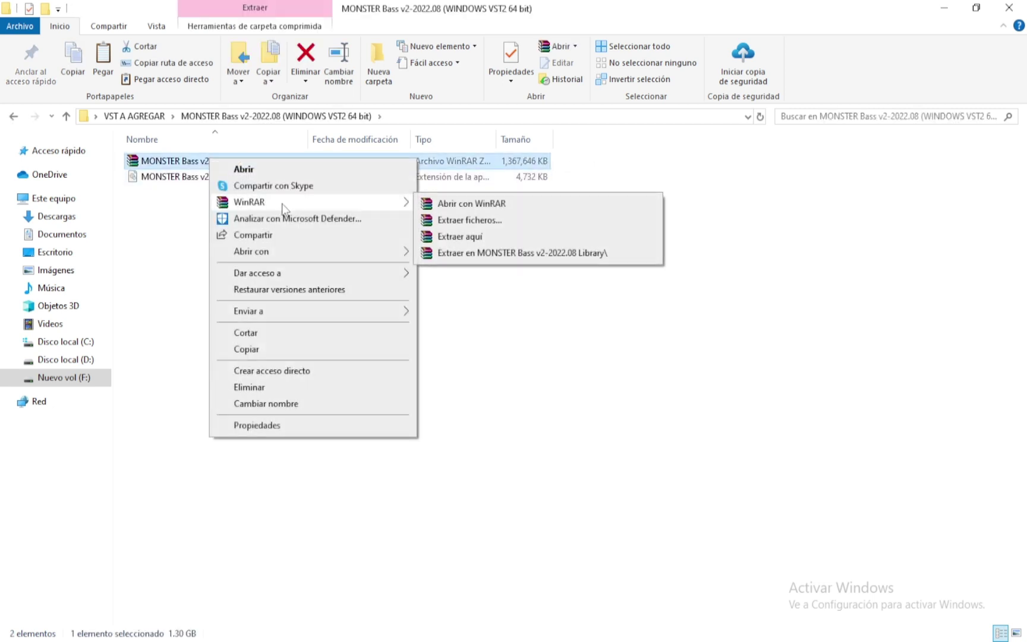
{"action": "left_click", "coordinate": [493, 254]}
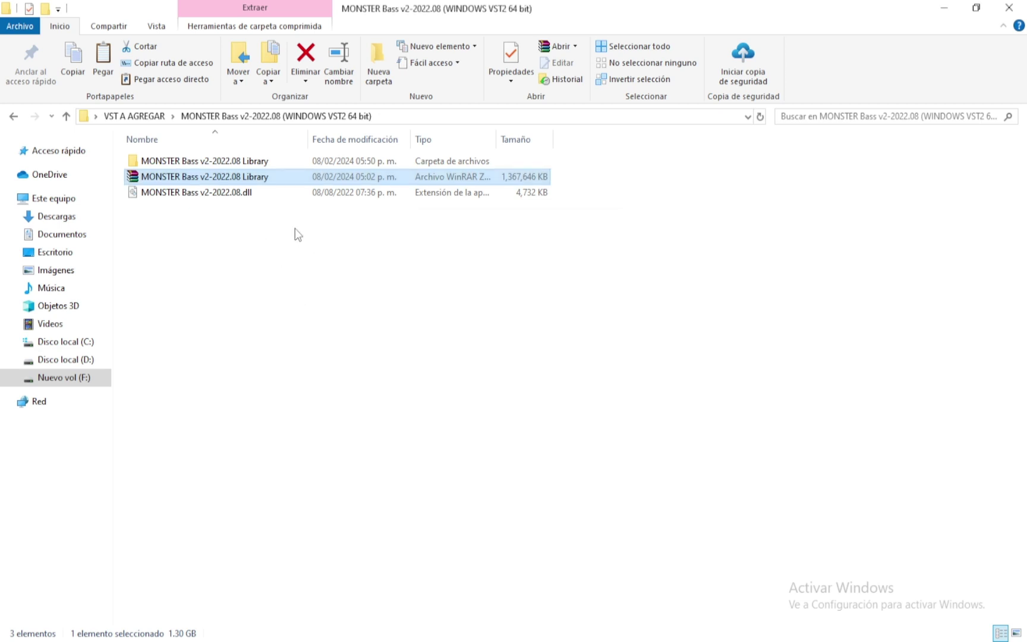
{"action": "key", "text": "Delete"}
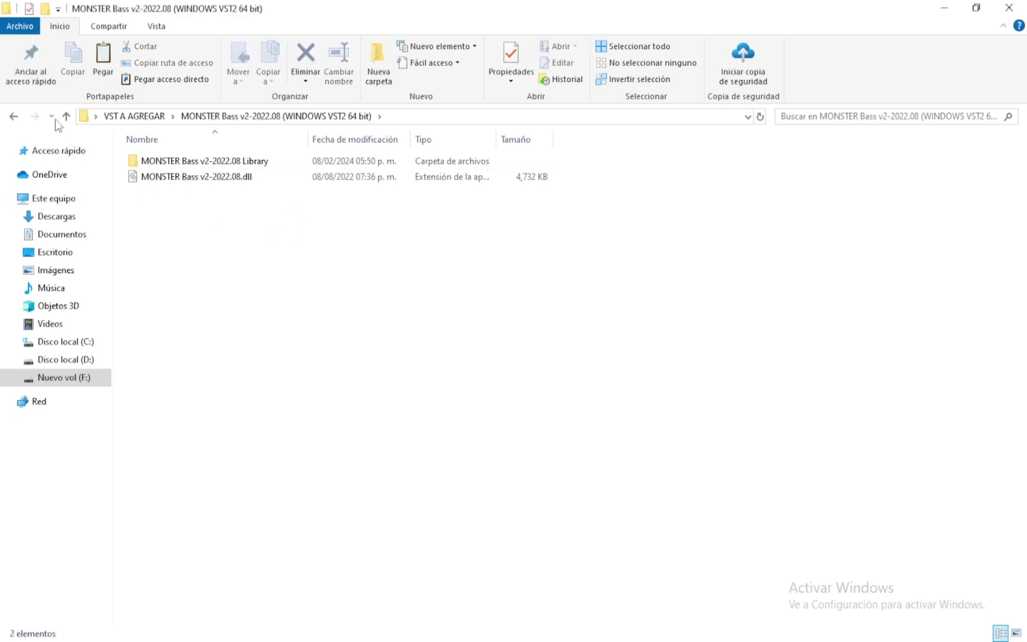
Return to VST A AGREGAR and copy the complete MONSTER Bass v2-2022.08 (WINDOWS VST2 64 bit) folder.
{"action": "left_click", "coordinate": [13, 117]}
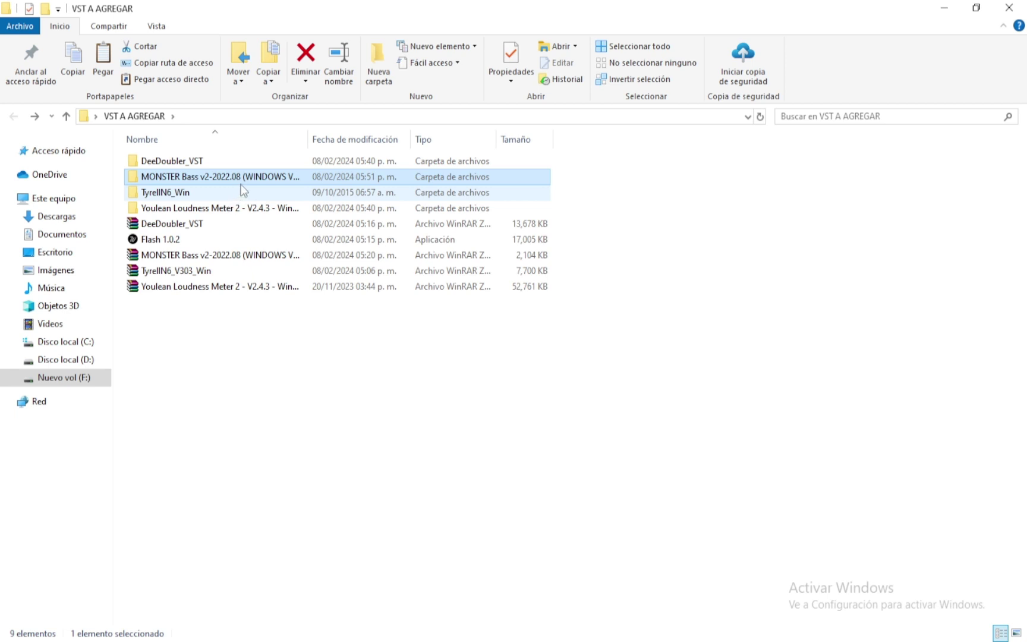
{"action": "mouse_move", "coordinate": [241, 179]}
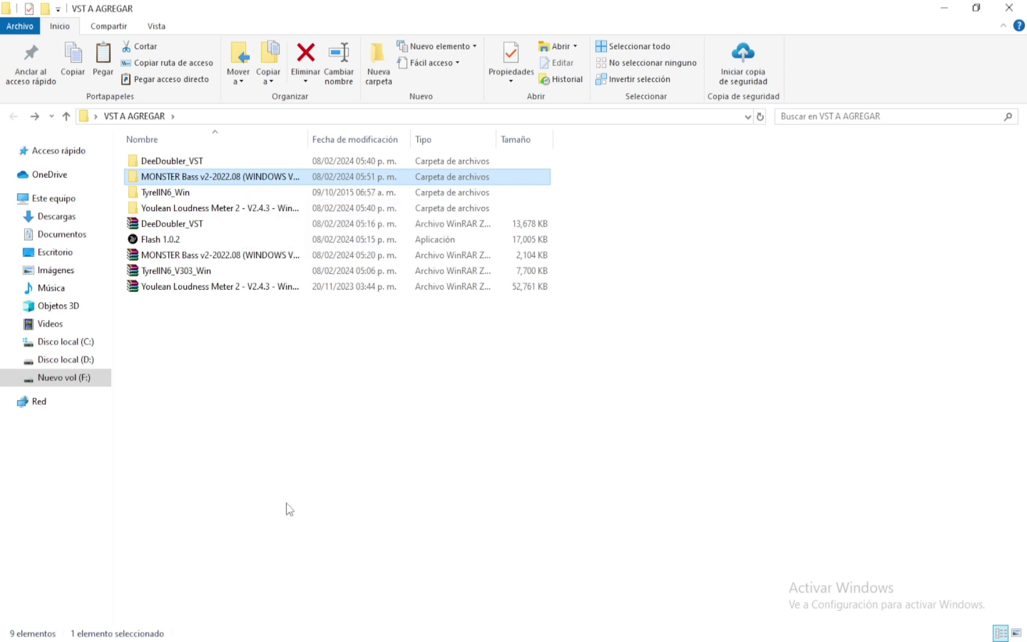
{"action": "left_click", "coordinate": [286, 510]}
{"action": "left_click", "coordinate": [226, 183]}
{"action": "right_click", "coordinate": [225, 179]}
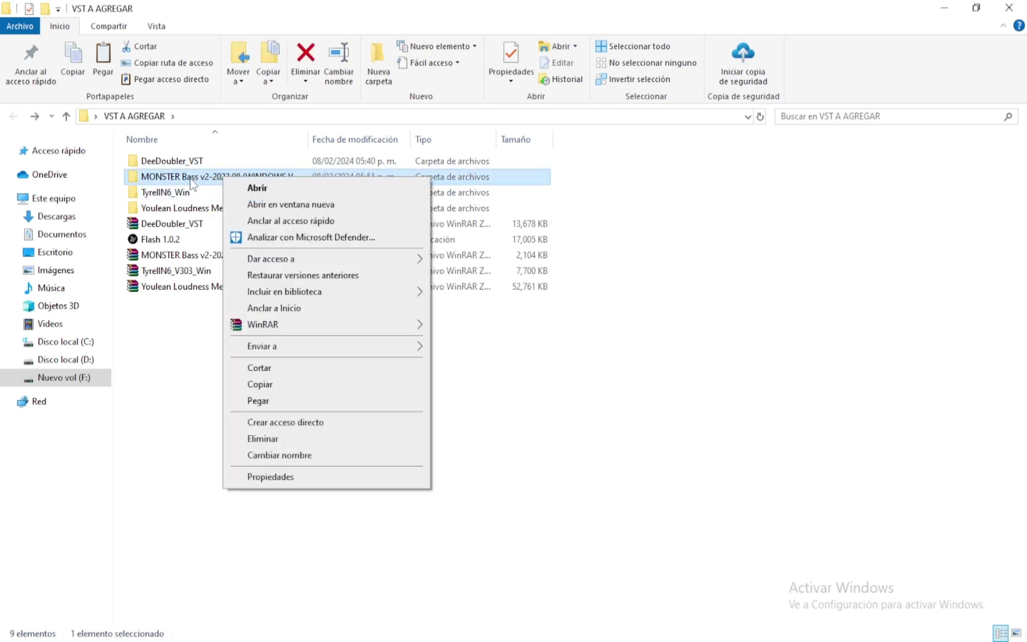
{"action": "left_click", "coordinate": [162, 425]}
{"action": "double_click", "coordinate": [213, 177]}
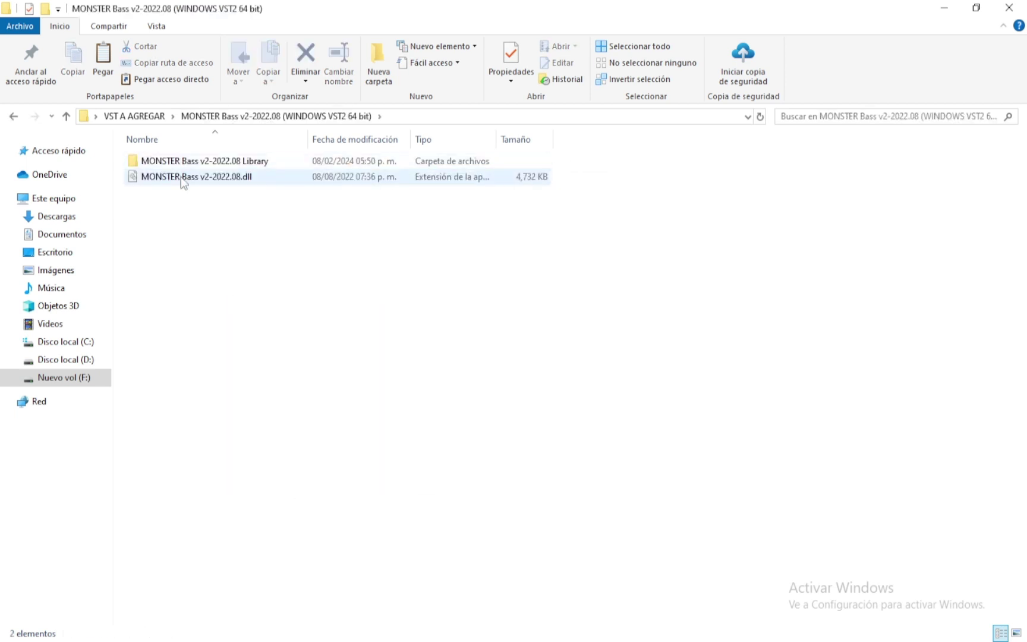
{"action": "left_click", "coordinate": [14, 117]}
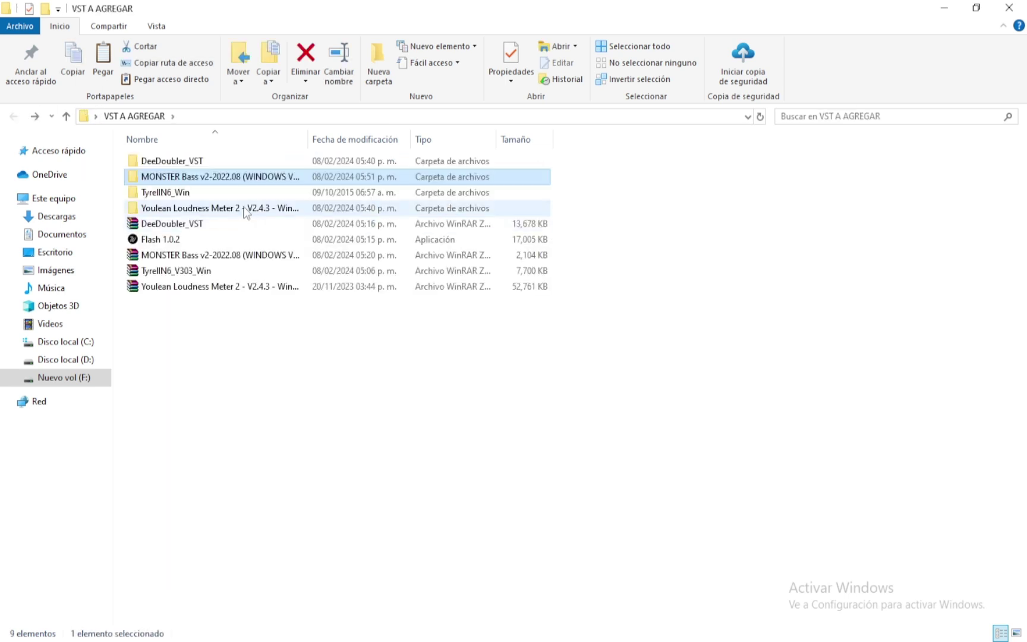
{"action": "right_click", "coordinate": [229, 176]}
{"action": "left_click", "coordinate": [266, 382]}
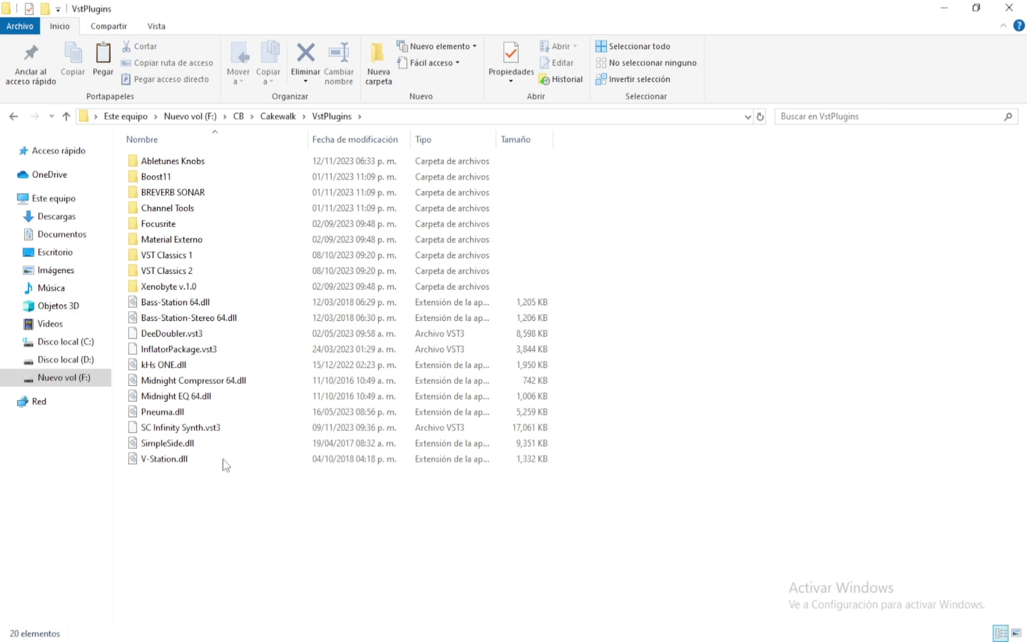
Paste the copied MONSTER Bass folder into F:\CB\Cakewalk\VstPlugins\Material Externo\VSTs and close the file window.
{"action": "left_click", "coordinate": [184, 271]}
{"action": "double_click", "coordinate": [178, 240]}
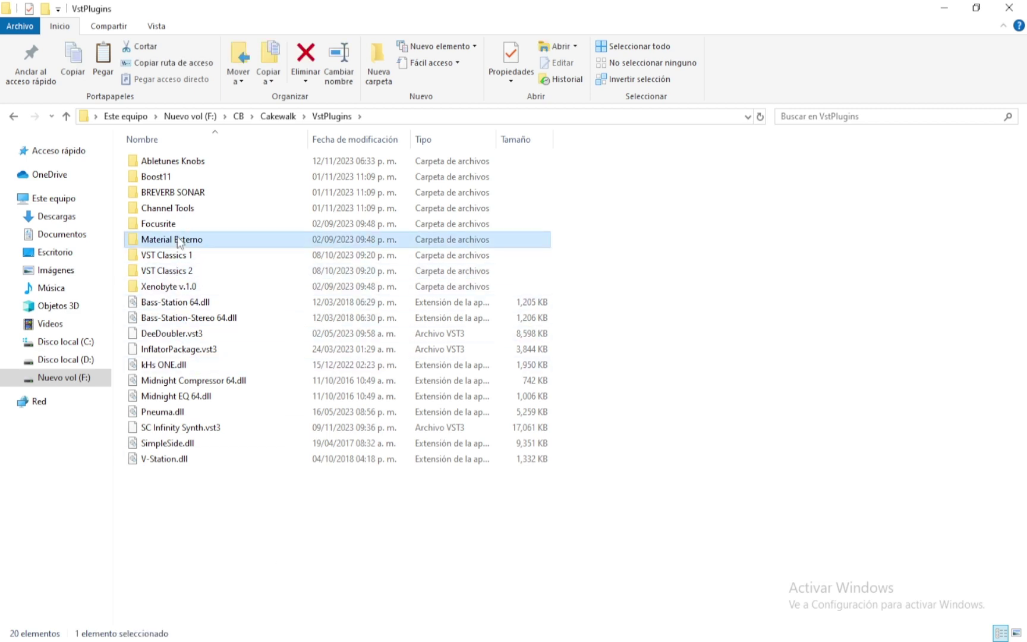
{"action": "double_click", "coordinate": [145, 177]}
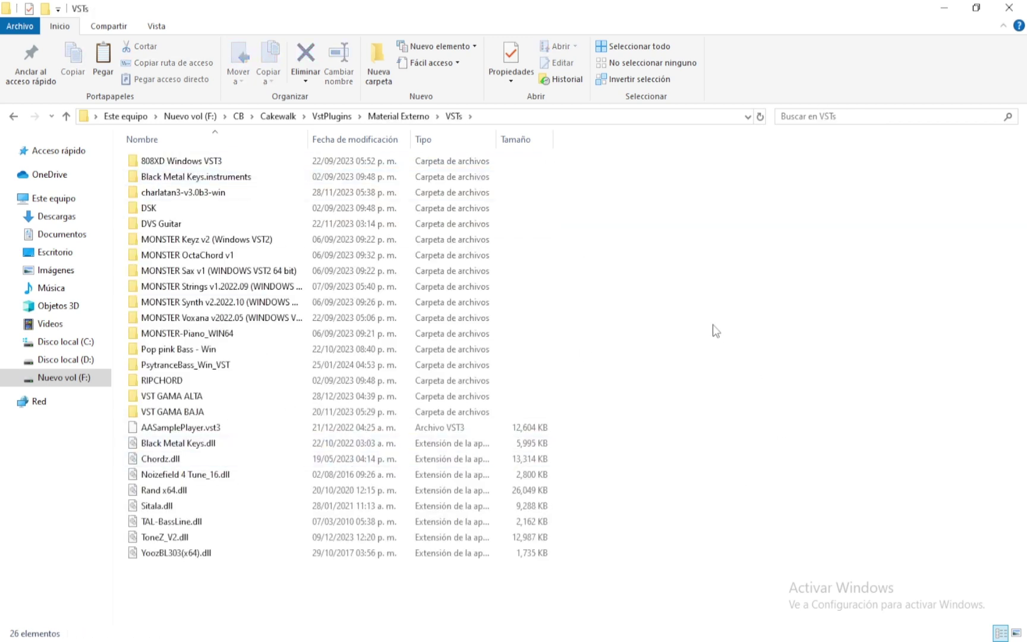
{"action": "right_click", "coordinate": [670, 304]}
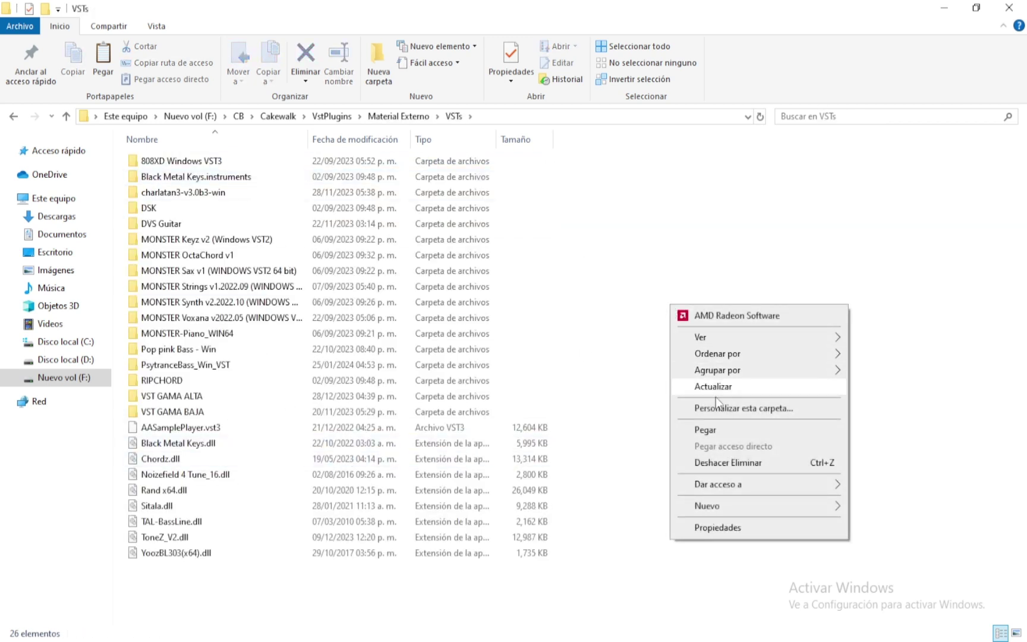
{"action": "left_click", "coordinate": [733, 427]}
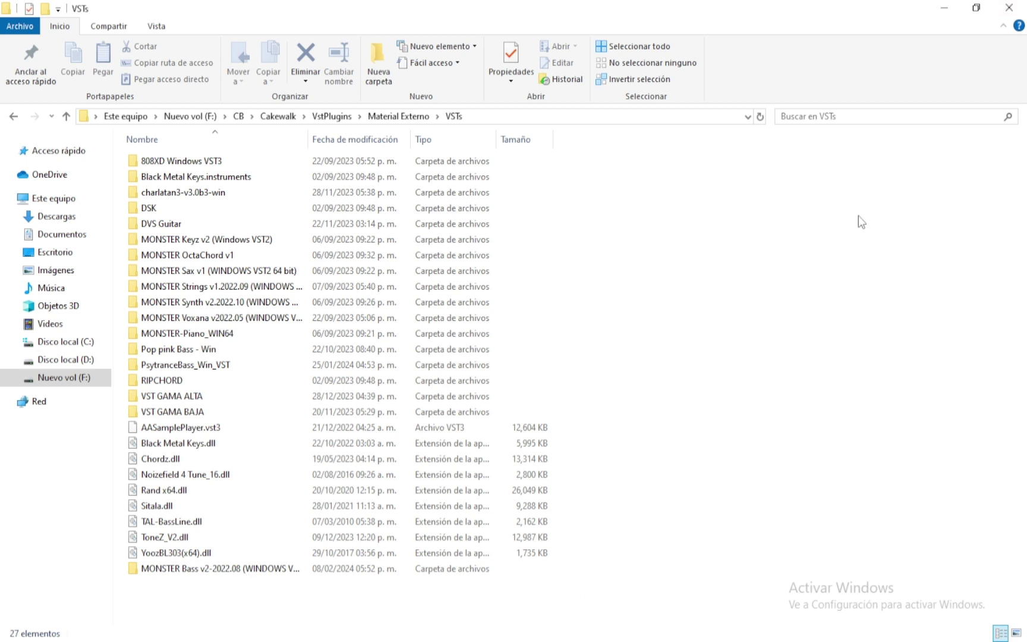
{"action": "left_click", "coordinate": [1008, 7]}
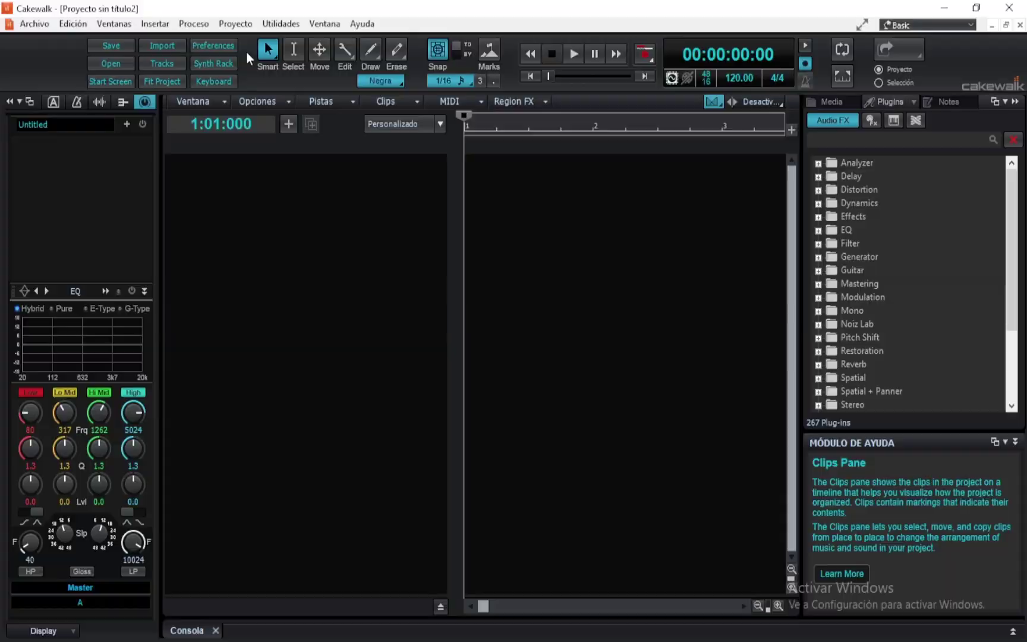
In Cakewalk, collapse the Inspector and scan the VST folders for the added plugins.
{"action": "left_click", "coordinate": [20, 101]}
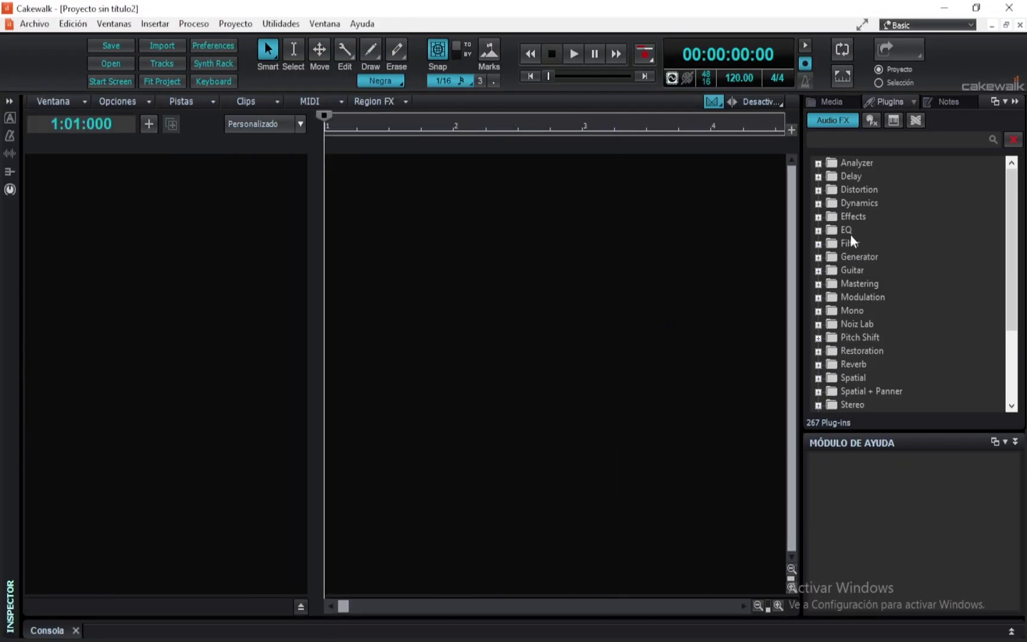
{"action": "left_click", "coordinate": [913, 101]}
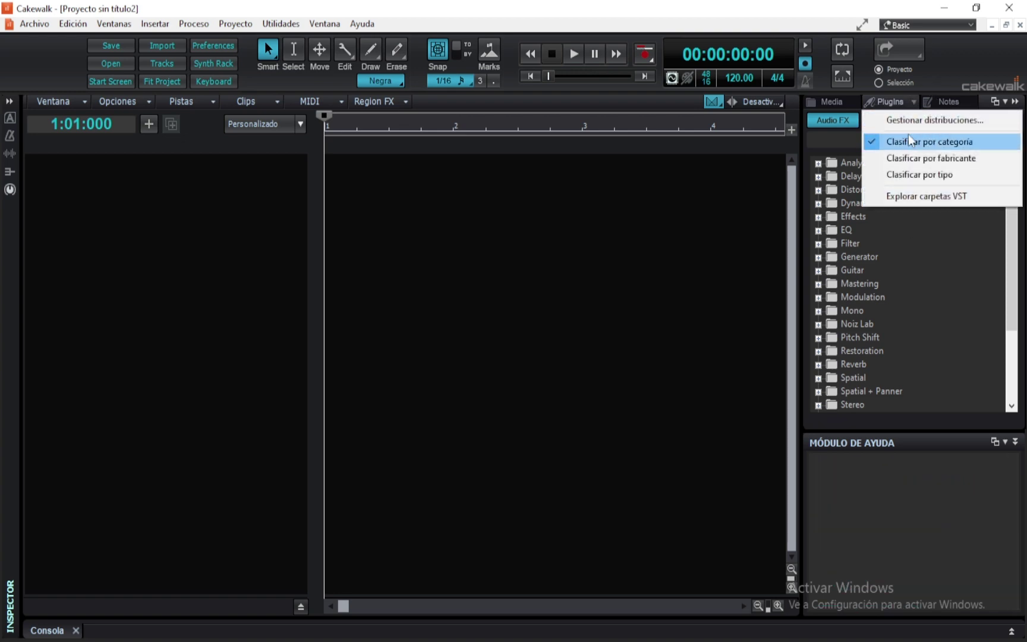
{"action": "left_click", "coordinate": [925, 198]}
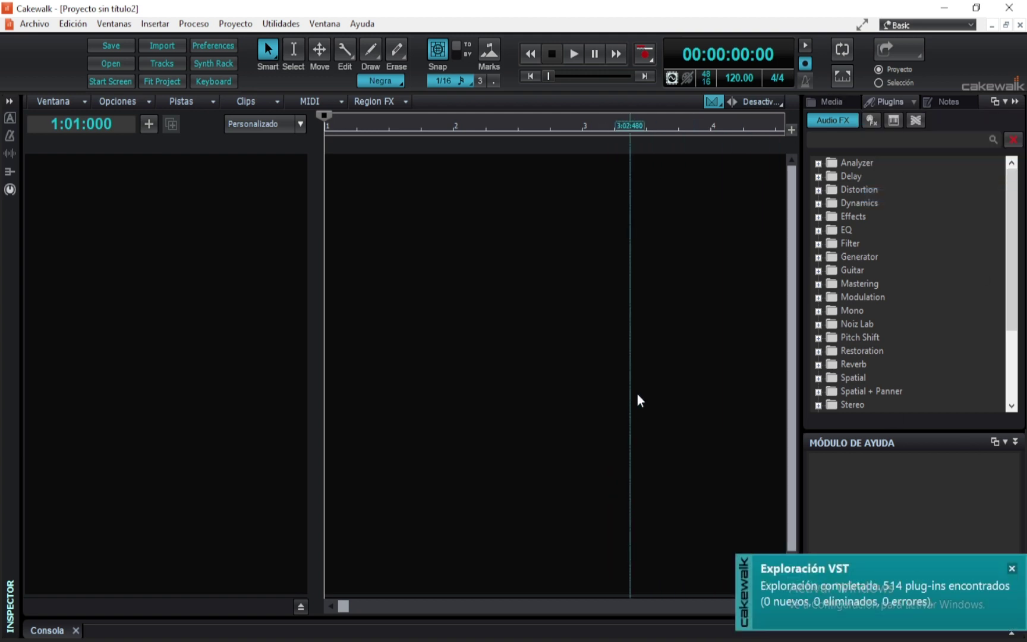
Open the Plug-in Manager's VST options and review the list of VST scan paths.
{"action": "left_click", "coordinate": [871, 120]}
{"action": "left_click", "coordinate": [907, 121]}
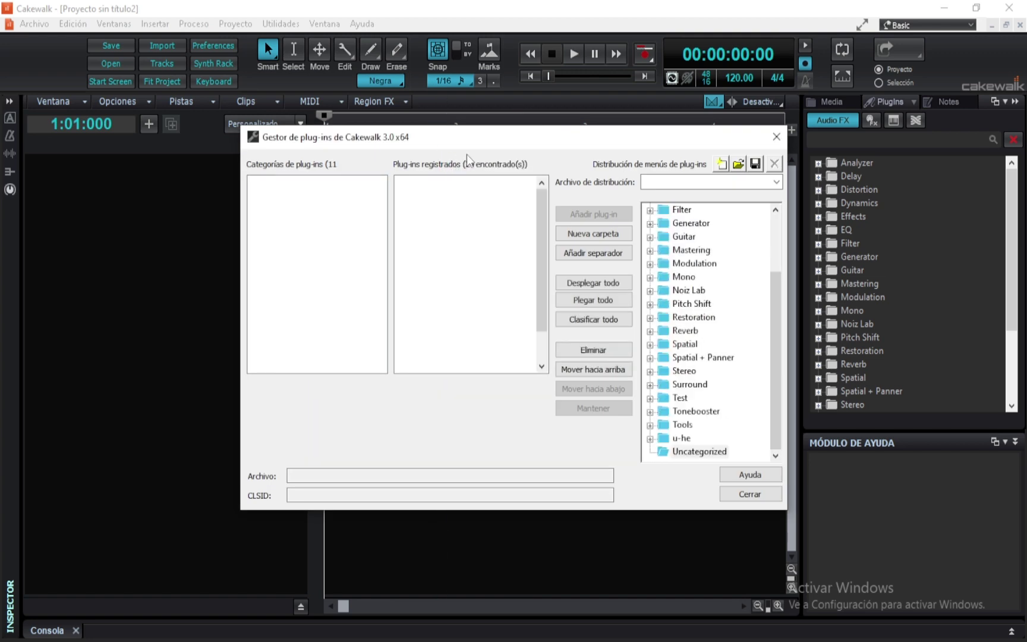
{"action": "left_click_drag", "start_coordinate": [481, 145], "coordinate": [477, 159]}
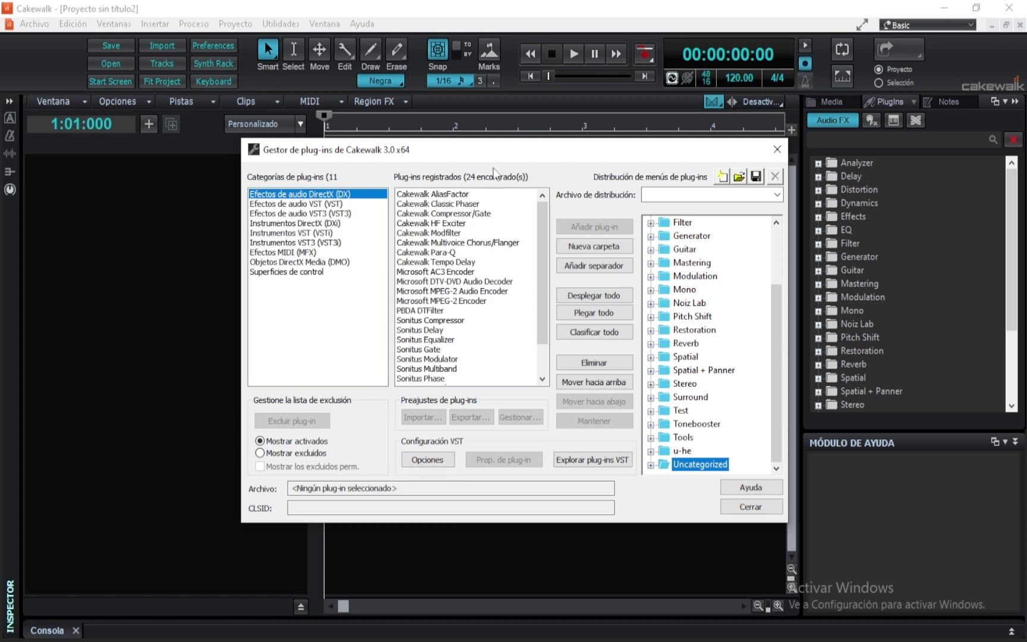
{"action": "left_click_drag", "start_coordinate": [505, 156], "coordinate": [473, 162]}
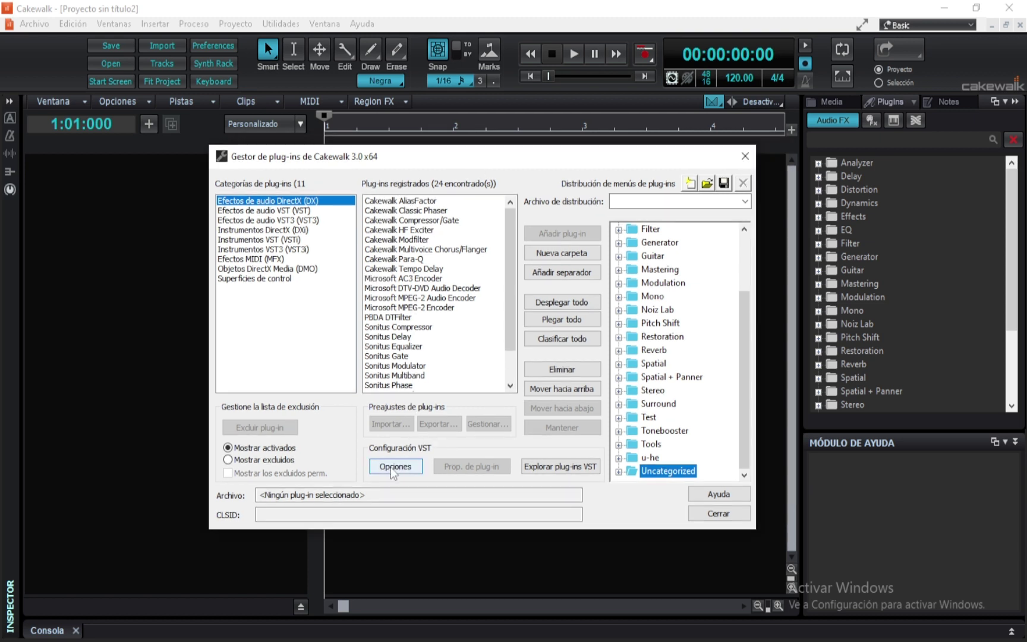
{"action": "left_click_drag", "start_coordinate": [508, 238], "coordinate": [515, 215]}
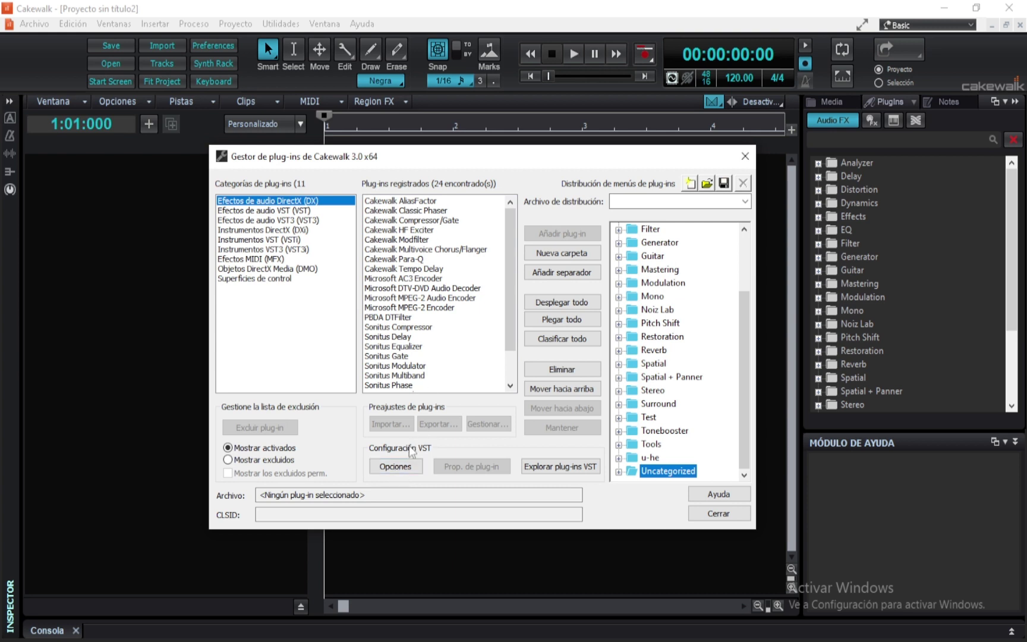
{"action": "left_click", "coordinate": [403, 467]}
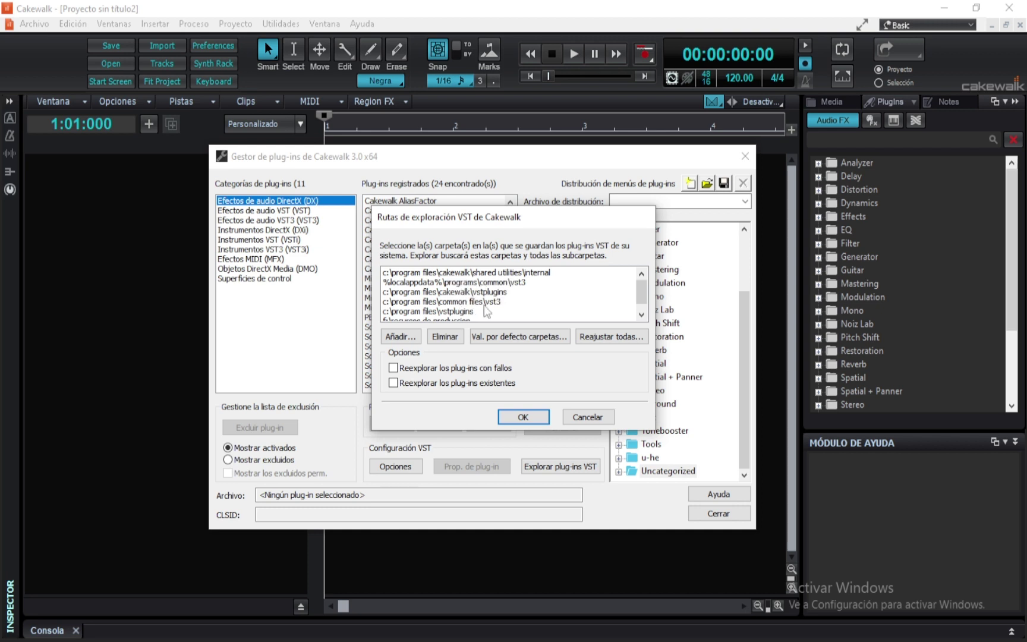
{"action": "scroll", "coordinate": [491, 305], "scroll_direction": "down", "scroll_amount": 1}
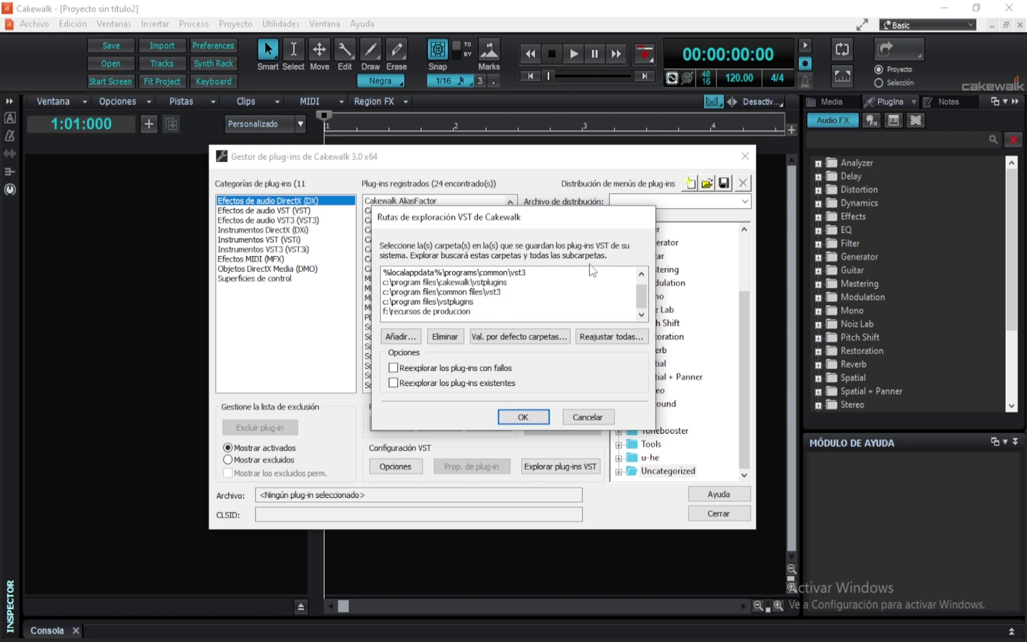
{"action": "left_click", "coordinate": [415, 337]}
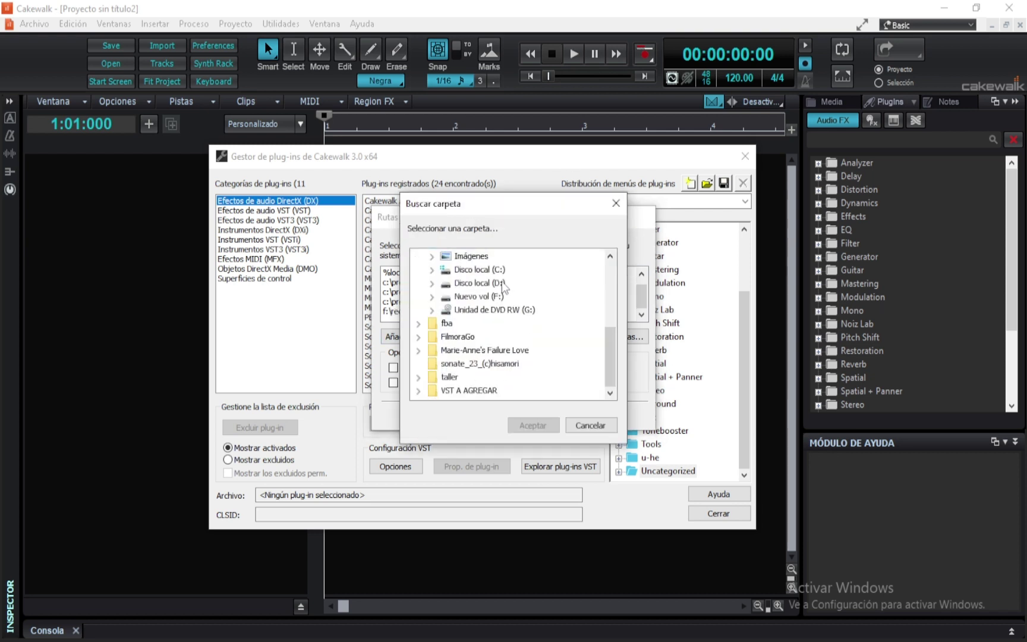
{"action": "double_click", "coordinate": [548, 300]}
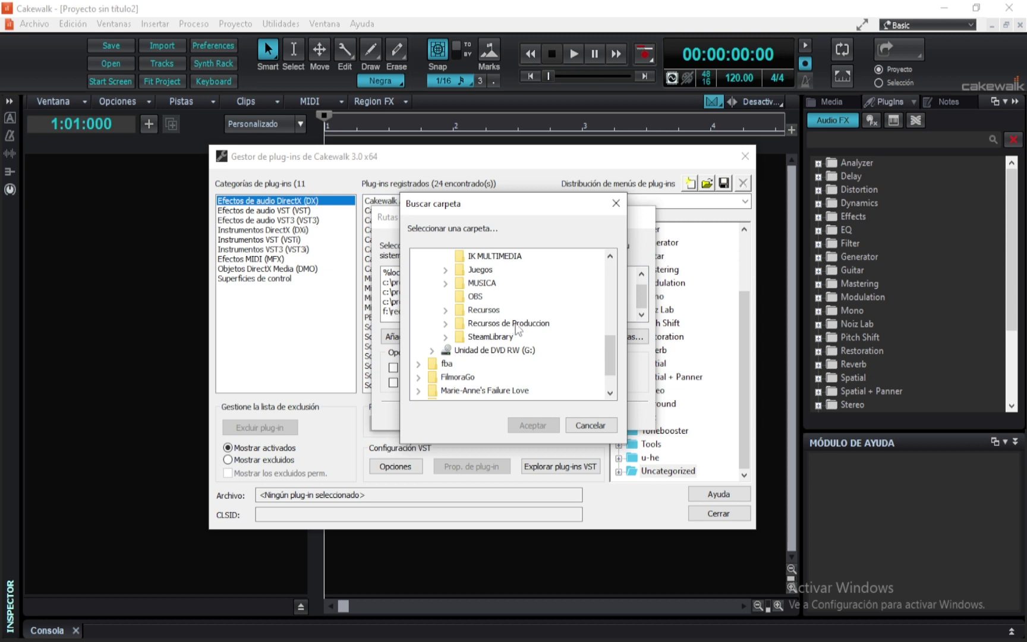
{"action": "left_click", "coordinate": [514, 323]}
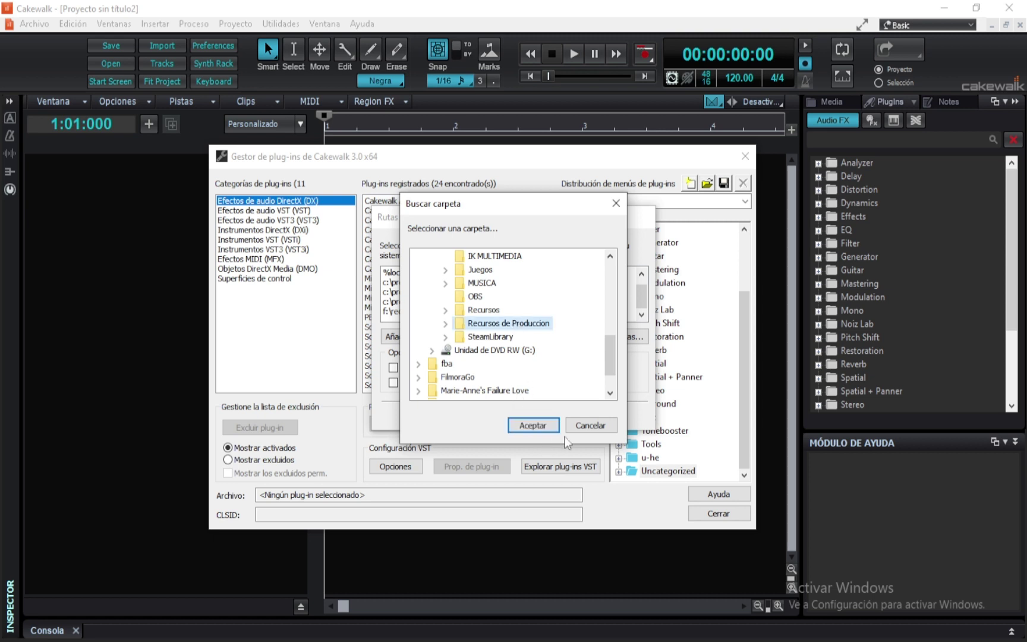
{"action": "left_click", "coordinate": [588, 426]}
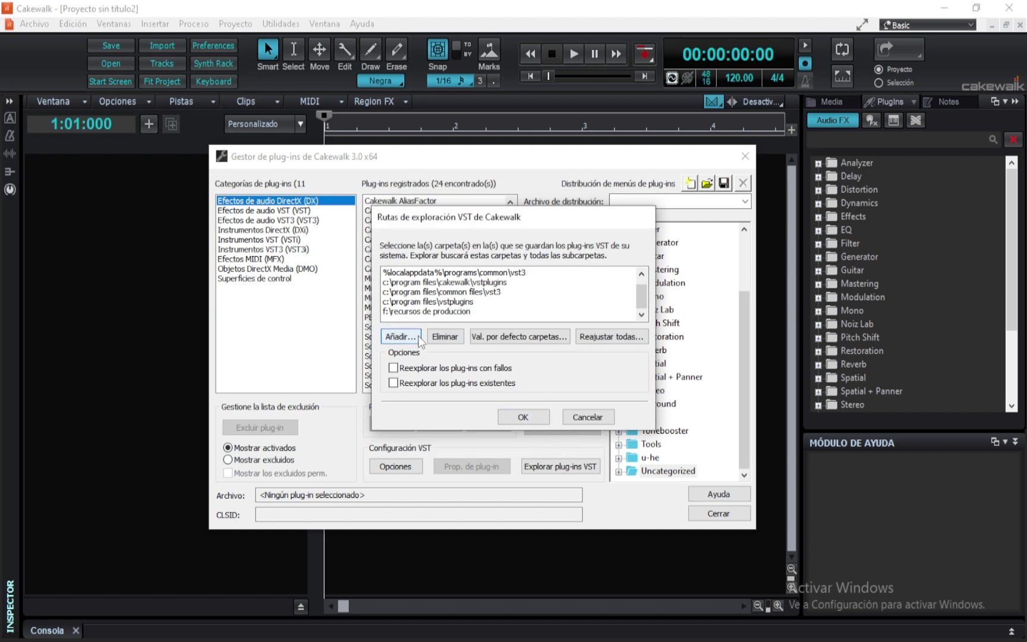
Accept the VST scan paths, close the Plug-in Manager and look through the Synth category of the instruments.
{"action": "left_click", "coordinate": [545, 420]}
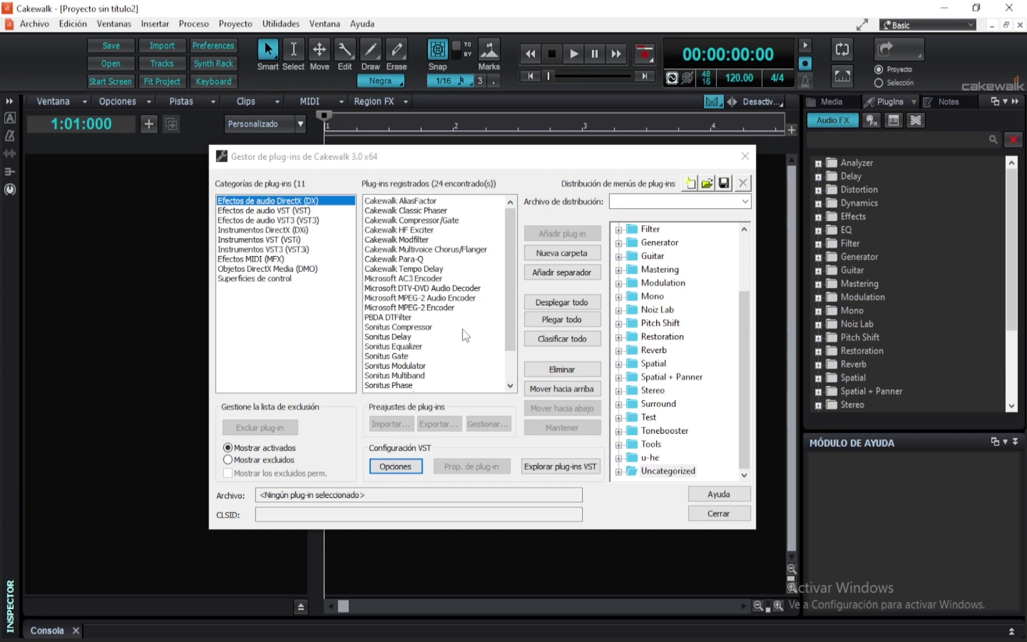
{"action": "key", "text": "Escape"}
{"action": "left_click", "coordinate": [876, 120]}
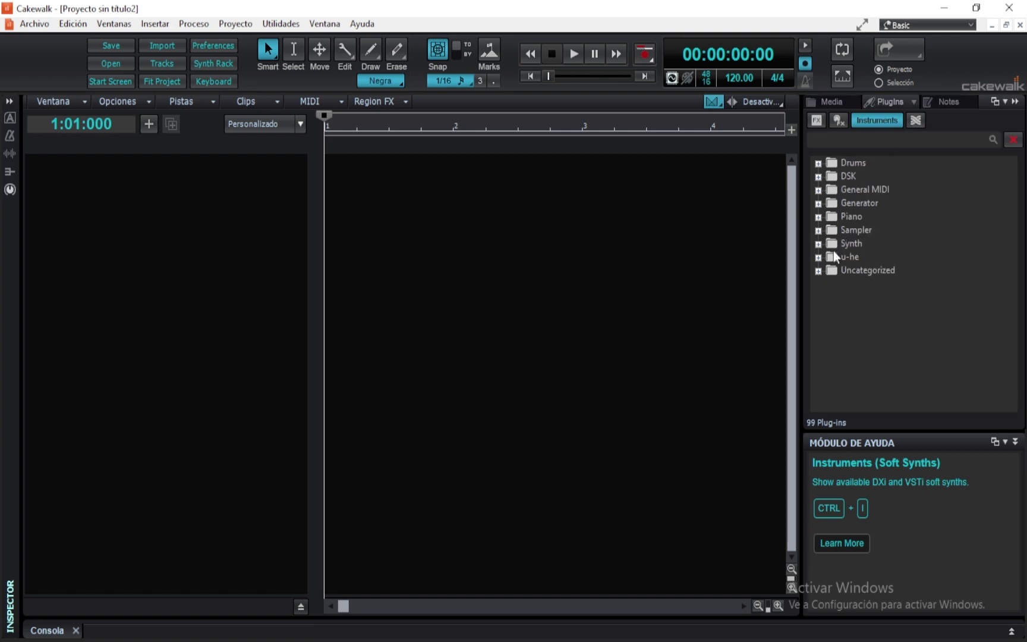
{"action": "left_click", "coordinate": [820, 244]}
{"action": "scroll", "coordinate": [950, 314], "scroll_direction": "down", "scroll_amount": 2}
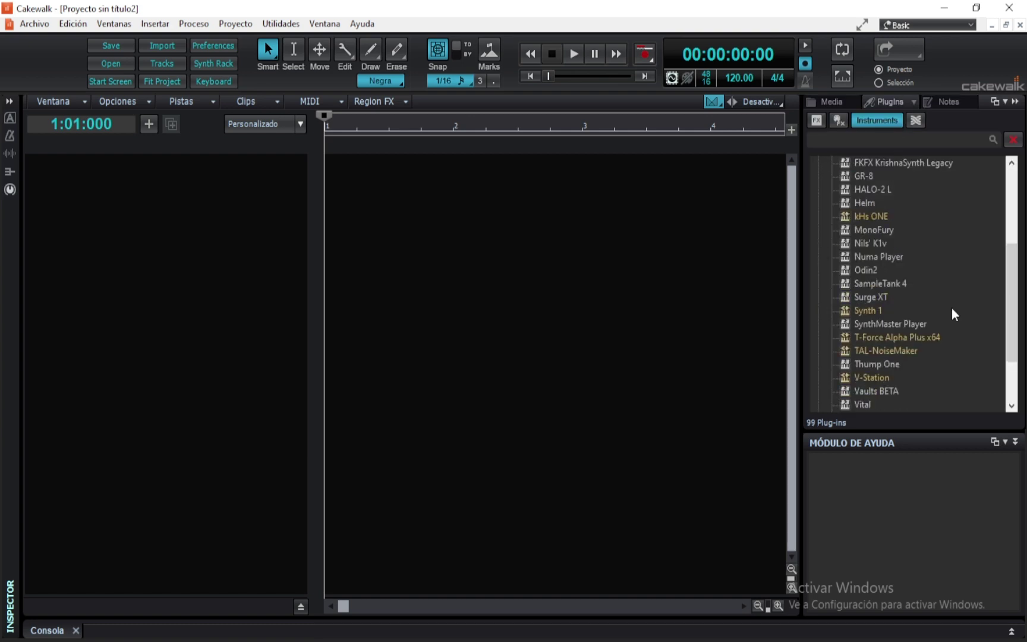
{"action": "scroll", "coordinate": [951, 314], "scroll_direction": "up", "scroll_amount": 4}
{"action": "scroll", "coordinate": [946, 235], "scroll_direction": "down", "scroll_amount": 6}
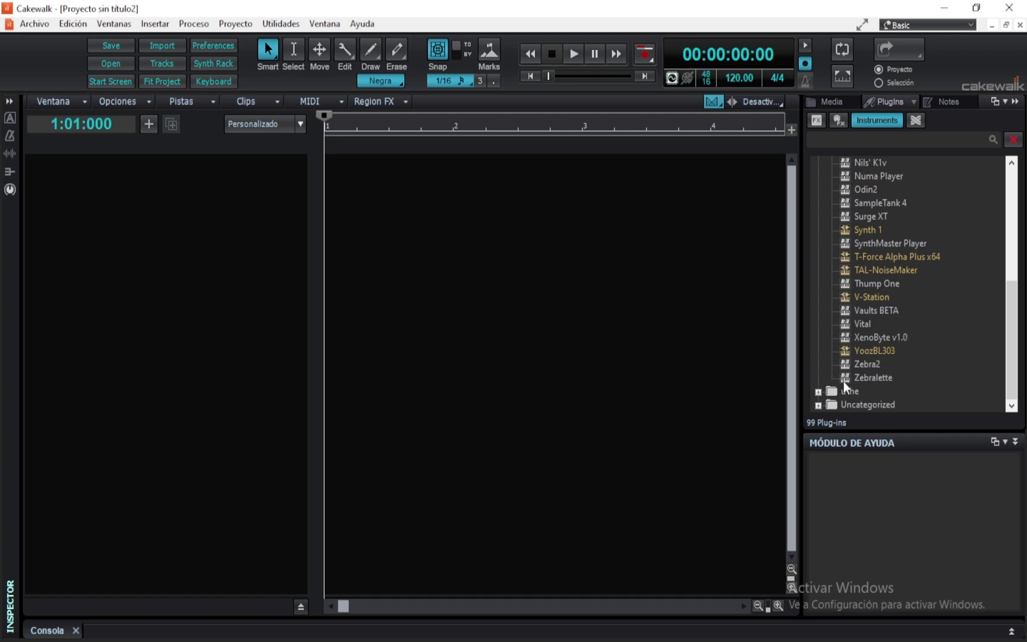
Insert TyrellN6 from the Uncategorized instruments as a simple instrument track and open its interface.
{"action": "left_click", "coordinate": [818, 392]}
{"action": "left_click", "coordinate": [818, 392]}
{"action": "left_click", "coordinate": [819, 404]}
{"action": "scroll", "coordinate": [904, 306], "scroll_direction": "down", "scroll_amount": 6}
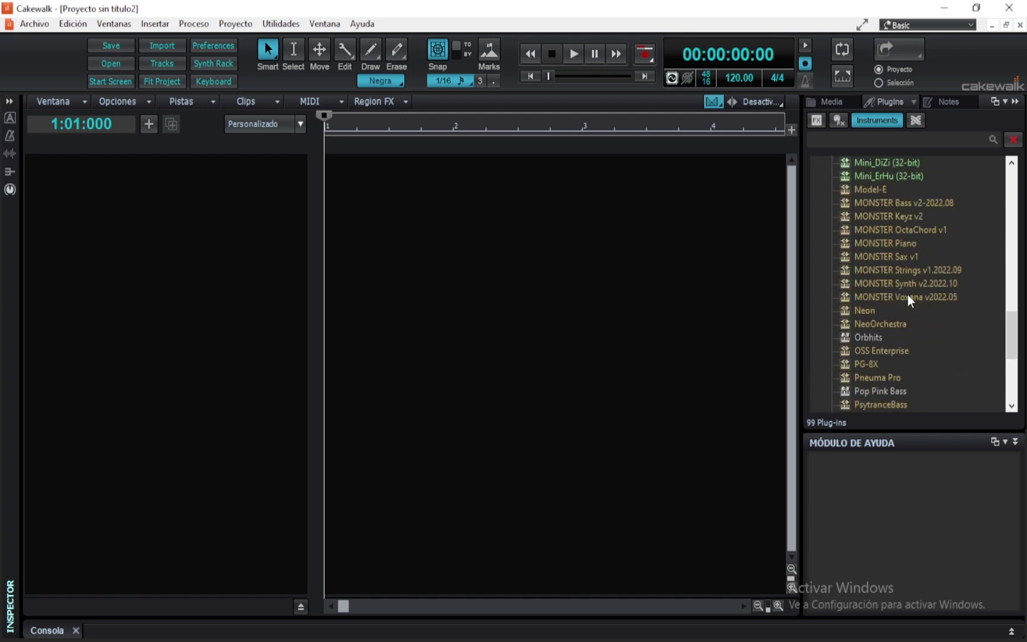
{"action": "scroll", "coordinate": [897, 321], "scroll_direction": "down", "scroll_amount": 5}
{"action": "double_click", "coordinate": [882, 340]}
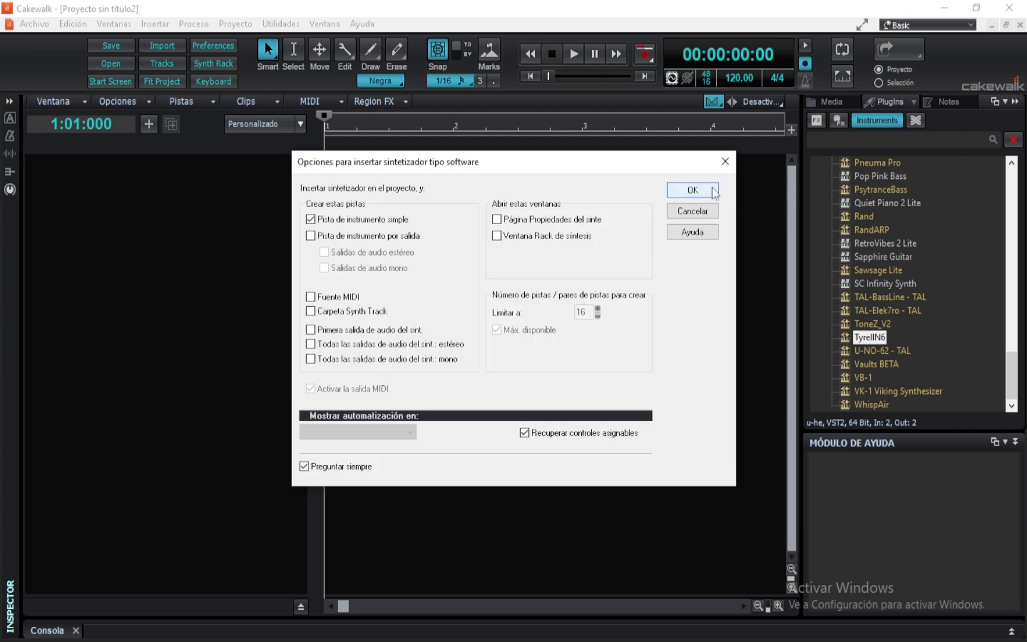
{"action": "left_click", "coordinate": [683, 191]}
{"action": "left_click", "coordinate": [70, 163]}
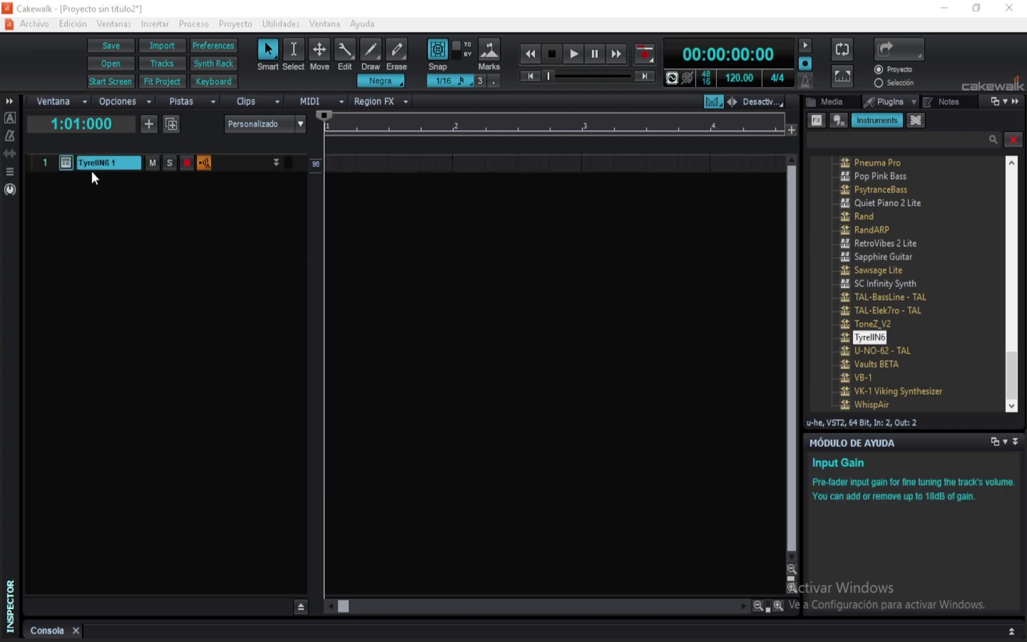
{"action": "left_click_drag", "start_coordinate": [658, 155], "coordinate": [850, 139]}
Insert MONSTER Bass v2-2022.08 as a simple instrument track and open its interface.
{"action": "double_click", "coordinate": [916, 191]}
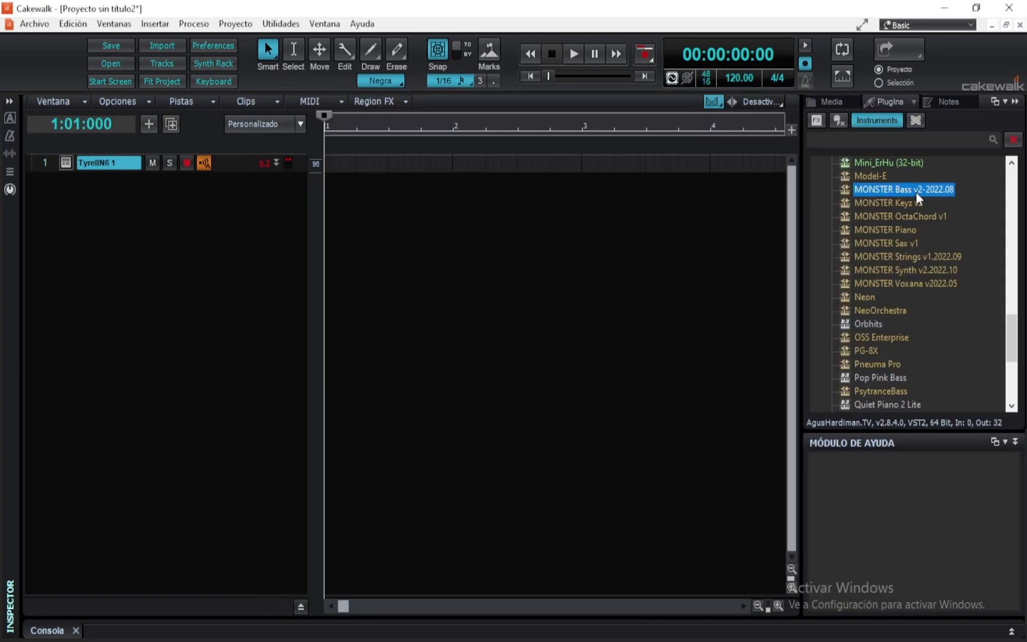
{"action": "left_click", "coordinate": [684, 191]}
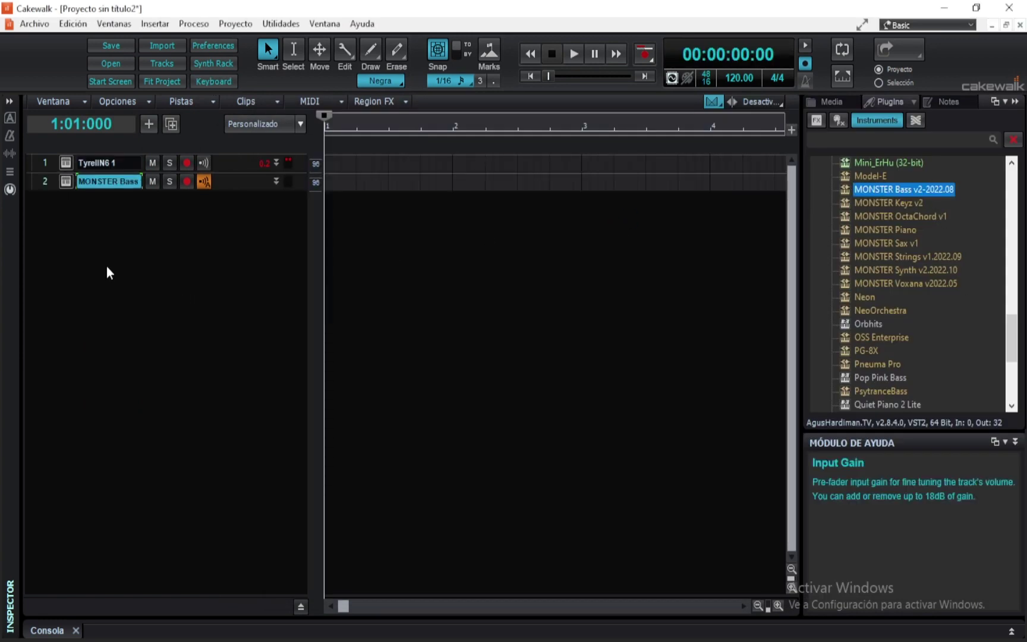
{"action": "left_click", "coordinate": [67, 181]}
{"action": "left_click_drag", "start_coordinate": [192, 116], "coordinate": [589, 208]}
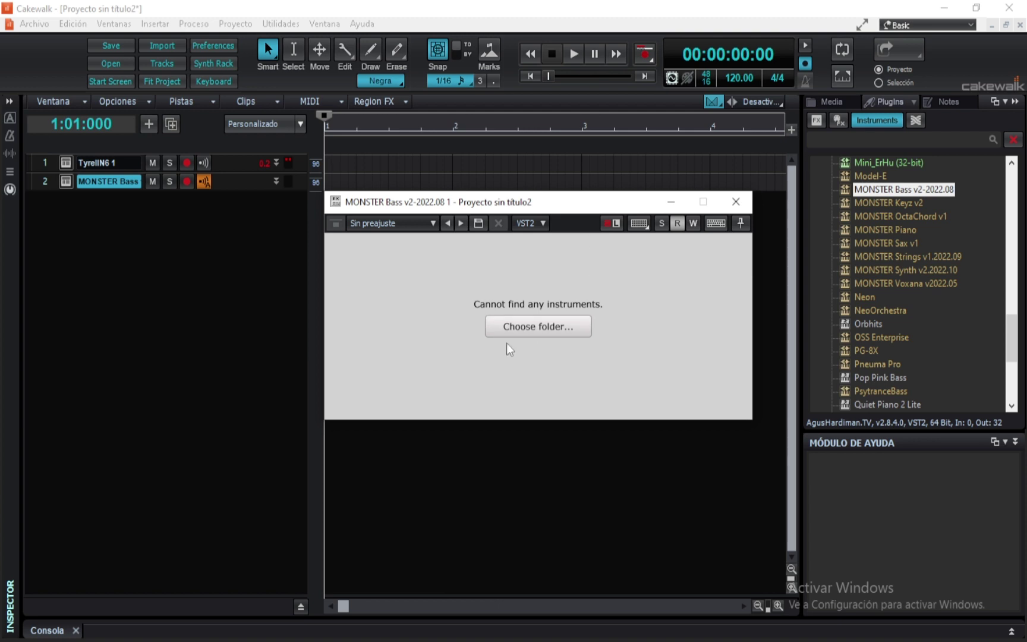
Locate the instrument folder for MONSTER Bass to load its library and bring its full interface into view.
{"action": "left_click", "coordinate": [556, 327]}
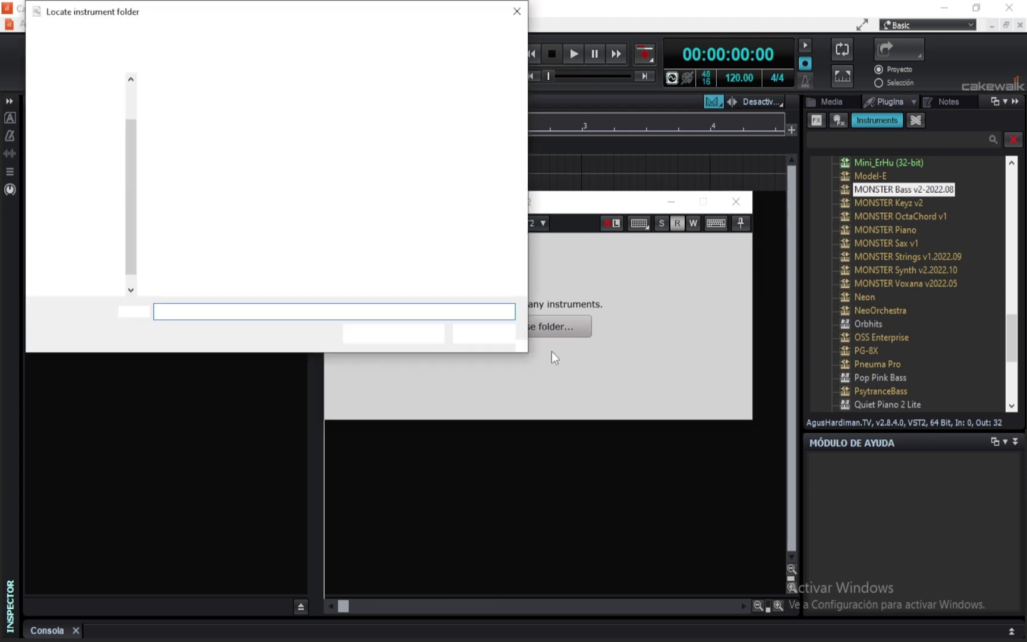
{"action": "left_click", "coordinate": [92, 267]}
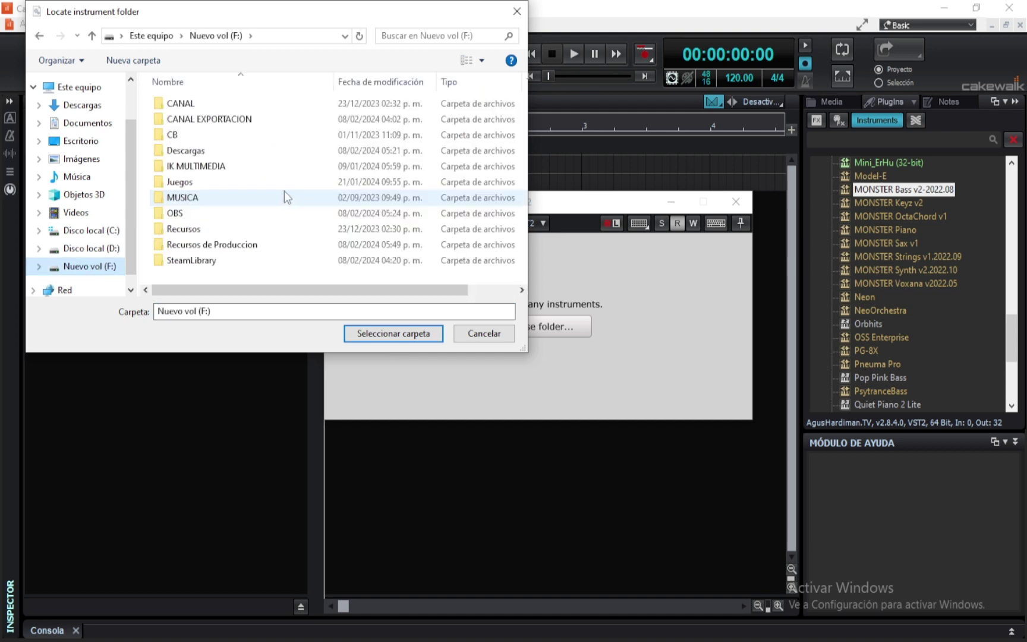
{"action": "left_click", "coordinate": [89, 237]}
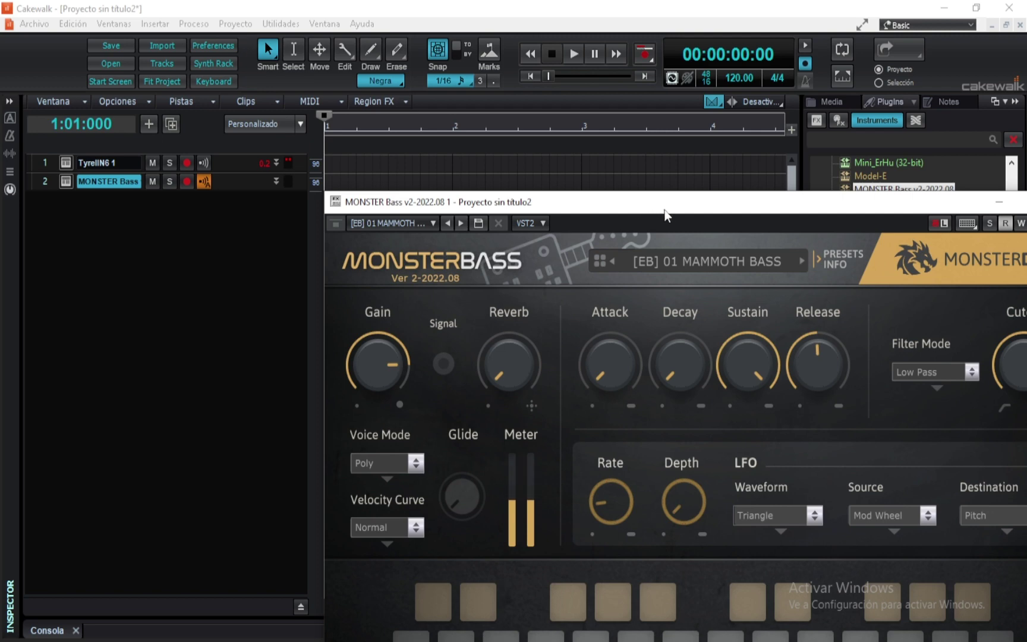
{"action": "left_click_drag", "start_coordinate": [662, 202], "coordinate": [451, 102]}
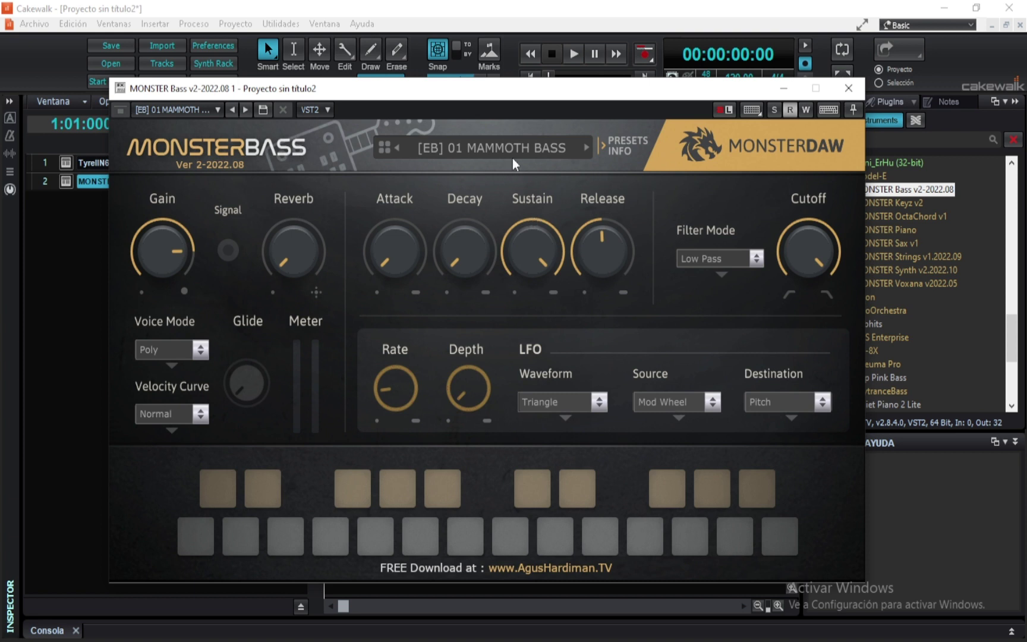
{"action": "mouse_move", "coordinate": [526, 91]}
{"action": "left_mouse_down"}
{"action": "mouse_move", "coordinate": [548, 107]}
{"action": "mouse_move", "coordinate": [525, 84]}
{"action": "left_mouse_up"}
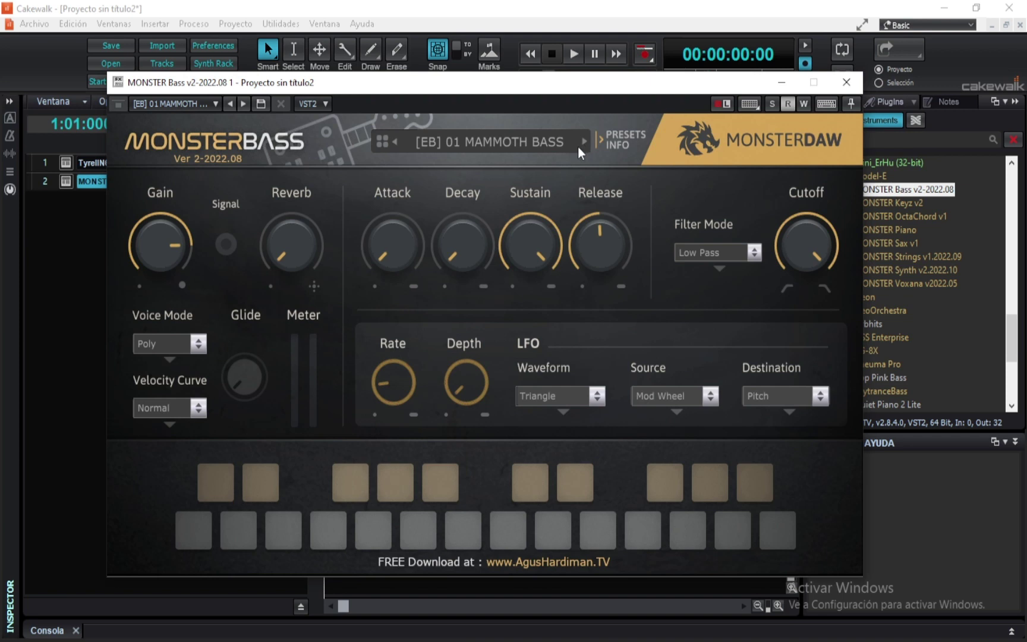
Show the virtual controller and arrange it beside the MONSTER Bass interface.
{"action": "left_click_drag", "start_coordinate": [494, 89], "coordinate": [690, 101]}
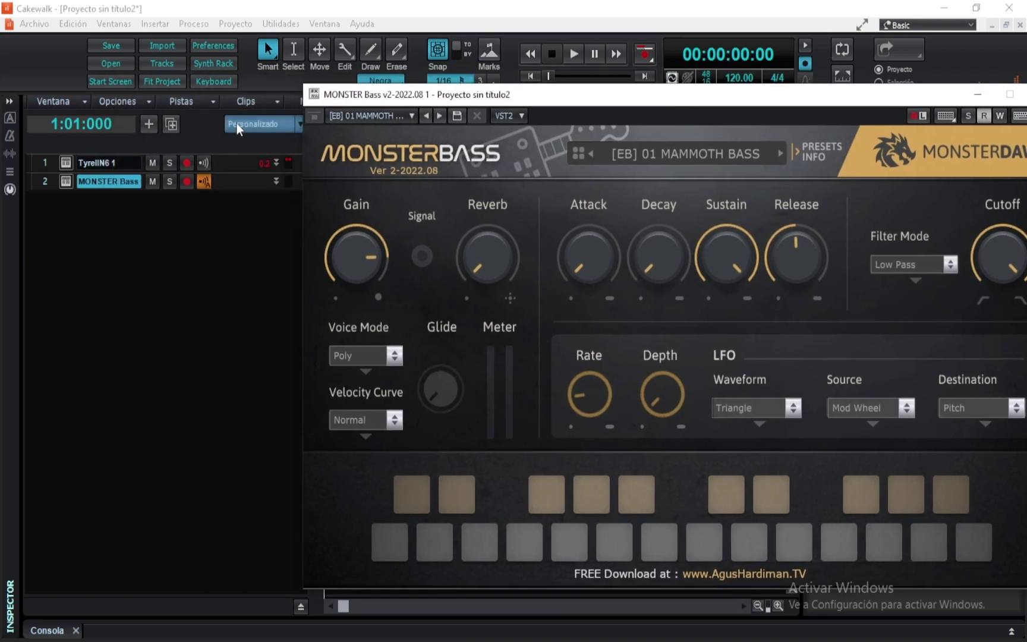
{"action": "left_click", "coordinate": [224, 85]}
{"action": "left_click_drag", "start_coordinate": [273, 244], "coordinate": [26, 290]}
{"action": "left_click", "coordinate": [294, 317]}
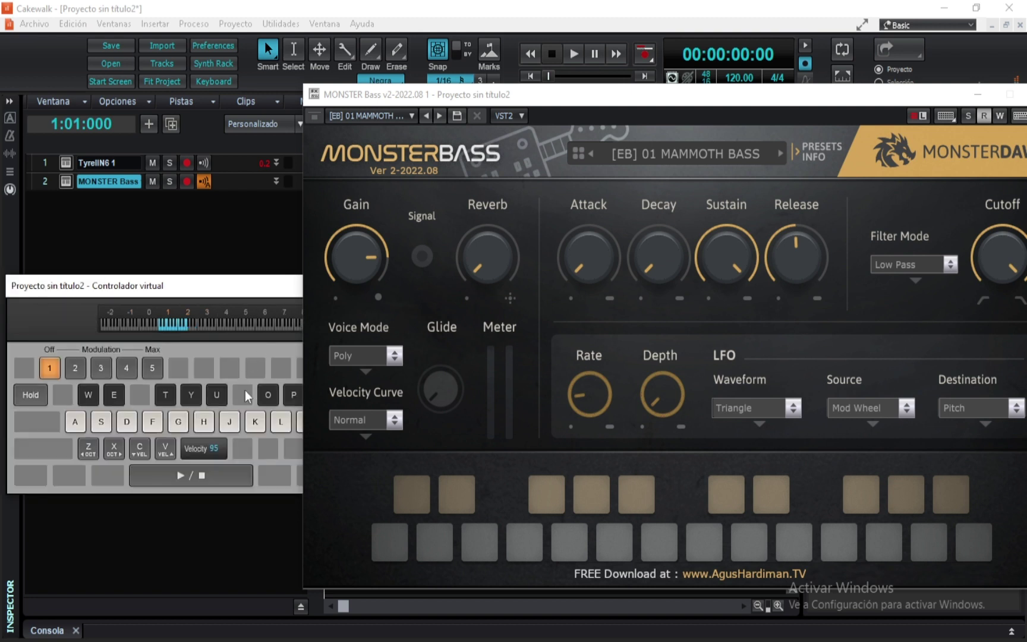
Switch MONSTER Bass to the [AB] 03 LOCH NESS BASS preset.
{"action": "left_click", "coordinate": [781, 152]}
{"action": "left_click", "coordinate": [781, 154]}
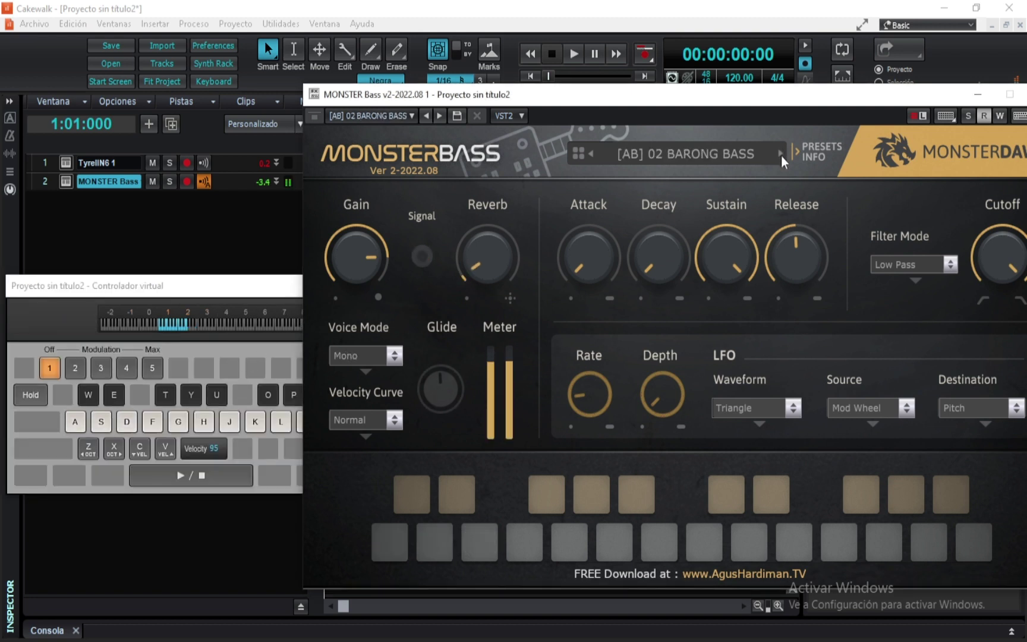
{"action": "left_click", "coordinate": [781, 156]}
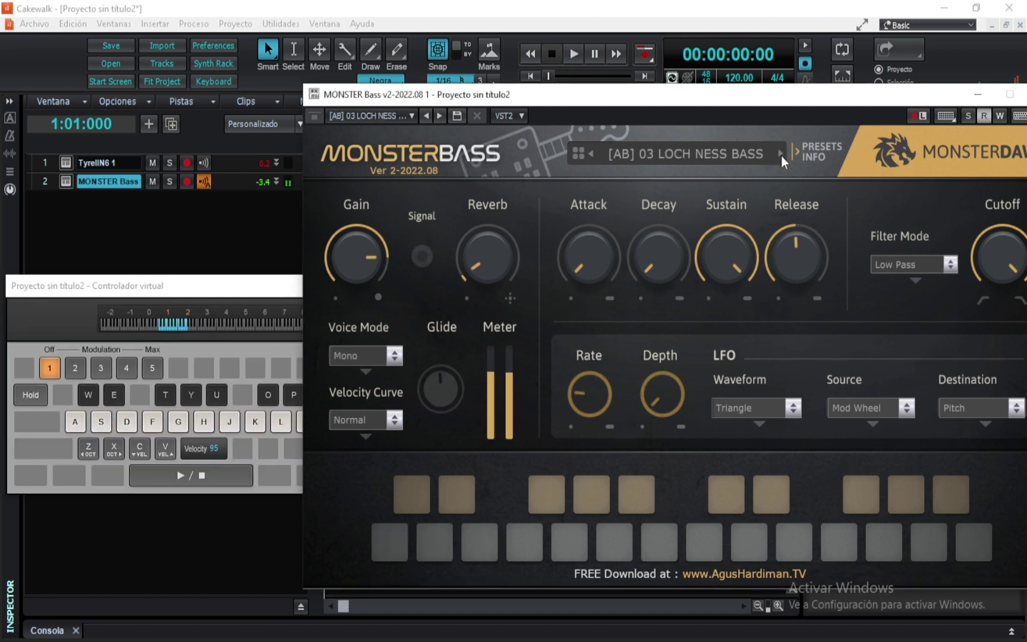
Play a short test melody with MONSTER Bass on the virtual controller.
{"action": "key", "text": "a"}
{"action": "key", "text": "a"}
{"action": "key", "text": "s"}
{"action": "key", "text": "s"}
{"action": "key", "text": "s"}
{"action": "key", "text": "d"}
{"action": "key", "text": "d"}
{"action": "key", "text": "d"}
{"action": "key", "text": "f"}
{"action": "key", "text": "d"}
{"action": "key", "text": "s"}
{"action": "key", "text": "s"}
{"action": "key", "text": "s"}
{"action": "key", "text": "a"}
{"action": "key", "text": "d"}
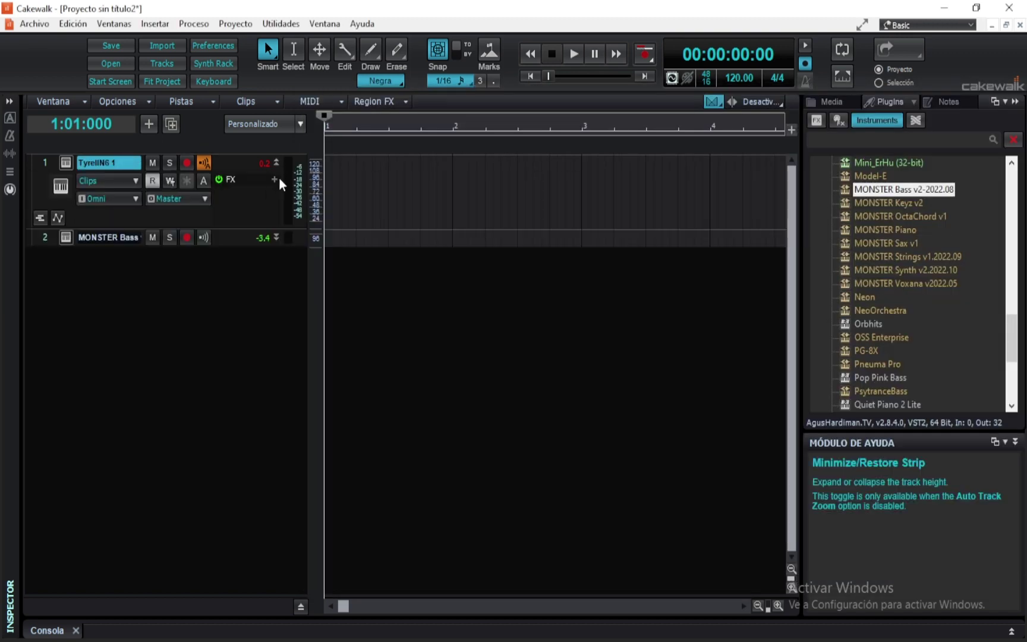
Insert Youlean Loudness Meter 2 on the TyrellN6 track, disable its automatic update check and close its window.
{"action": "left_click", "coordinate": [275, 177]}
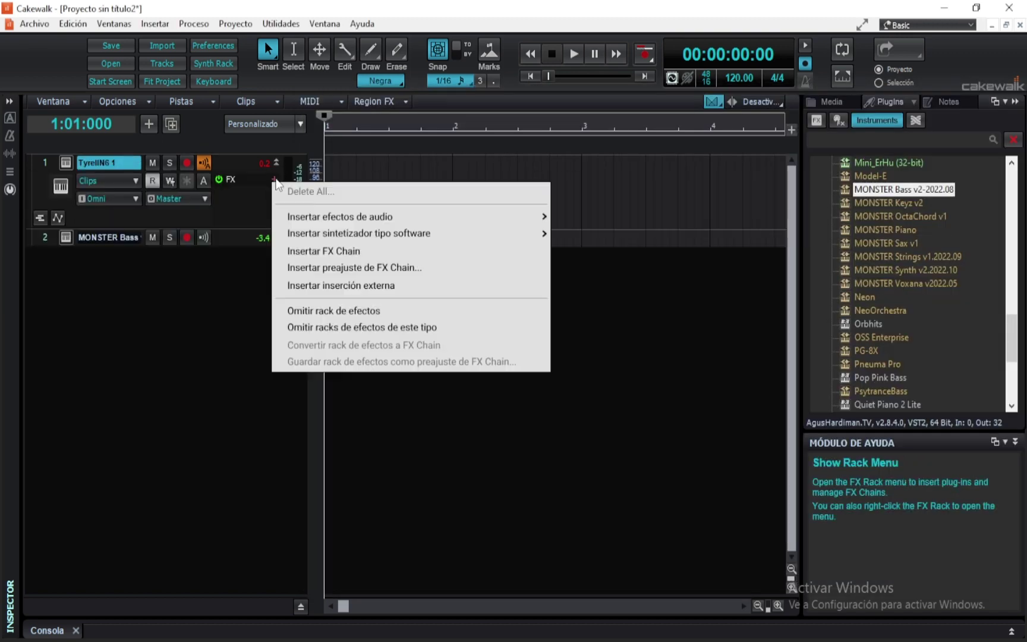
{"action": "mouse_move", "coordinate": [350, 216]}
{"action": "mouse_move", "coordinate": [612, 252]}
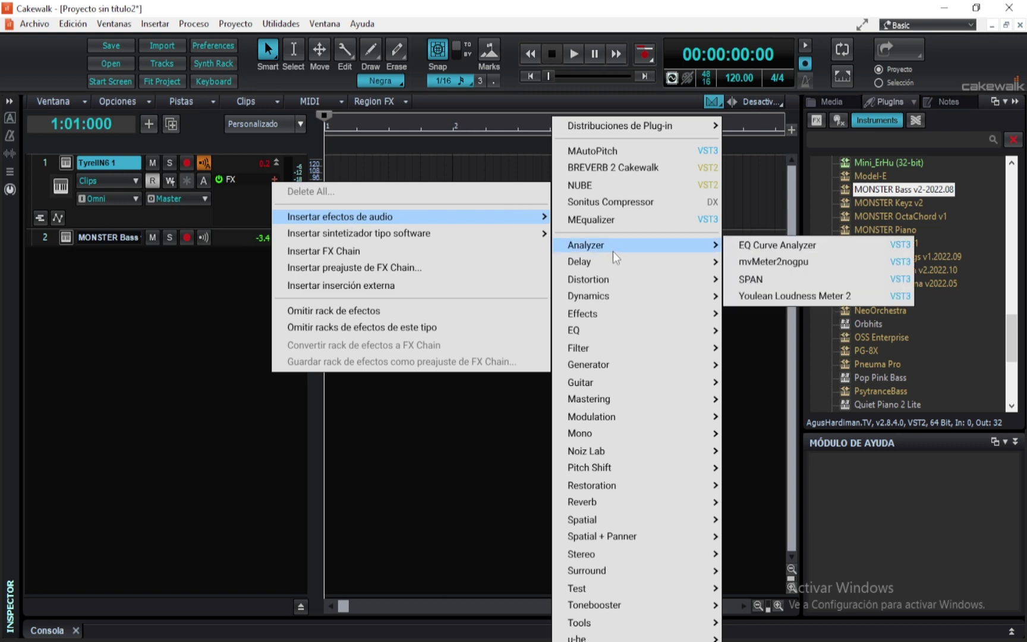
{"action": "left_click", "coordinate": [844, 296]}
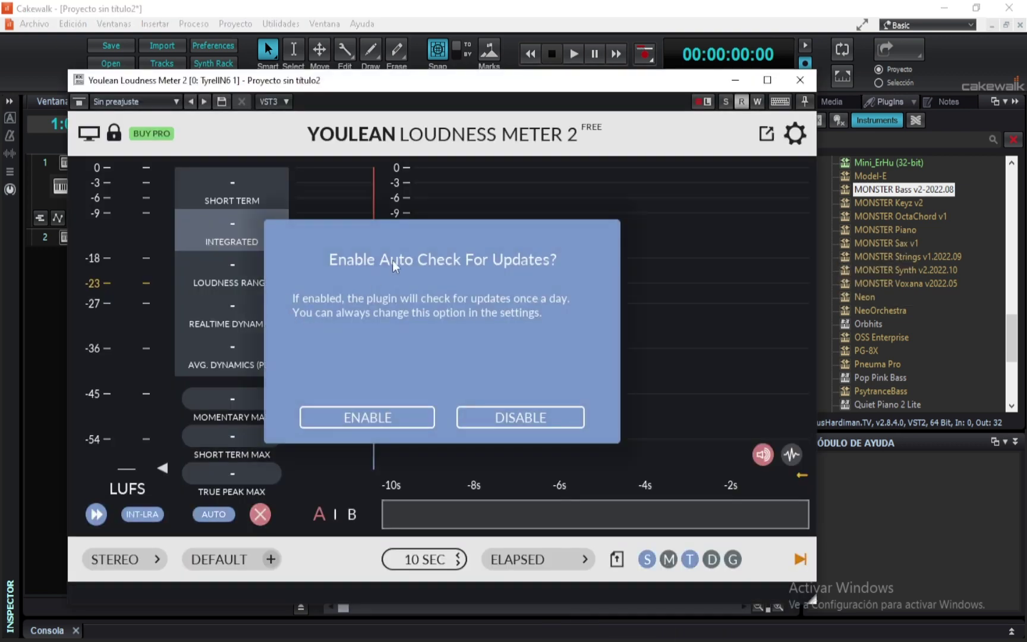
{"action": "left_click", "coordinate": [520, 417]}
{"action": "left_click_drag", "start_coordinate": [456, 89], "coordinate": [520, 64]}
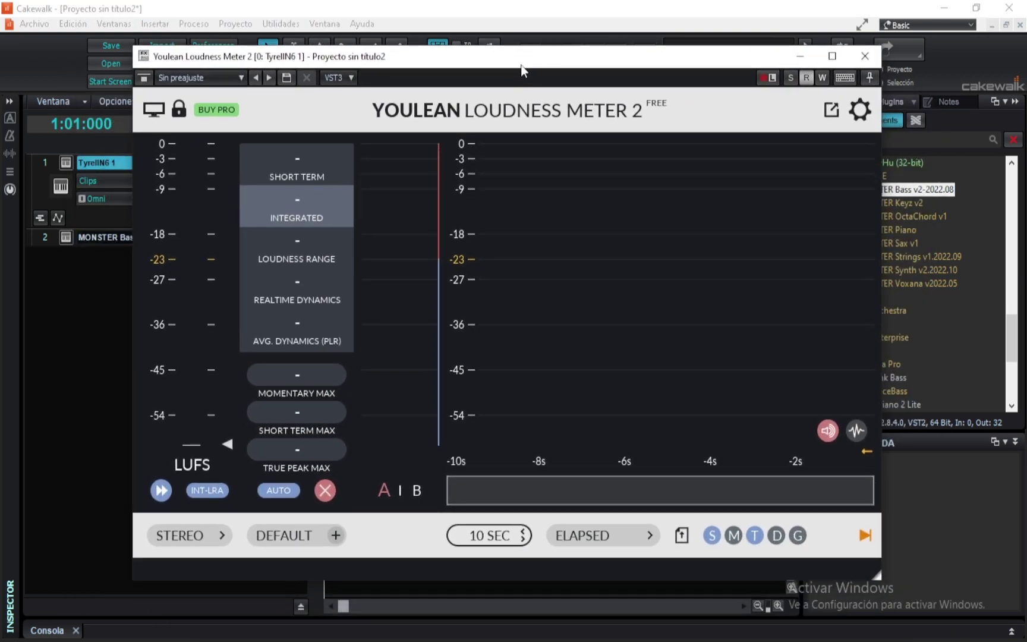
{"action": "left_click", "coordinate": [864, 56]}
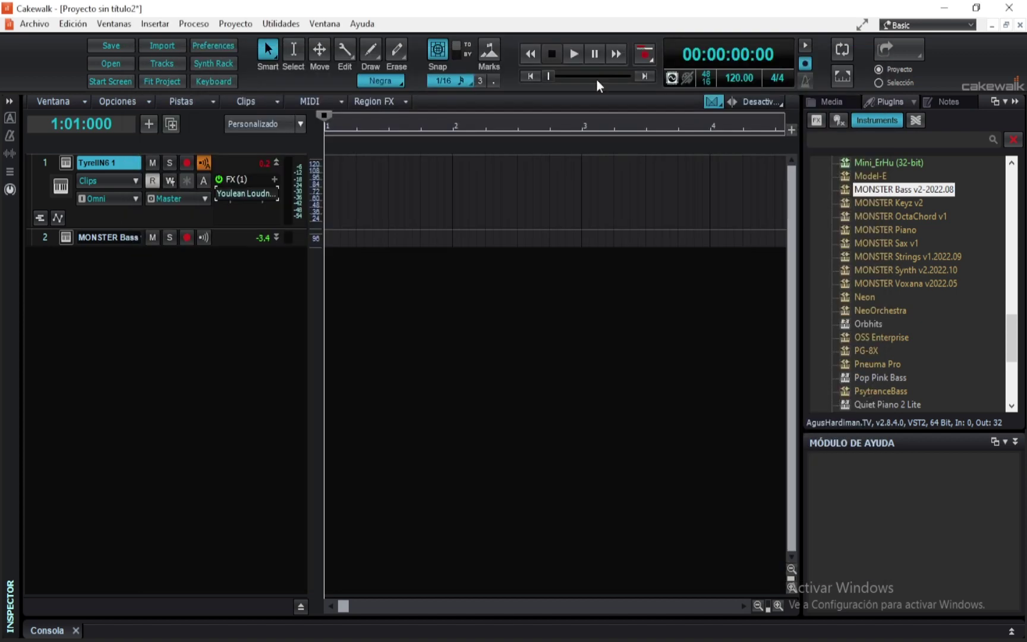
Insert the Flash VST3 effect from the Effects category on the TyrellN6 track and reposition its window.
{"action": "left_click", "coordinate": [274, 180]}
{"action": "mouse_move", "coordinate": [369, 216]}
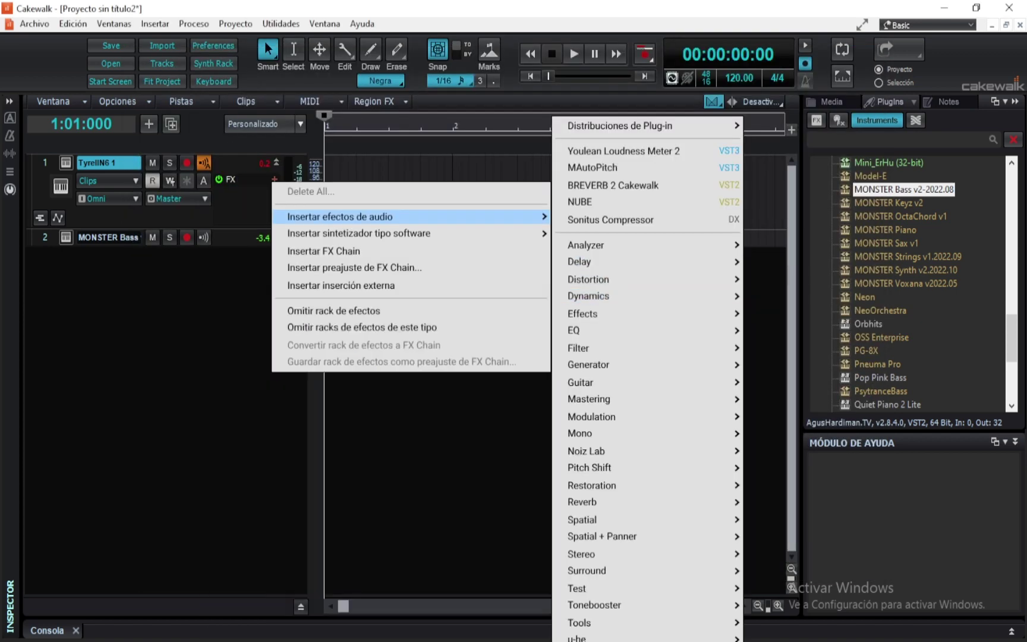
{"action": "mouse_move", "coordinate": [603, 297]}
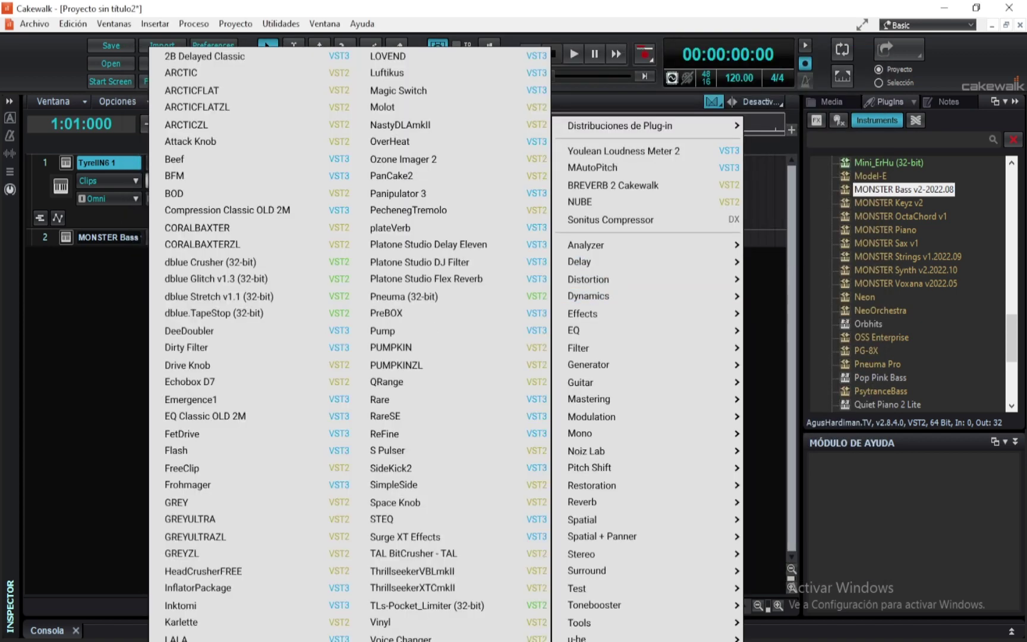
{"action": "left_click", "coordinate": [188, 452]}
{"action": "left_click_drag", "start_coordinate": [273, 63], "coordinate": [665, 79]}
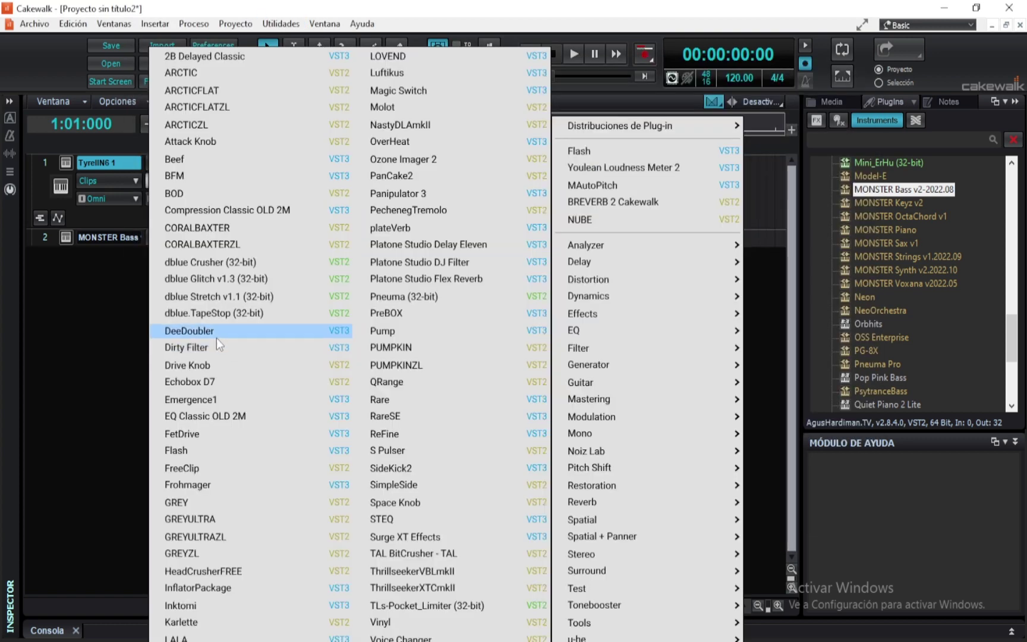
Insert the DeeDoubler VST3 effect on the TyrellN6 track, bring its interface fully into view, and close its window.
{"action": "left_click", "coordinate": [217, 337]}
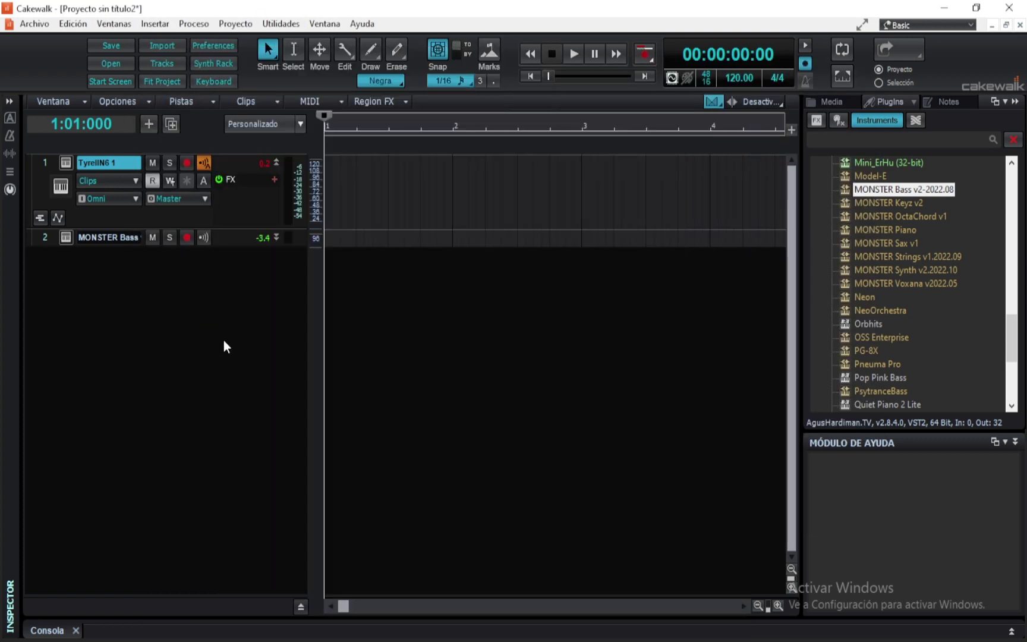
{"action": "left_click_drag", "start_coordinate": [798, 76], "coordinate": [644, 55]}
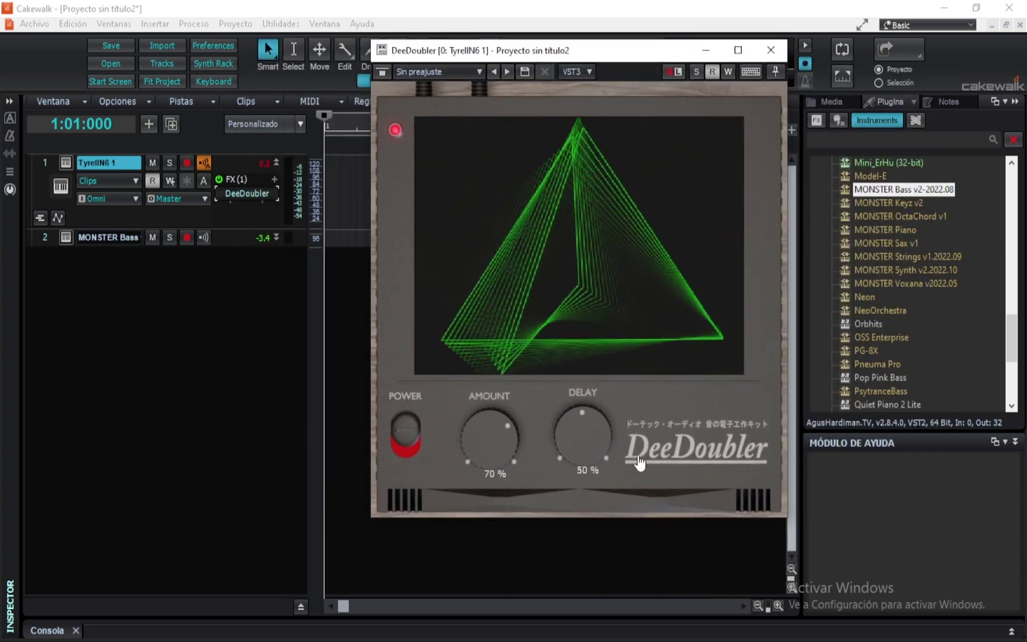
{"action": "left_click", "coordinate": [771, 50]}
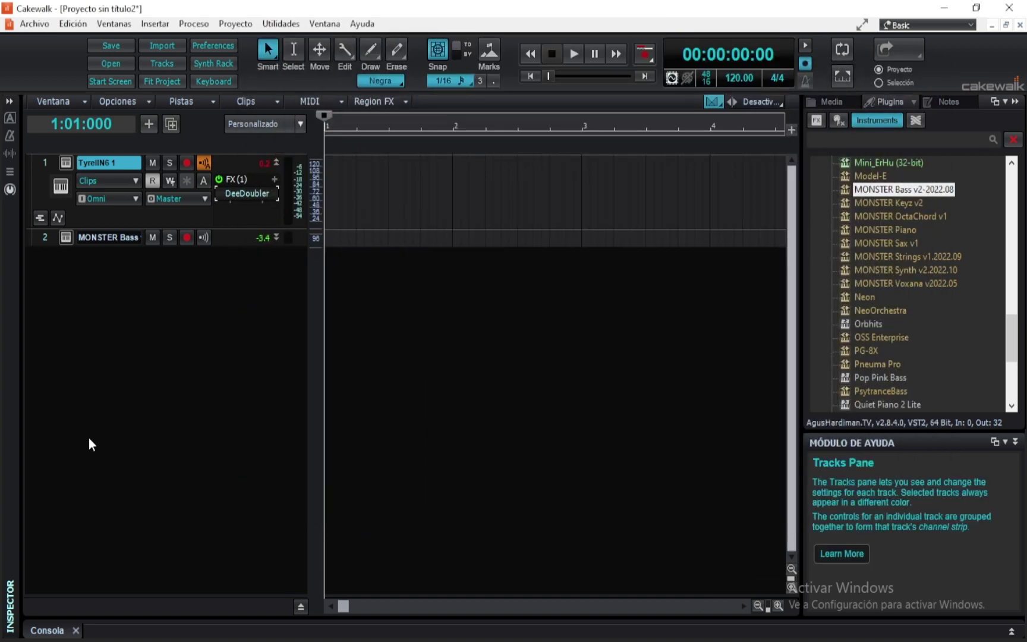